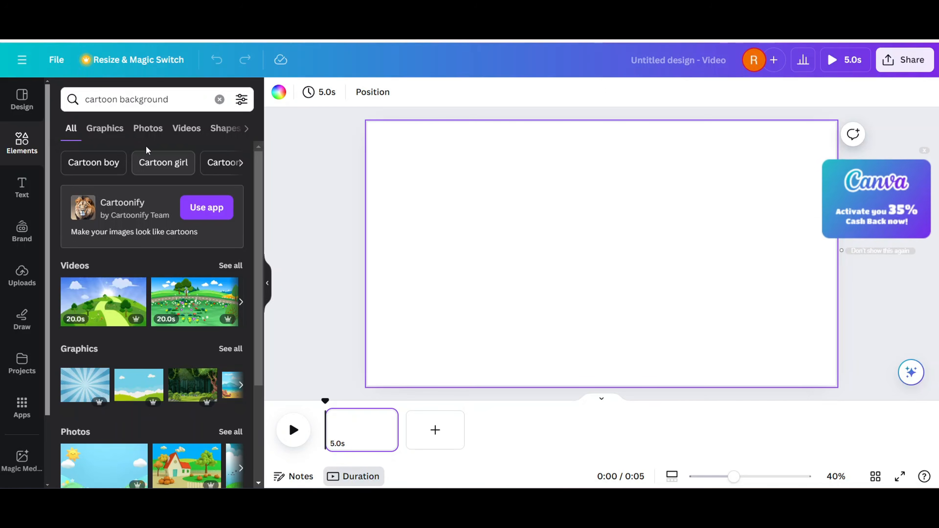
Filter the cartoon background results to videos, add the flower meadow with a road, and set it as the page background
click(186, 129)
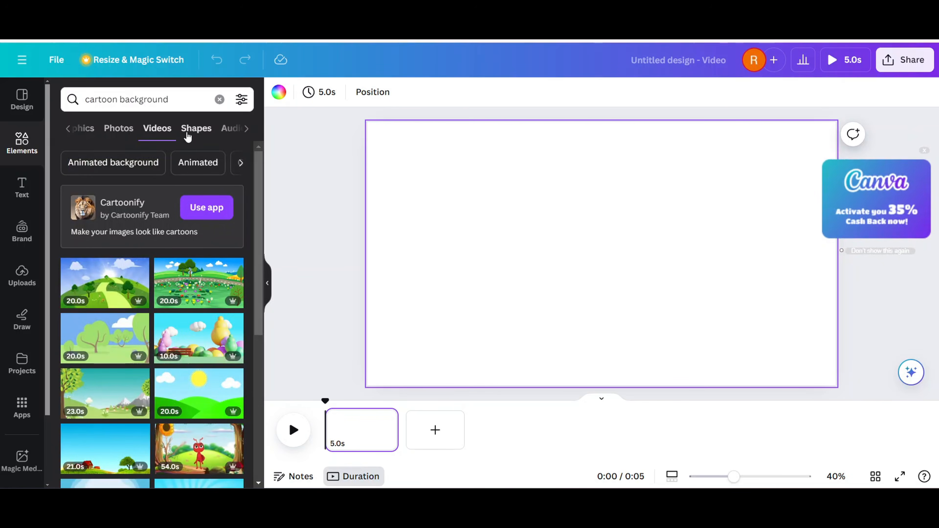
click(210, 61)
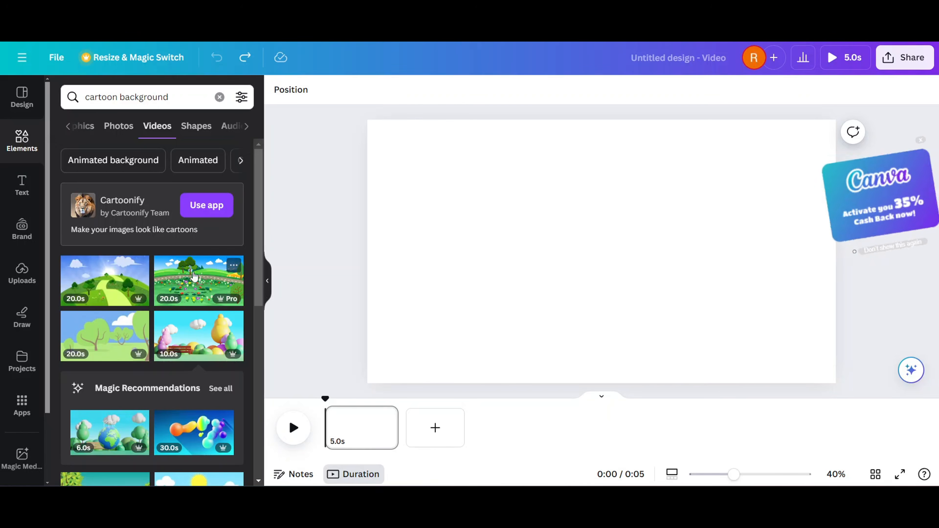
click(196, 272)
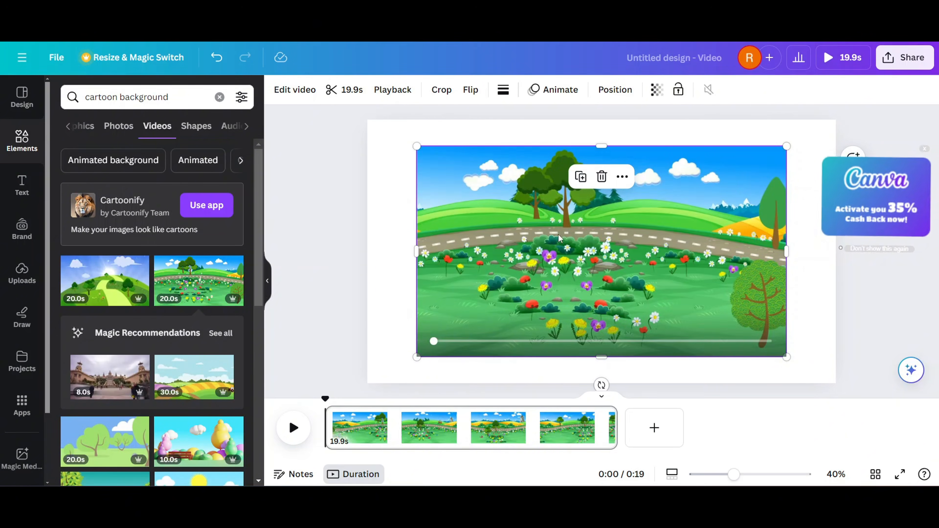
right_click(559, 239)
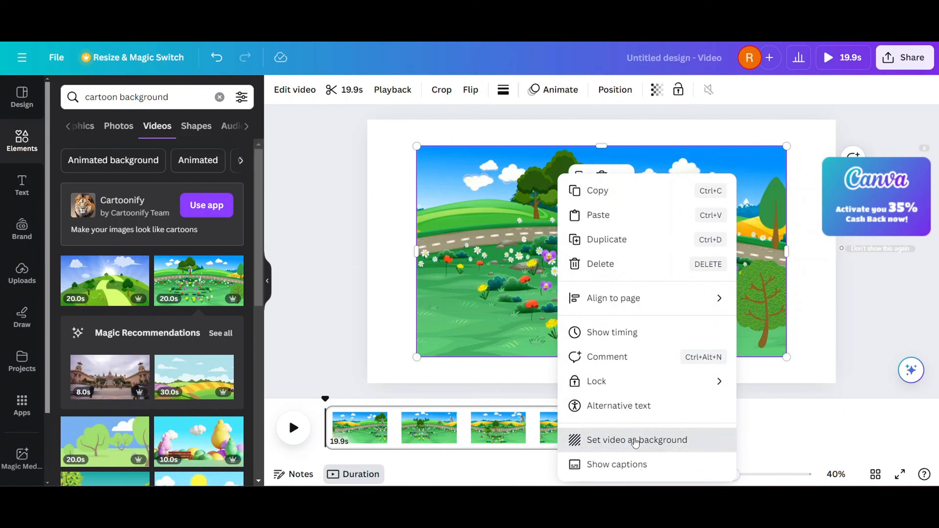
click(635, 441)
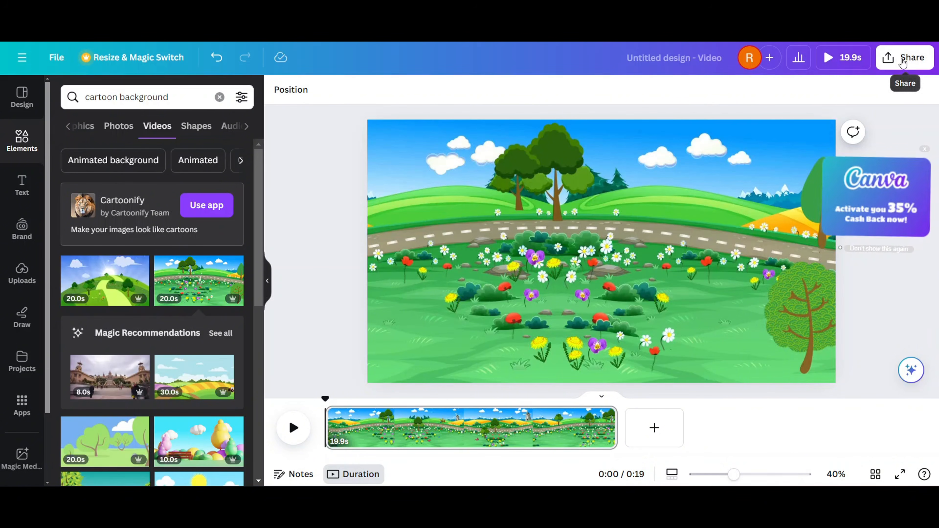
Open the sharing options of the design to reach its video download
click(903, 61)
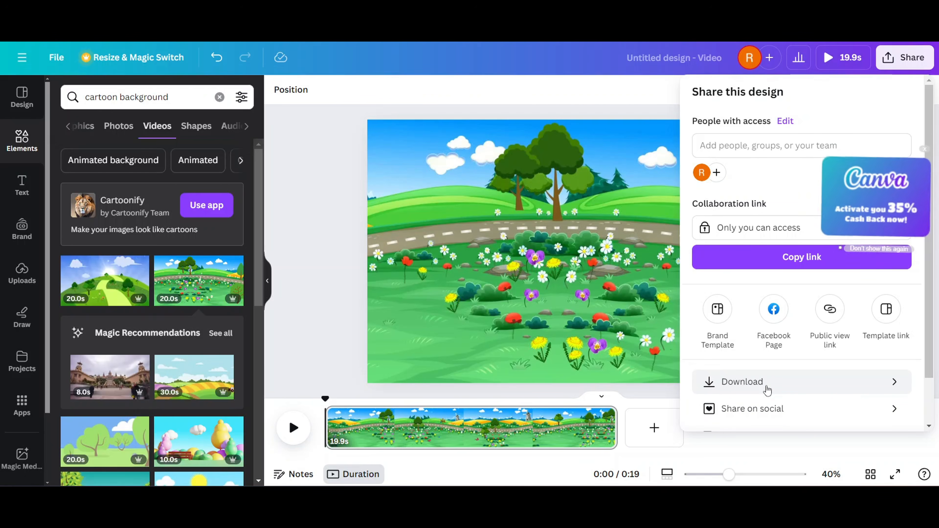
click(354, 288)
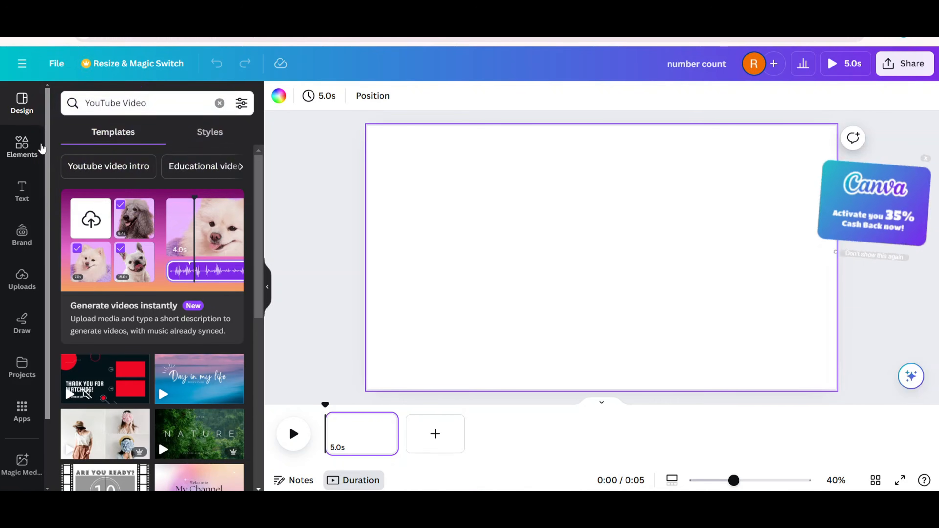
Search the elements for "classroom background cartoon"
click(23, 148)
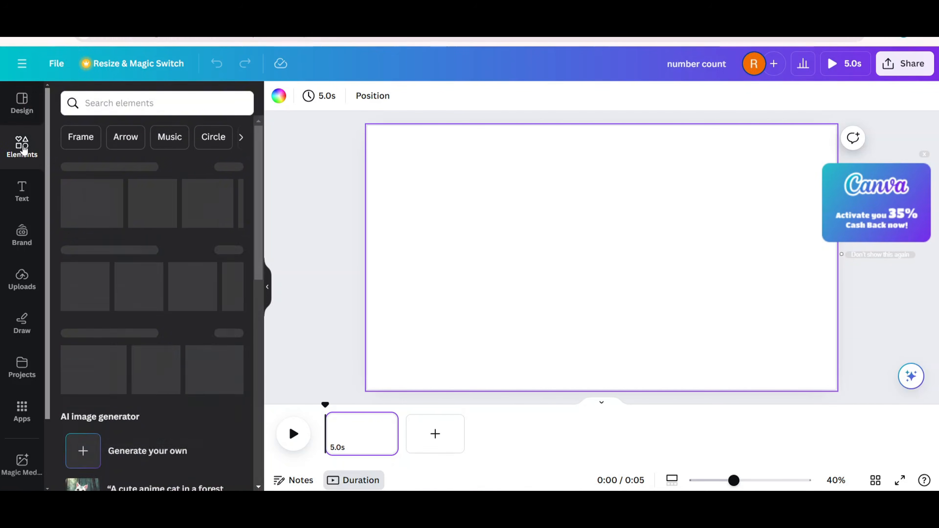
click(107, 105)
text(classroom backgroundca)
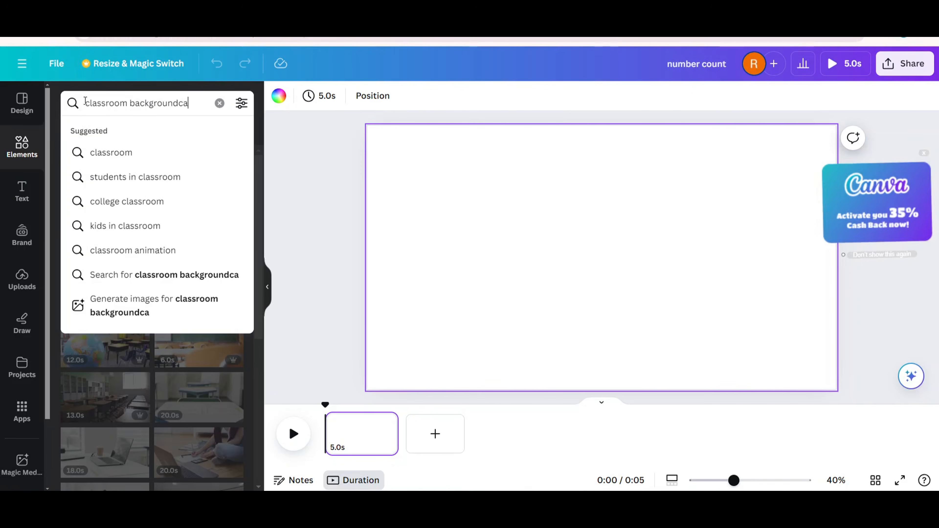
text(rt)
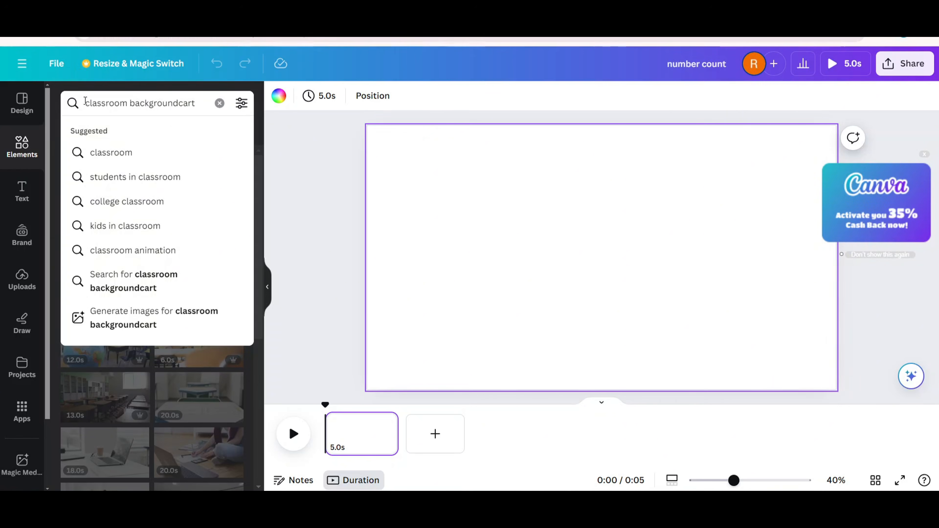
key(BackSpace)
key(BackSpace)
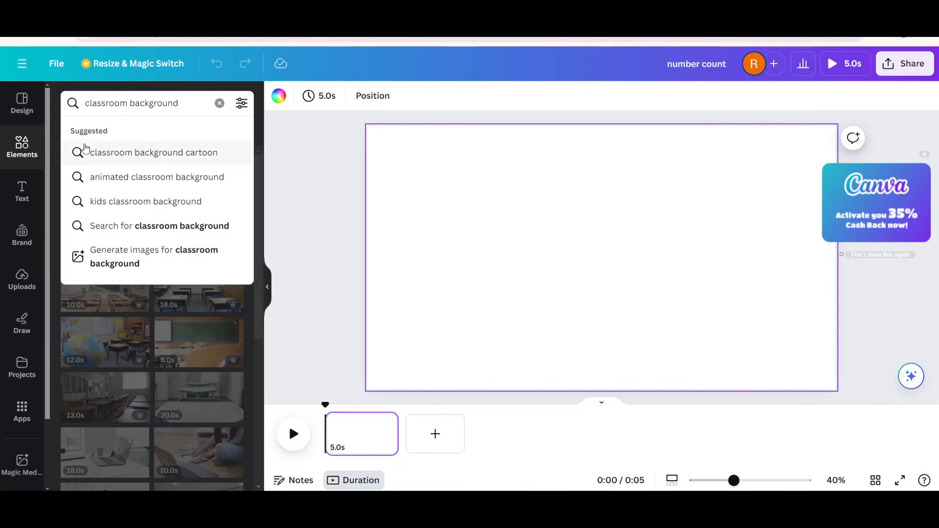
click(115, 158)
Filter the results to graphics, add the classroom with a bookcase and bunting, and set it as the page background
scroll(195, 439, down, 10)
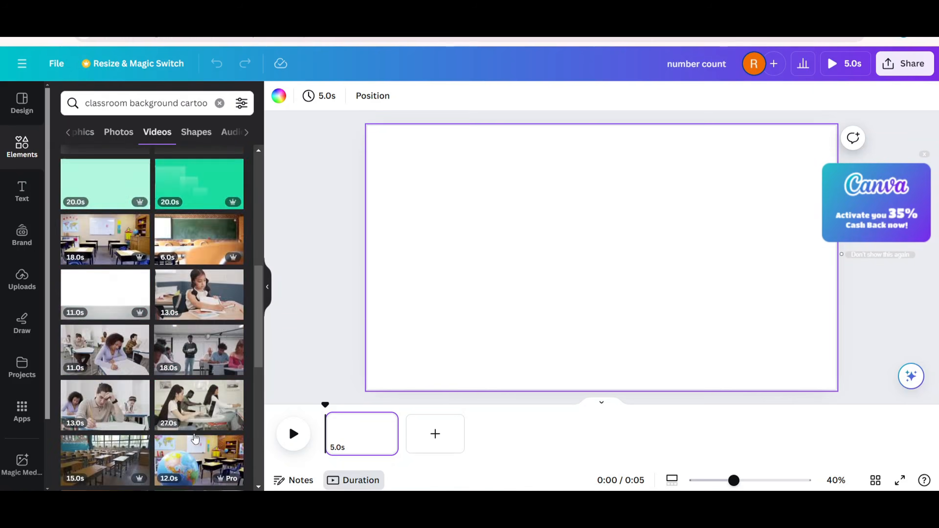
scroll(195, 440, up, 10)
click(92, 133)
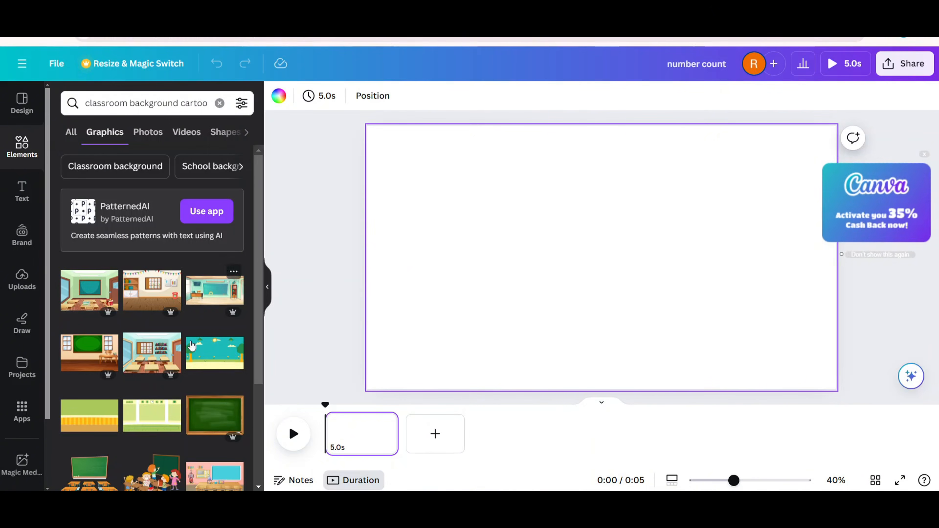
scroll(203, 399, down, 5)
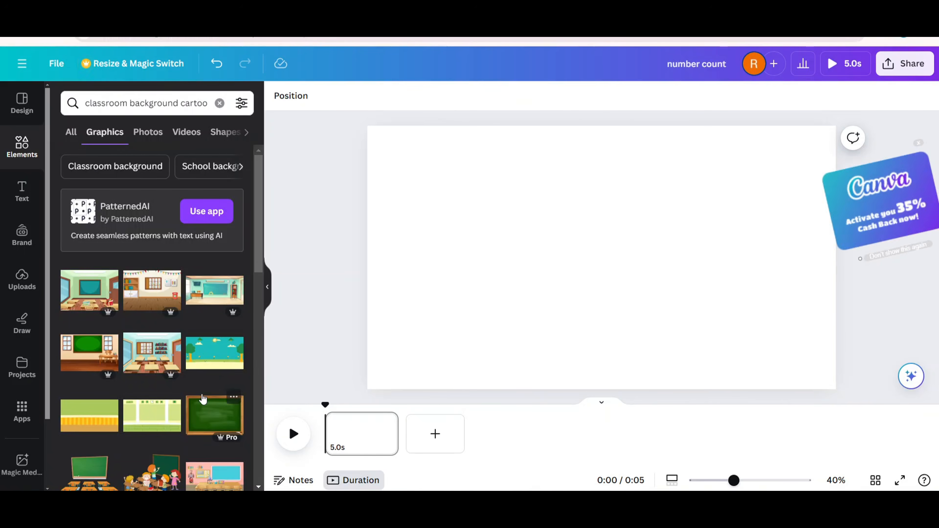
click(154, 285)
right_click(622, 158)
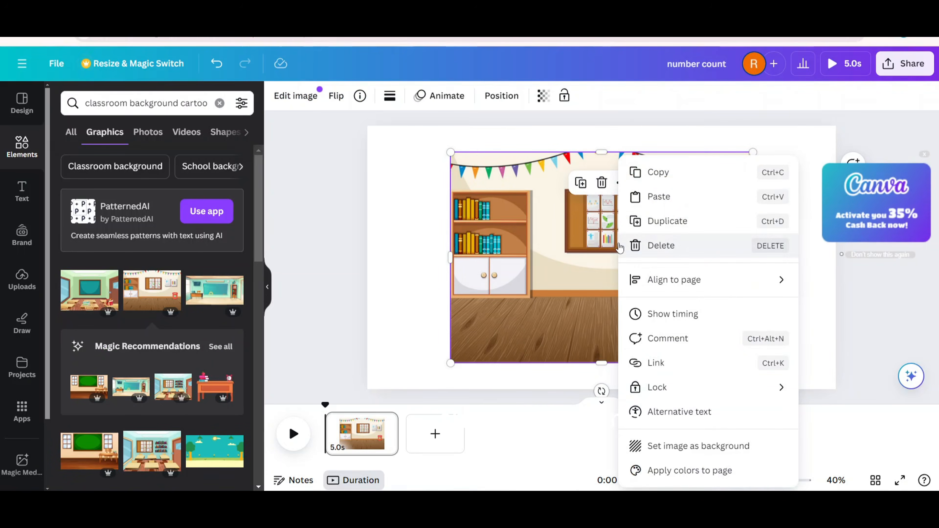
click(708, 448)
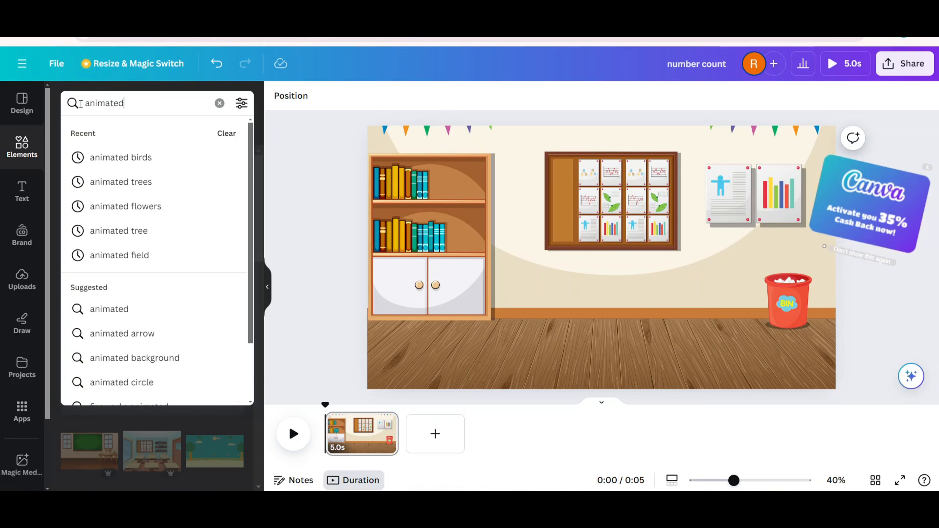
Search the graphics for "Number one" and add the orange cartoon number 1 character with arms to the page
text(numer one)
key(Return)
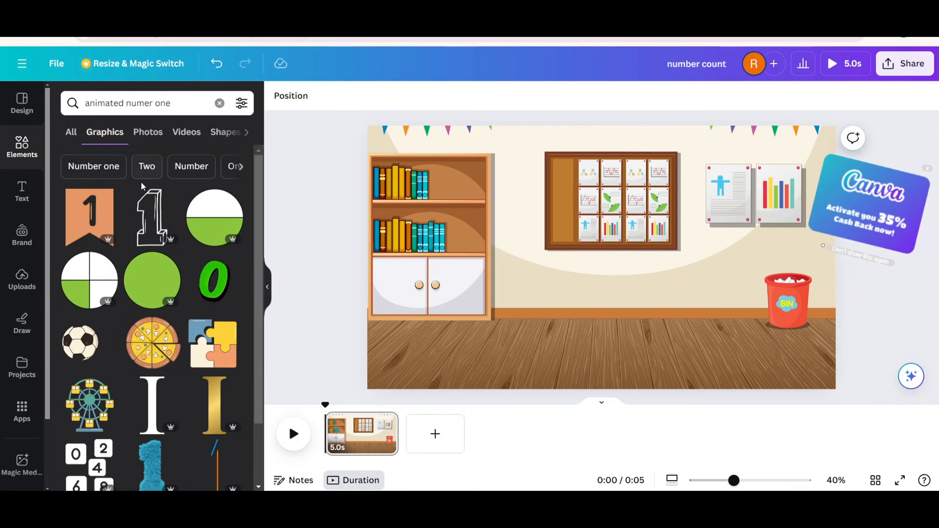
click(115, 169)
scroll(157, 358, down, 2)
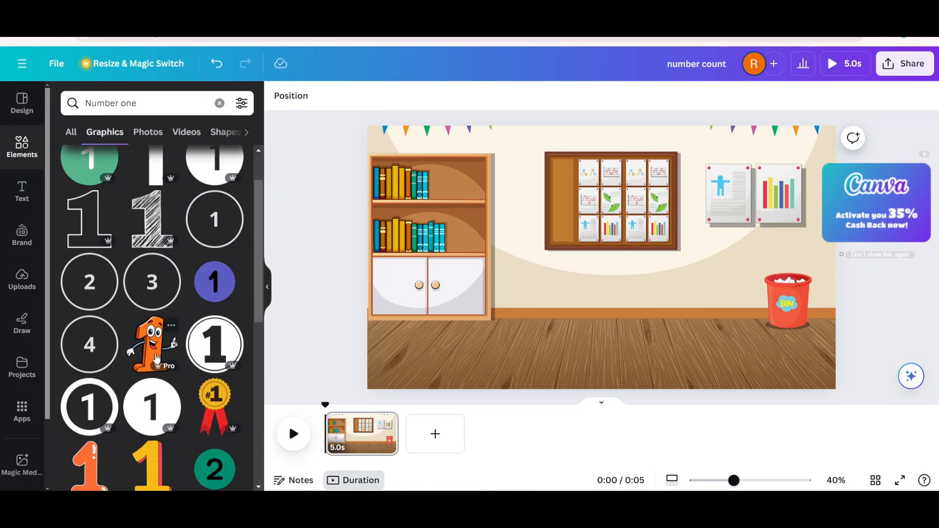
click(152, 346)
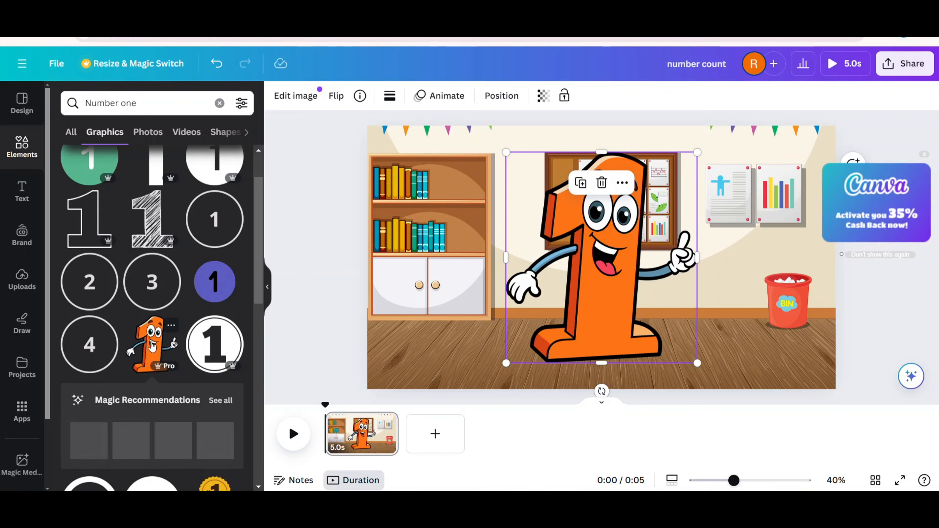
Shrink the number 1 character and place it on the floor near the middle of the classroom
drag(698, 361, 655, 316)
drag(591, 279, 612, 312)
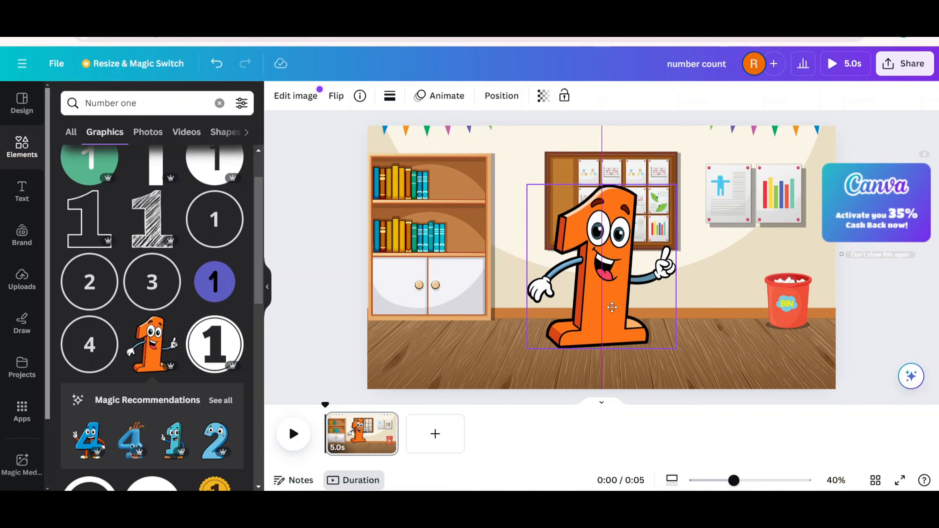
scroll(167, 353, down, 4)
scroll(167, 354, down, 12)
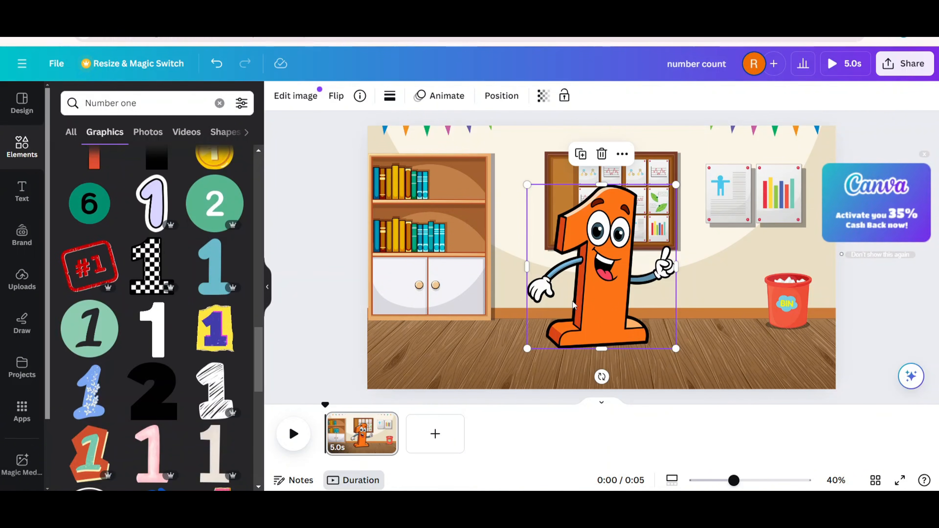
drag(591, 312, 599, 308)
Apply the Rise animation to the number 1 character on enter and slow its speed
click(440, 95)
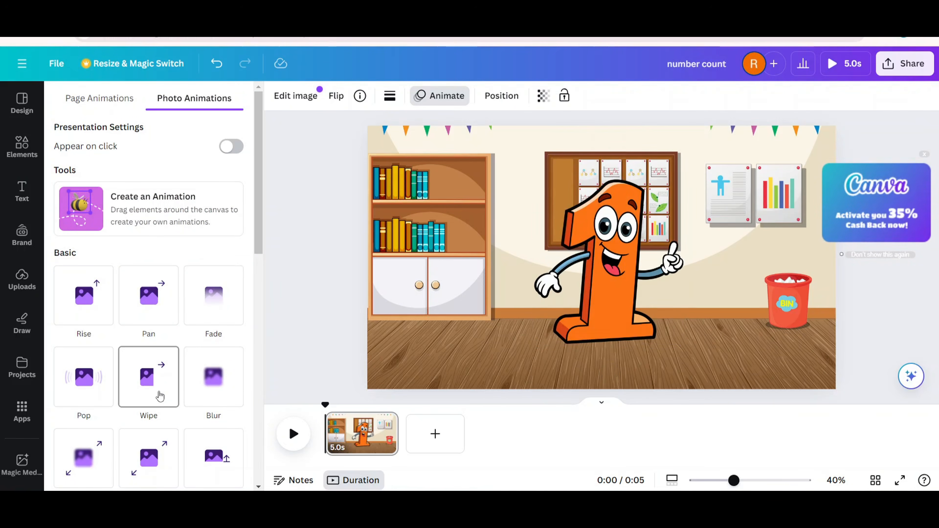
click(85, 309)
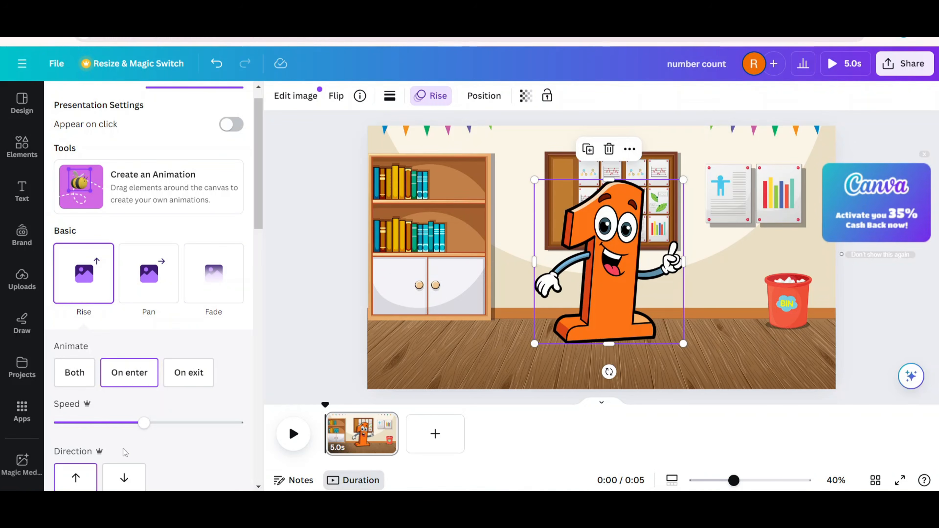
mouse_move(93, 430)
mouse_down()
mouse_move(127, 430)
mouse_move(95, 432)
mouse_move(110, 431)
mouse_up()
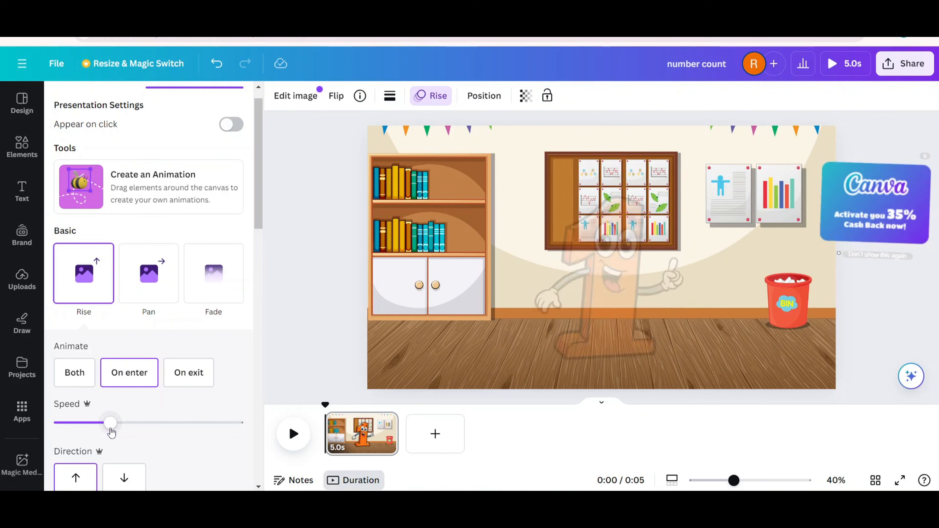
Add a blank second page and search the graphics for "ball"
click(444, 448)
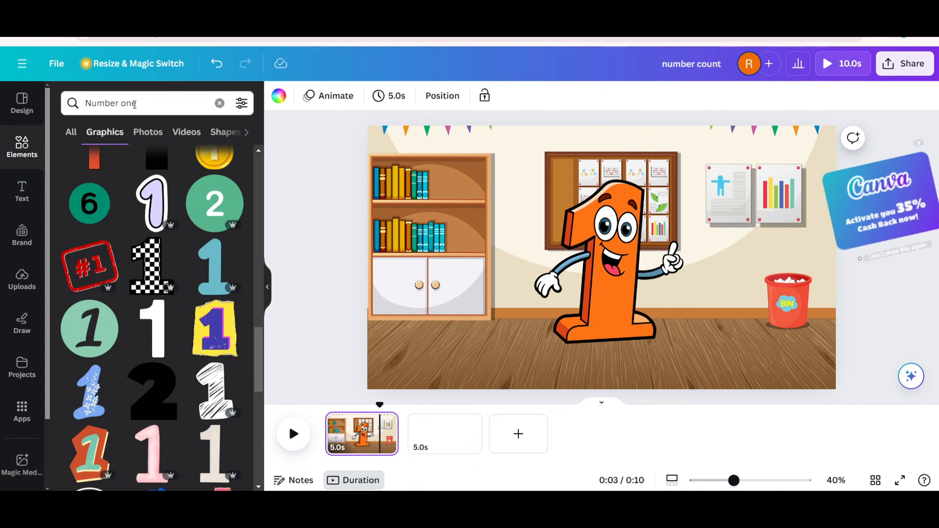
drag(138, 103, 85, 102)
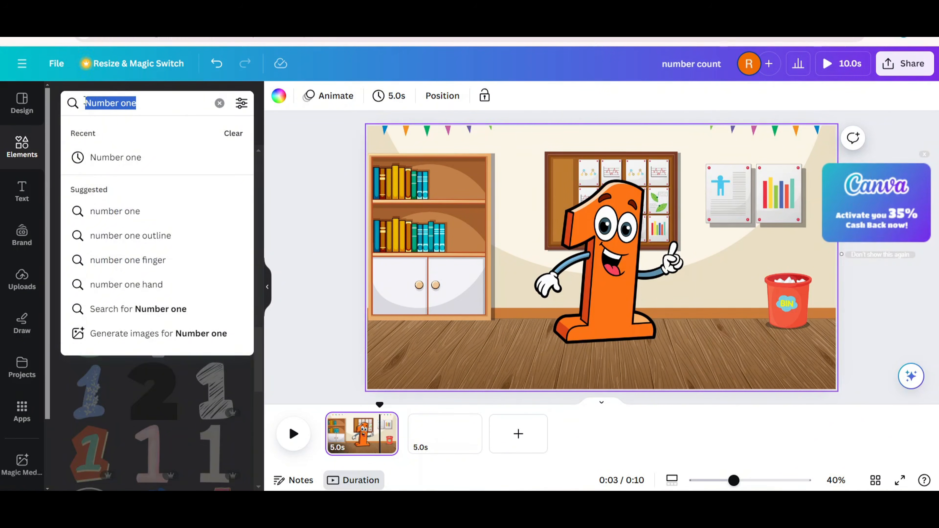
key(BackSpace)
text(bal)
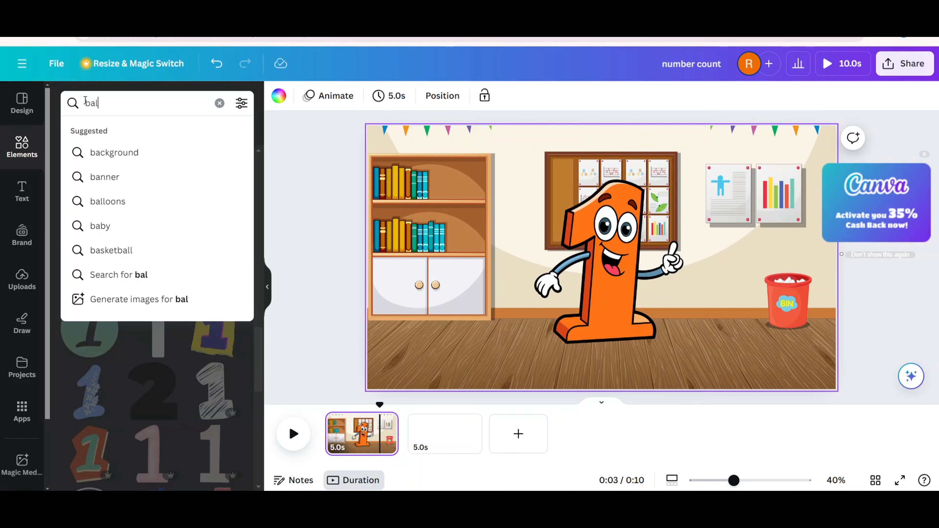
text(l)
key(Return)
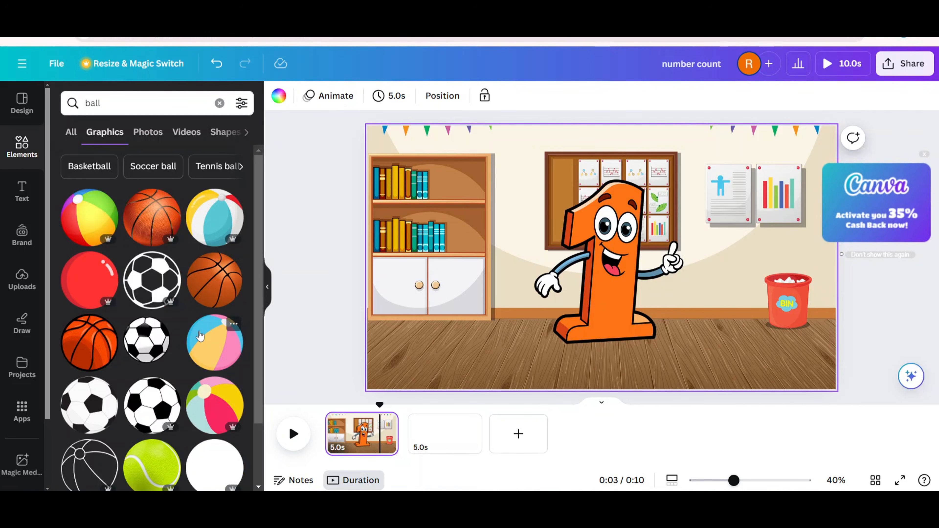
scroll(199, 335, down, 6)
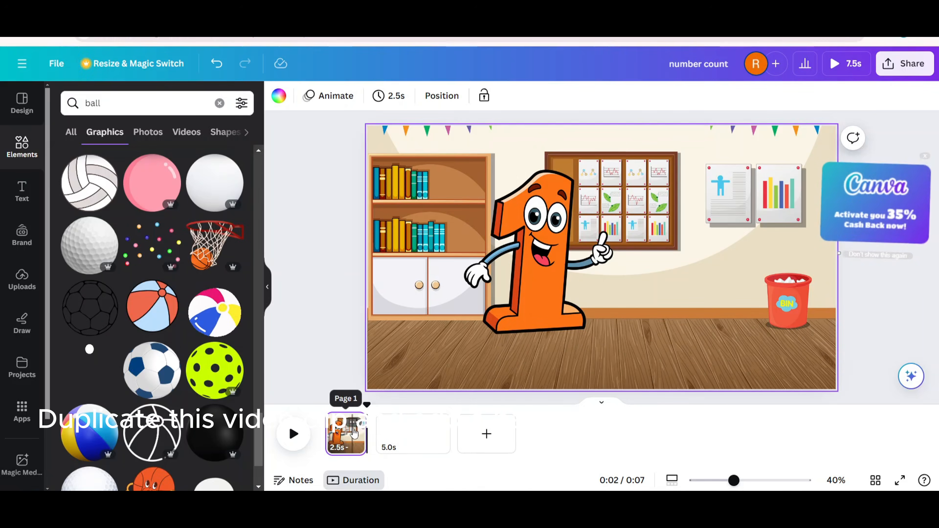
Duplicate the first page of the number 1 scene and select the copy
right_click(354, 432)
click(400, 210)
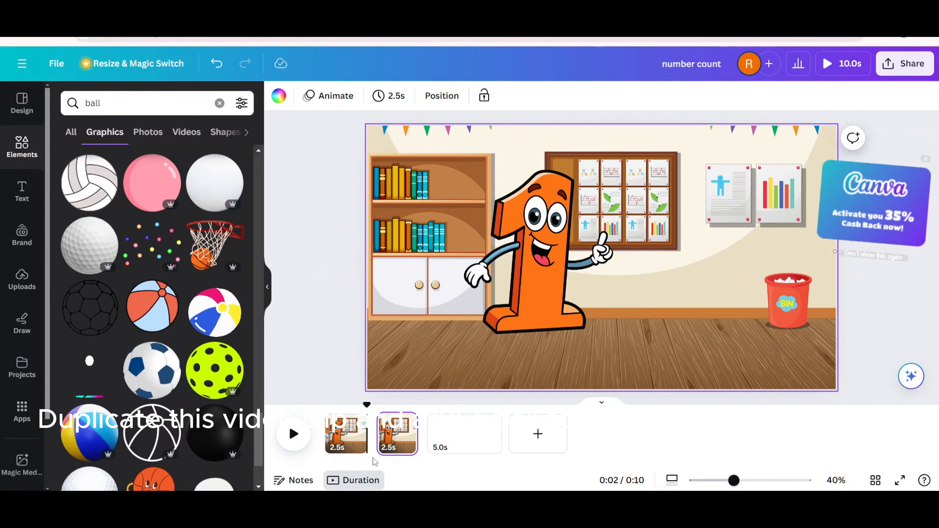
click(397, 433)
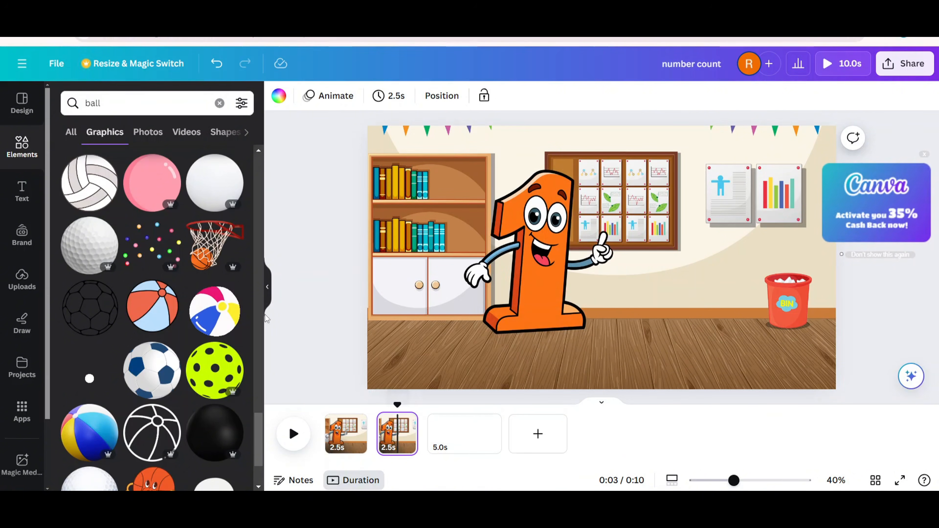
Add the pink, blue and yellow beach ball to the duplicated page, shrink it, and place it beside the number 1's pointing hand
click(216, 307)
drag(698, 153, 652, 203)
drag(599, 275, 703, 232)
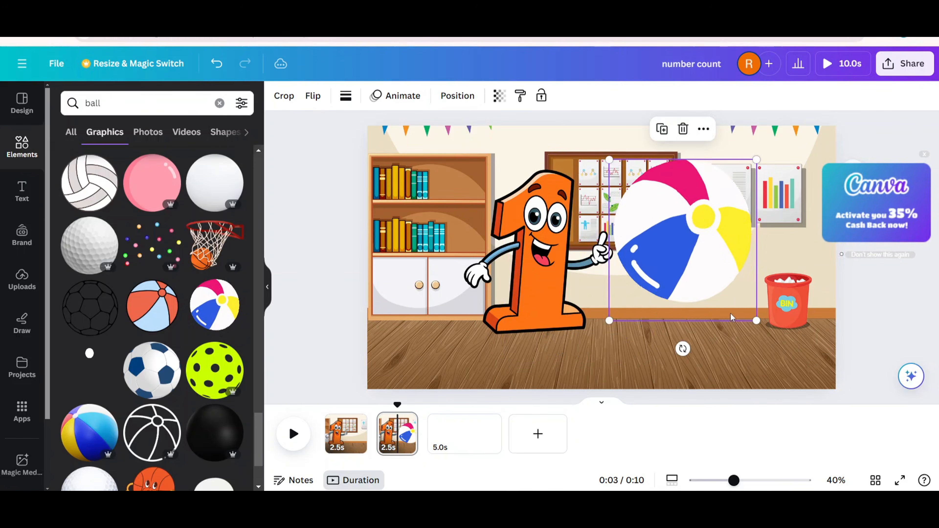
drag(756, 320, 737, 306)
drag(673, 237, 689, 247)
Apply the Rise animation to the beach ball with a downward direction and a slower speed
click(395, 95)
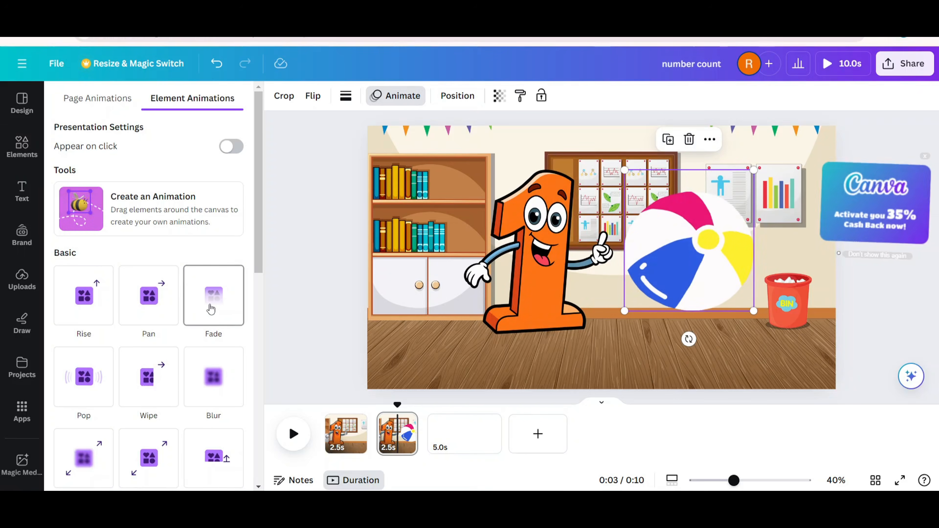
click(88, 311)
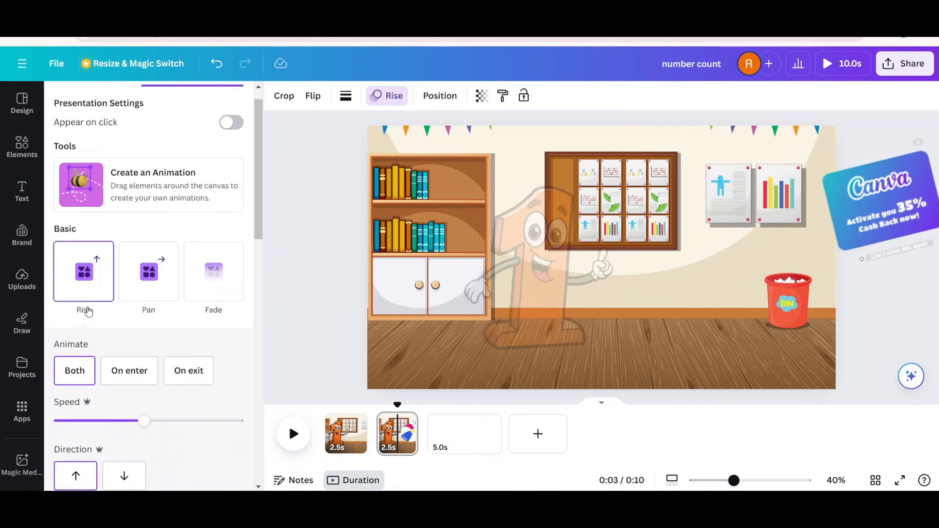
click(125, 453)
drag(144, 400, 95, 401)
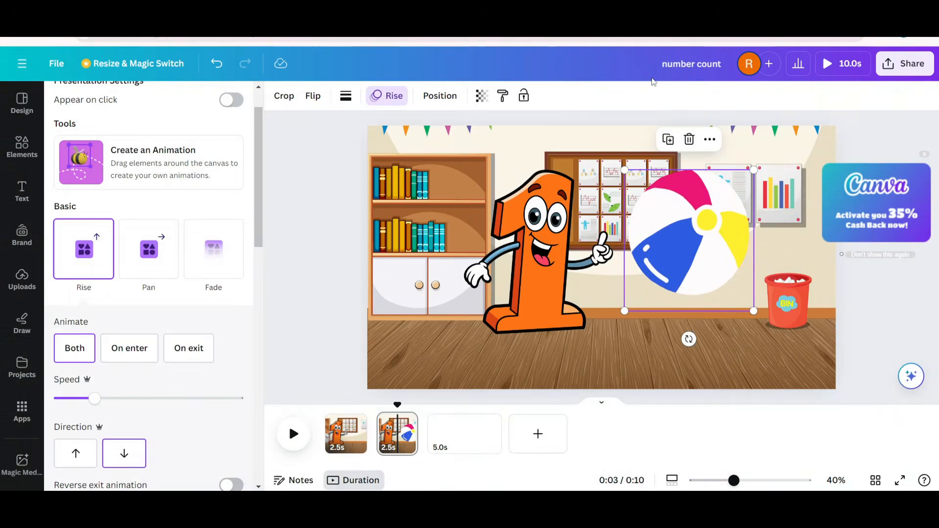
Add the photo of apples around dark wood to the blank third page and set it as the page background
click(475, 435)
click(190, 302)
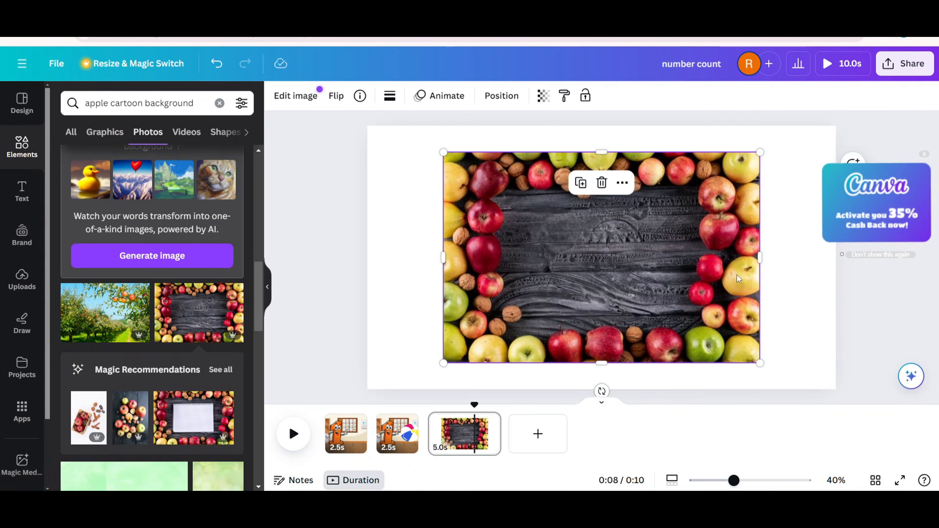
right_click(628, 261)
click(707, 447)
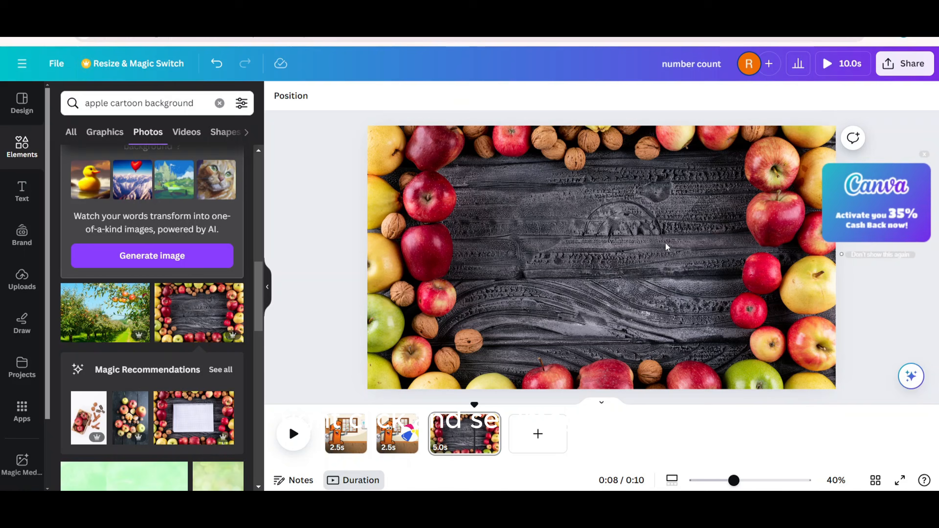
Search the graphics for "number 2"
drag(191, 105, 68, 96)
text(nube)
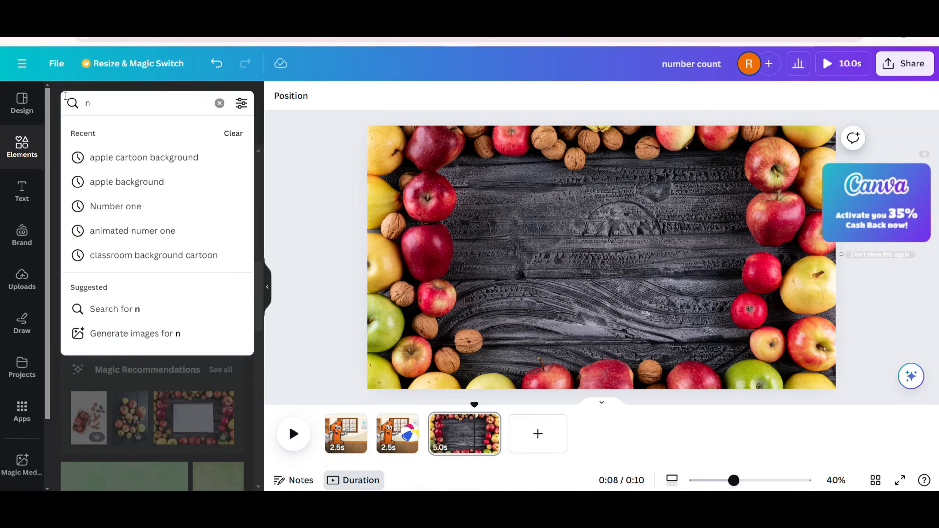
key(BackSpace)
key(BackSpace)
text(mb)
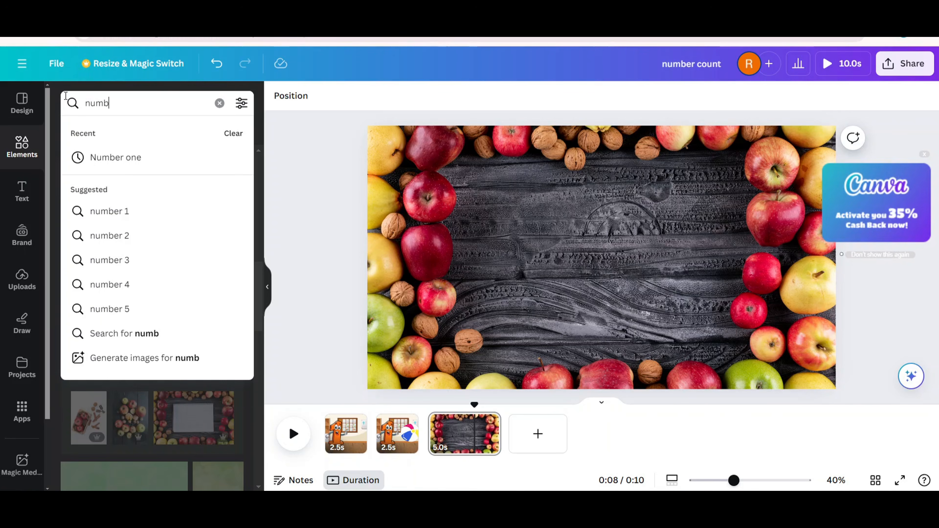
text(er)
click(110, 236)
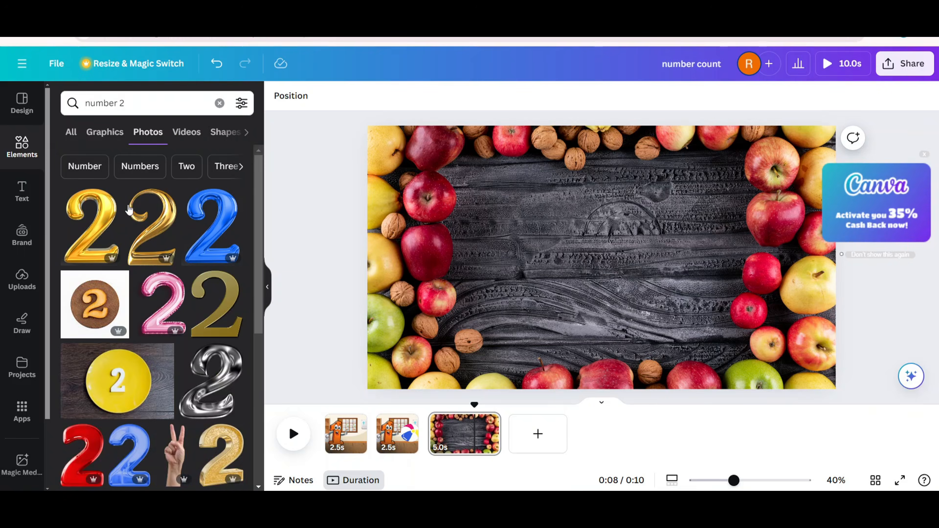
scroll(168, 249, down, 5)
scroll(168, 248, down, 5)
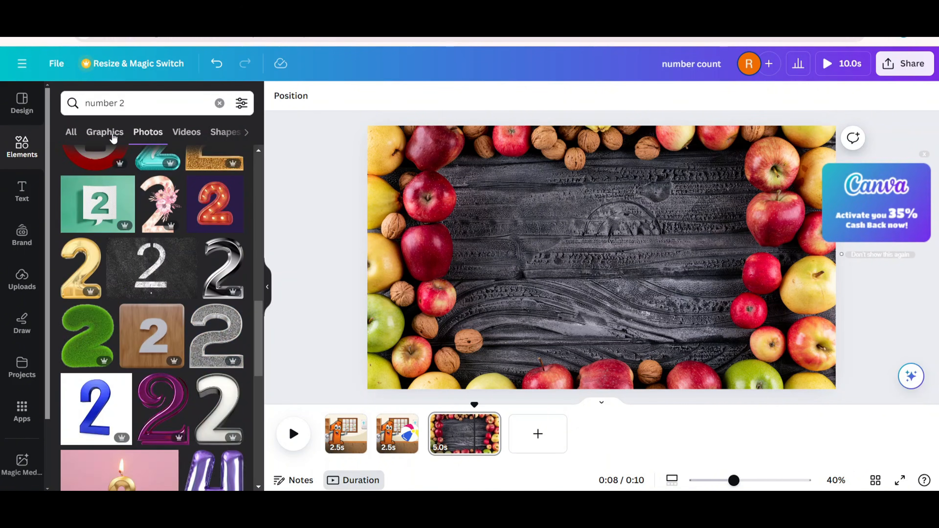
click(105, 132)
Add the blue number 2 character with heart eyes from the graphics results to the apple page
scroll(179, 366, down, 5)
scroll(178, 367, down, 8)
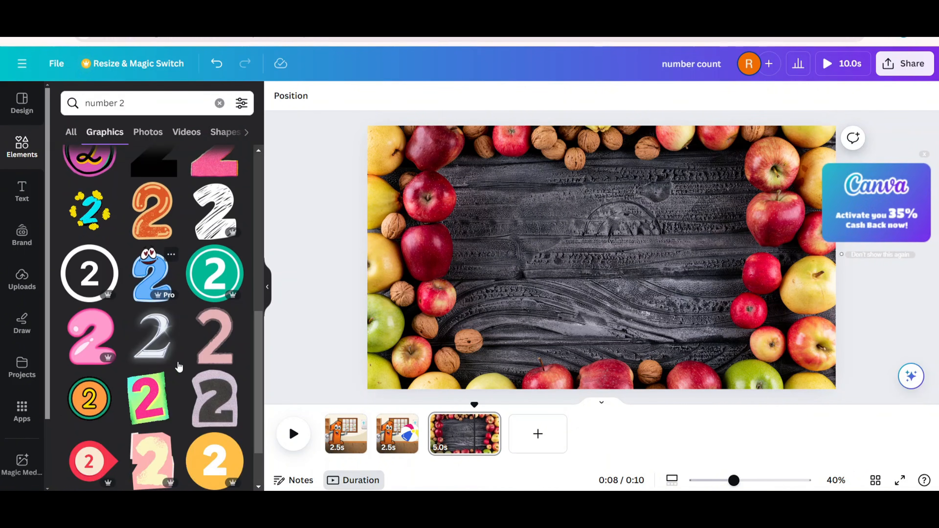
scroll(144, 289, down, 3)
scroll(143, 289, up, 3)
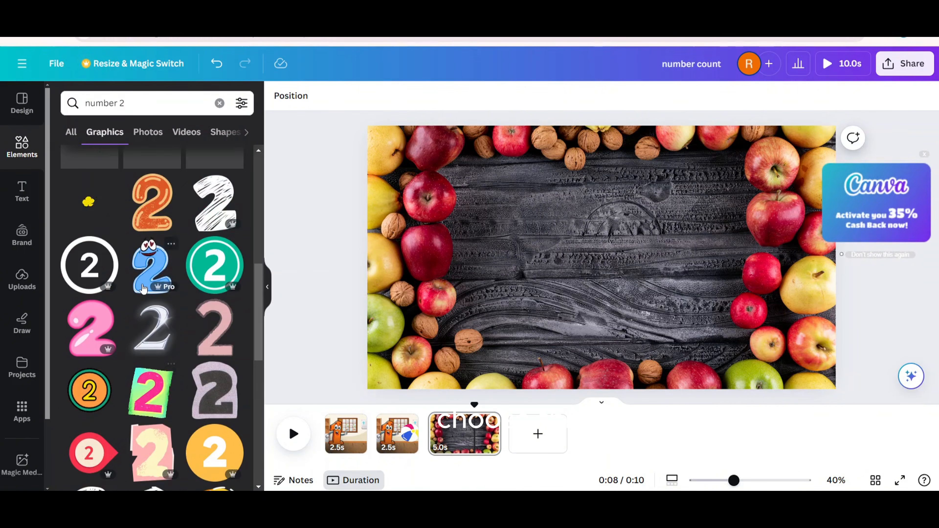
click(150, 271)
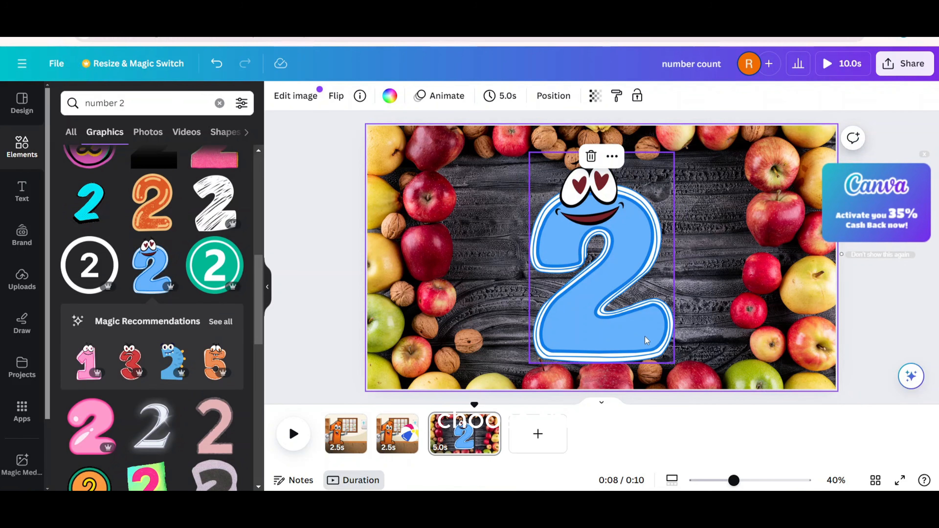
Apply the Rise animation to the blue number 2 character
click(445, 96)
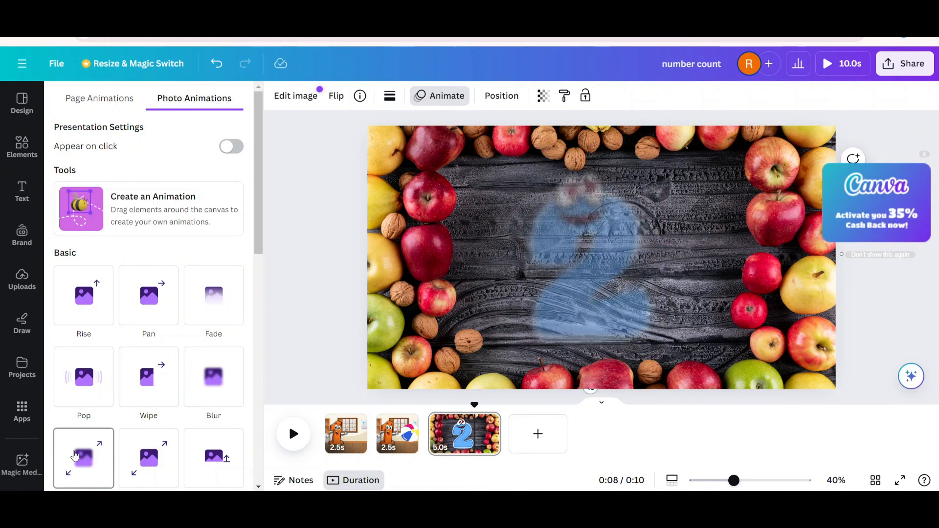
click(84, 296)
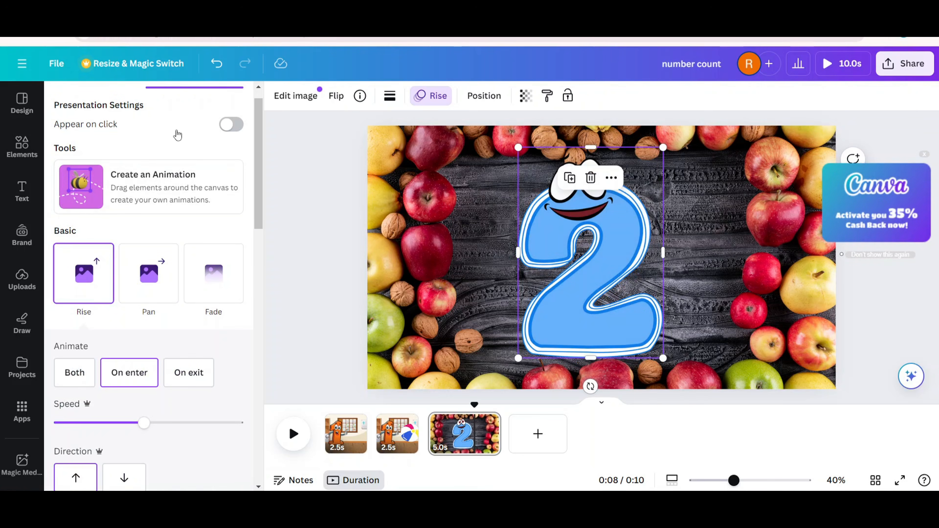
scroll(152, 160, up, 1)
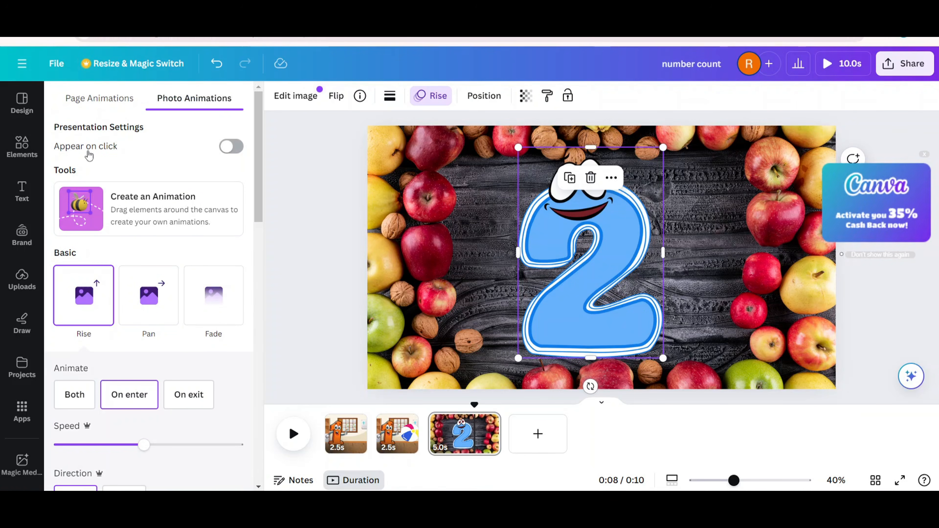
Duplicate the number 2 page and add the smiling red apple to the copy, shrunk and placed beside the number
right_click(451, 441)
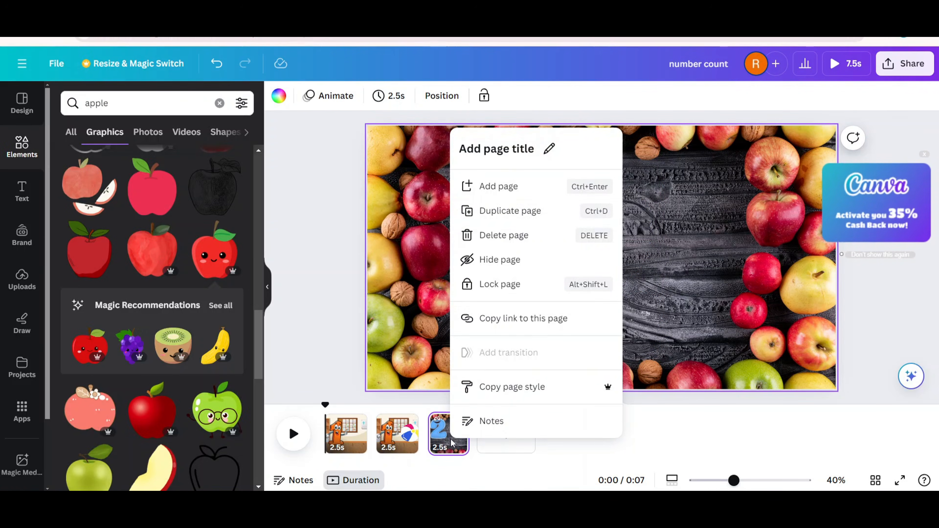
click(503, 218)
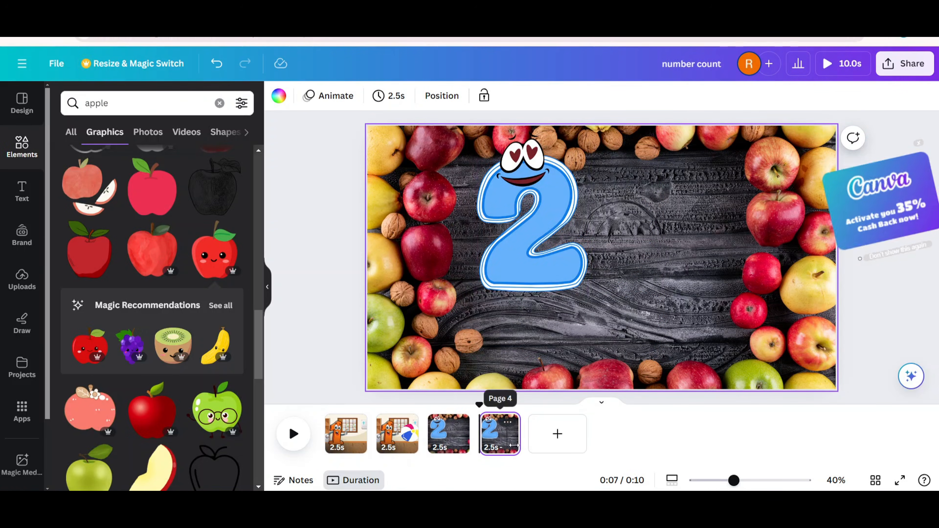
click(214, 252)
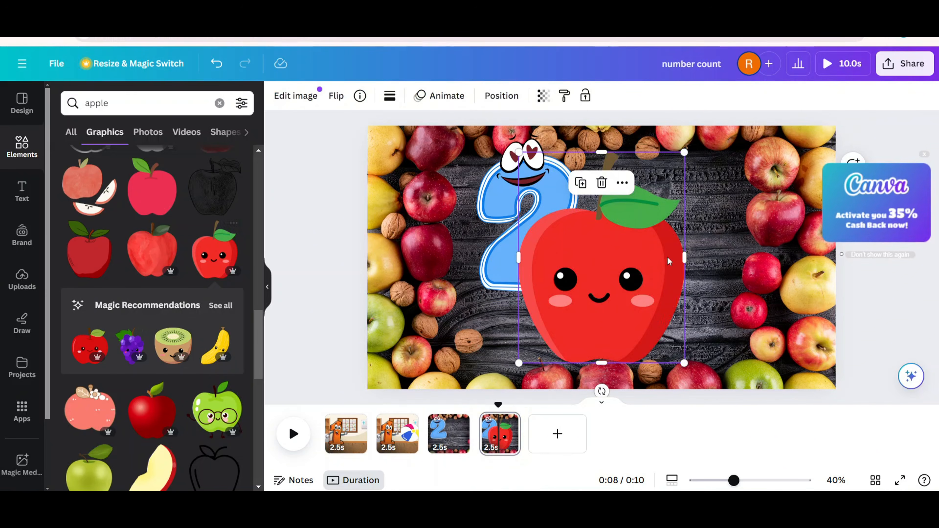
drag(686, 364, 639, 320)
drag(590, 272, 674, 255)
drag(730, 299, 691, 275)
Duplicate the smiling apple and place the copy directly below the first one
right_click(635, 229)
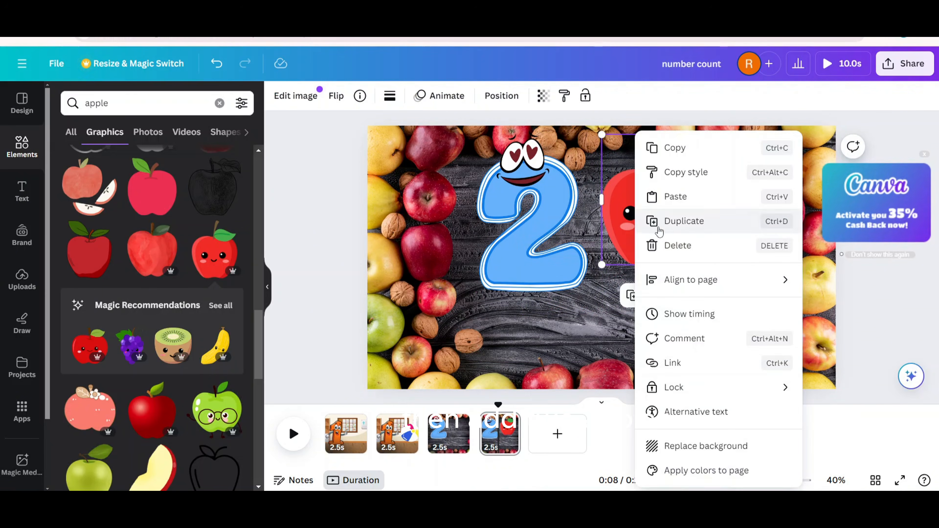
click(656, 224)
drag(655, 224, 662, 322)
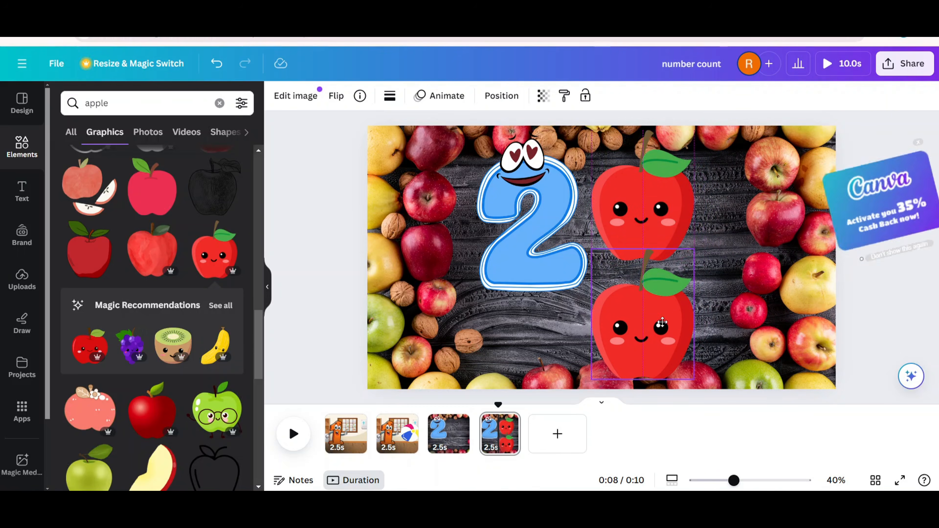
Apply the Fade animation to the upper apple
click(633, 243)
click(447, 96)
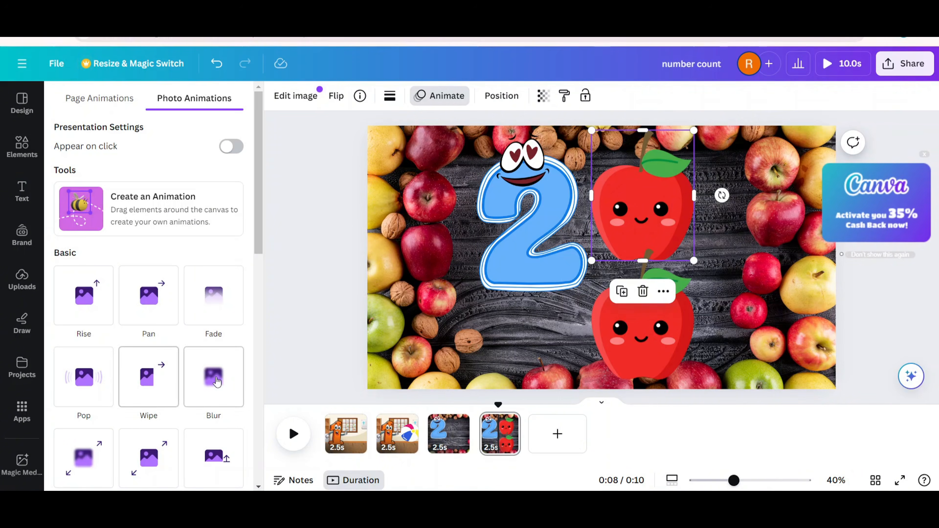
click(218, 302)
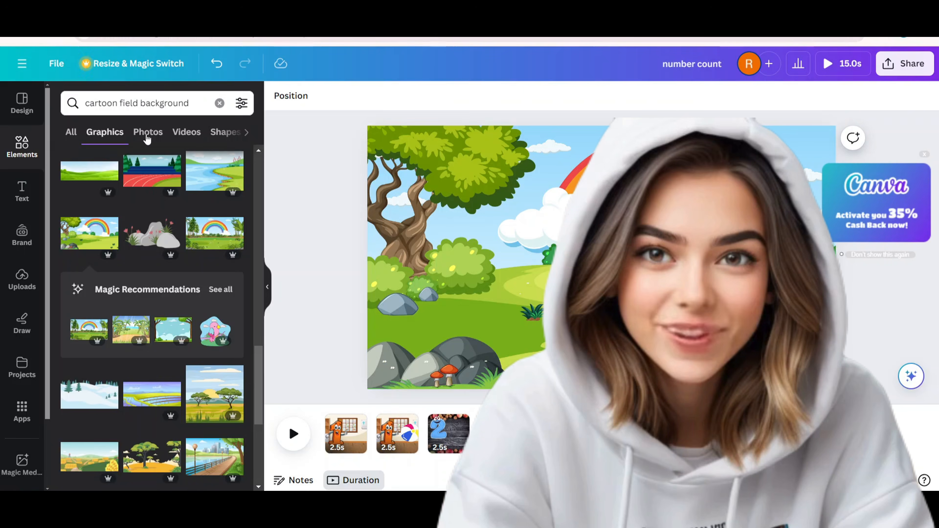
Search the graphics for "number 3" and choose the green number 3 character with eyes for the rainbow field page
click(220, 103)
text(number)
click(147, 331)
scroll(147, 330, down, 6)
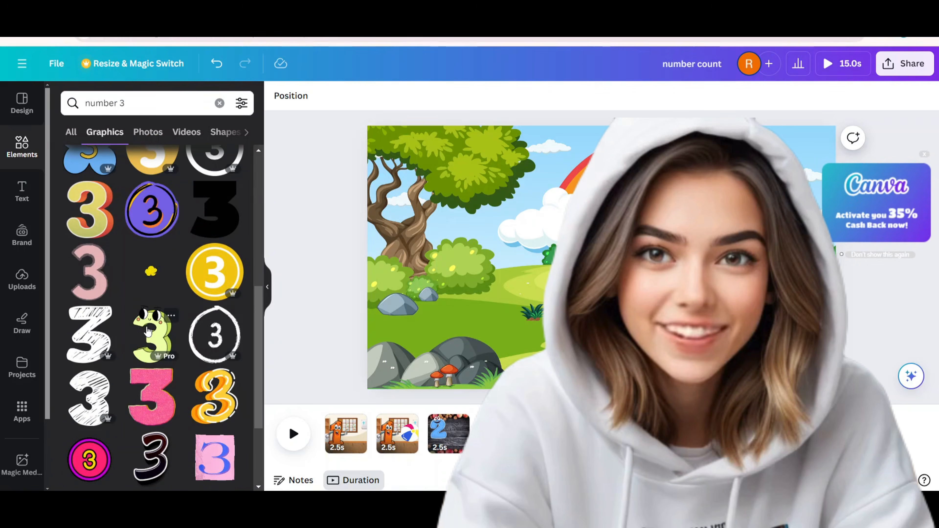
click(147, 331)
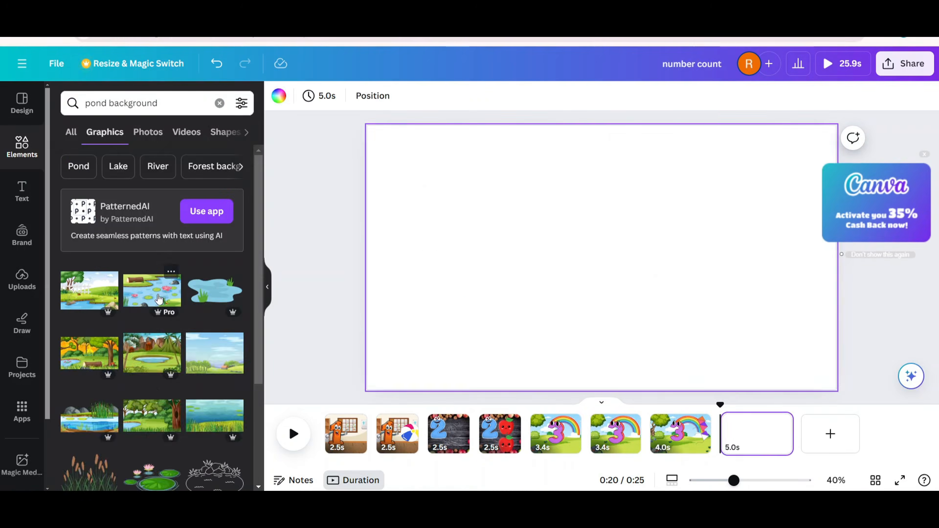
Add the pond graphic with pink water lilies to the blank page after the number 3 scenes
click(160, 299)
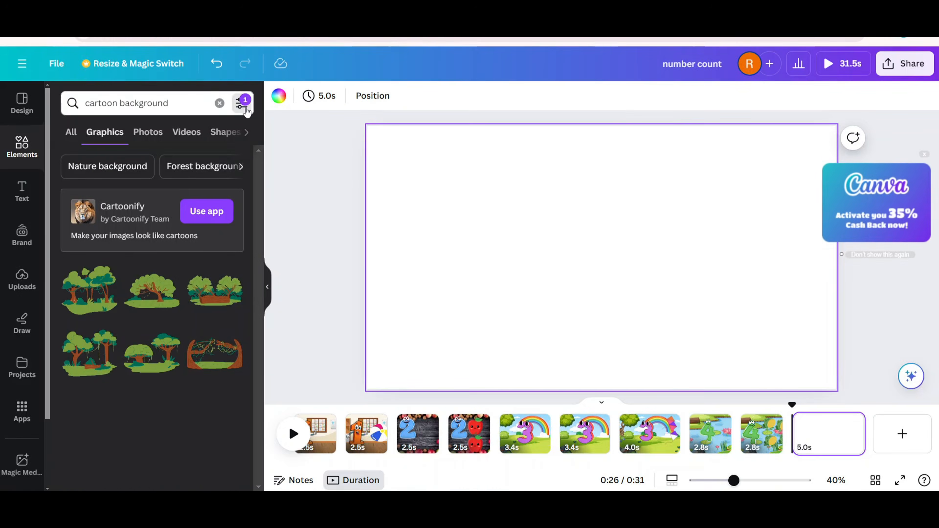
Adjust the filter on the "cartoon background" search and browse its video results for the blank page
click(248, 112)
scroll(151, 296, down, 3)
click(77, 246)
click(151, 445)
click(189, 135)
scroll(197, 404, down, 10)
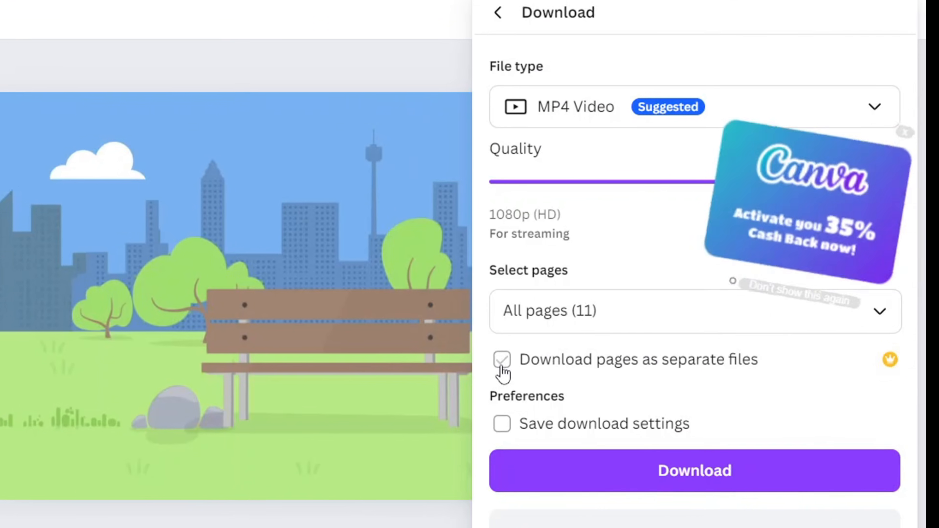
Set the MP4 video download to save pages as separate files and adjust which pages are included
click(502, 361)
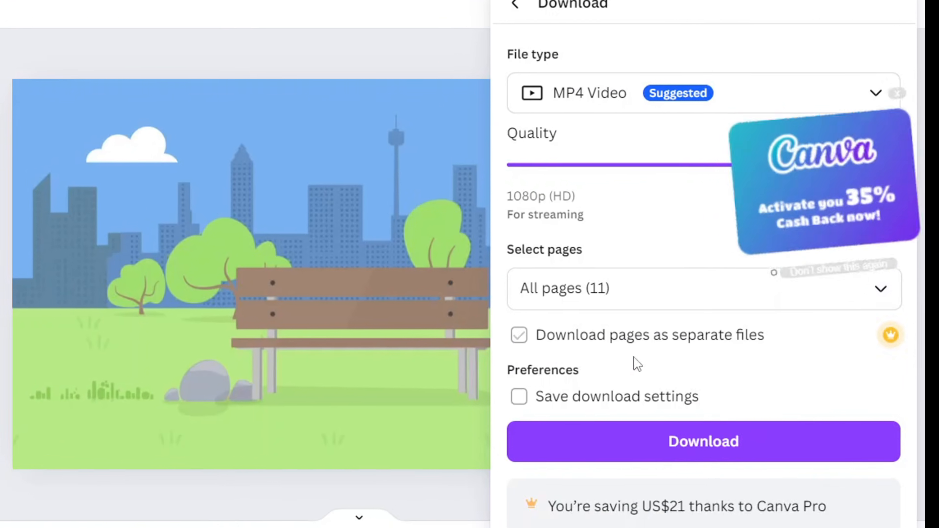
click(882, 289)
click(866, 346)
click(867, 446)
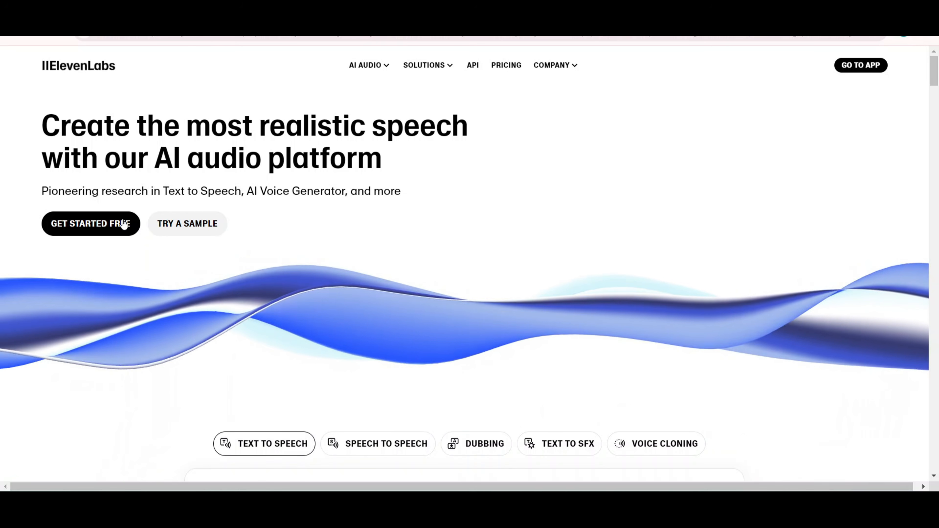
Get started with ElevenLabs, and copy the Scene 1 Narrator (Voice Over) line from the Google Docs script
click(104, 224)
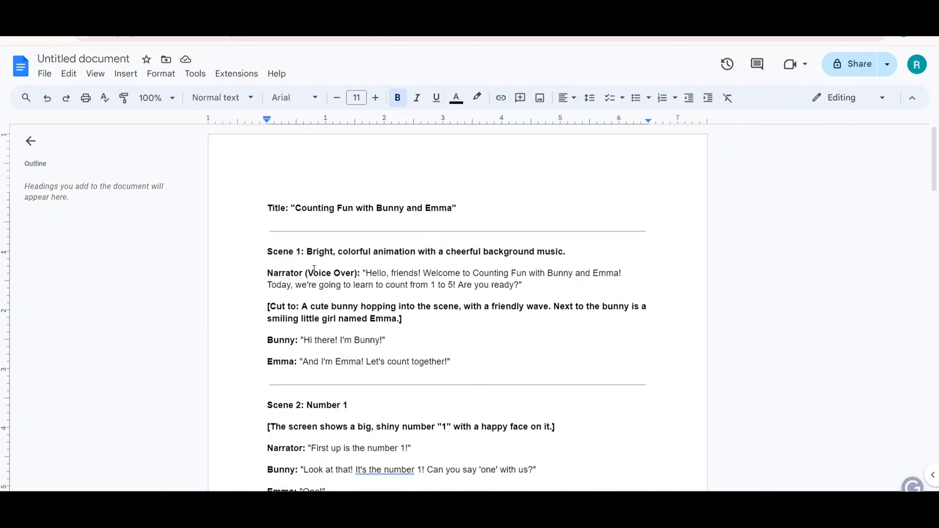
drag(362, 281, 517, 285)
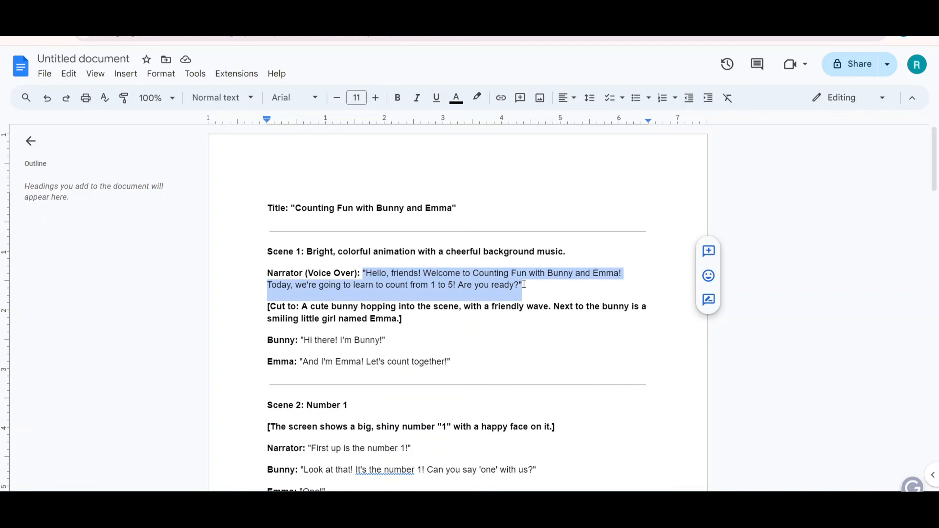
right_click(462, 285)
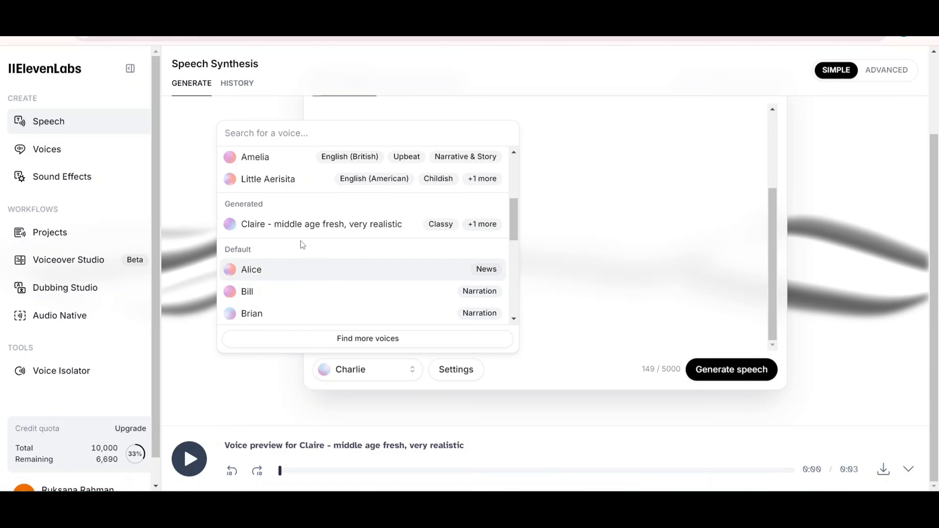
Generate the narrator's line in ElevenLabs with the "Claire - middle age fresh, very realistic" voice and download the audio
click(306, 232)
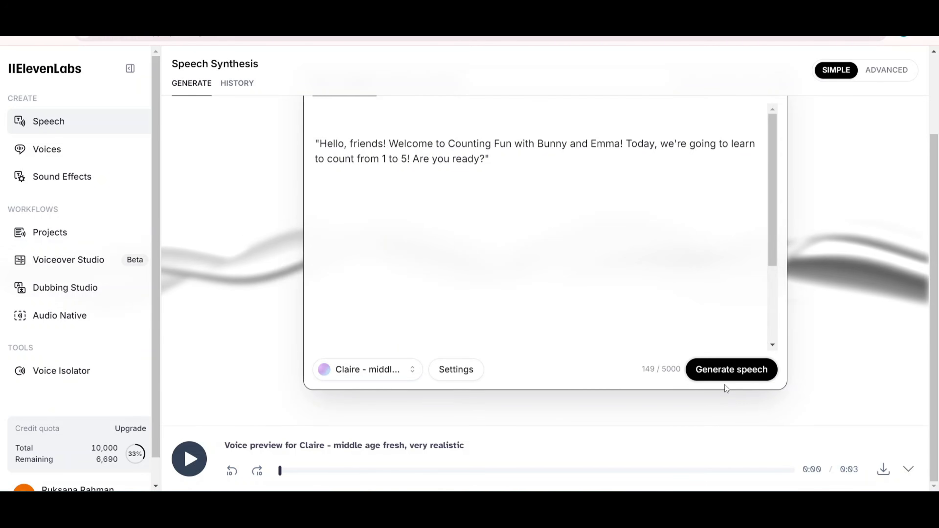
click(730, 373)
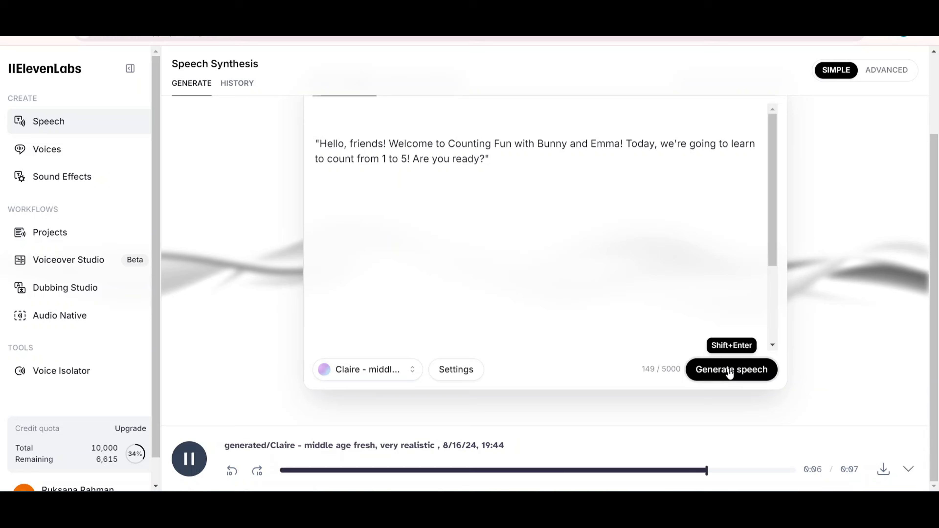
click(884, 470)
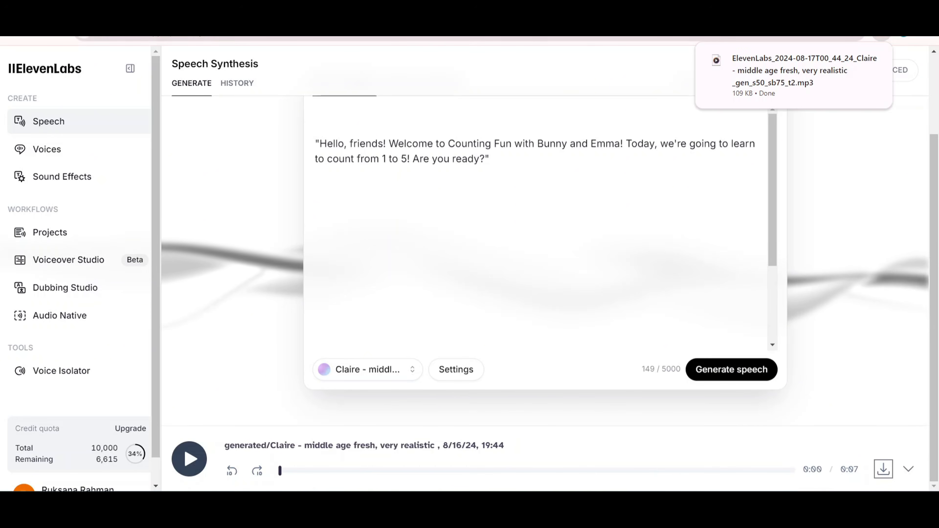
Replace the speech text in ElevenLabs with the "Hi there! I'm Bunny!" line copied from the Google Docs script
key(ctrl+Tab)
drag(302, 278, 370, 277)
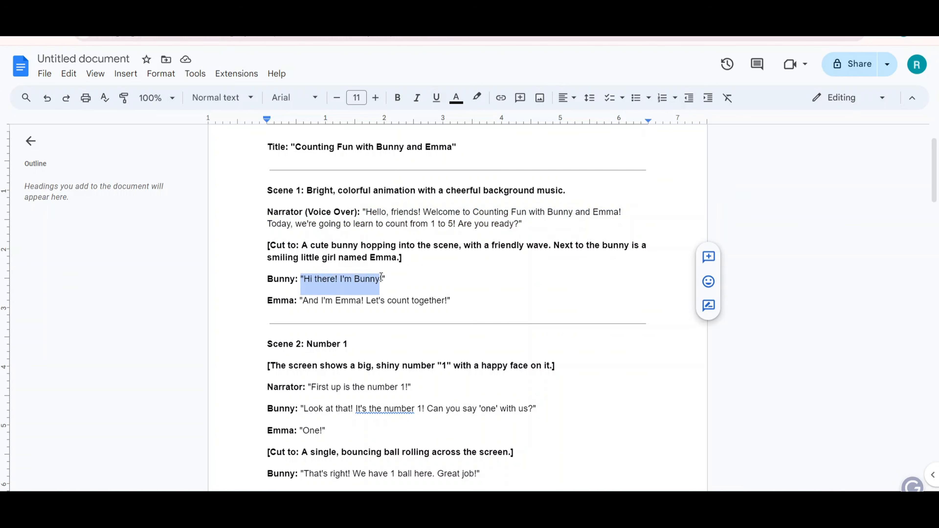
key(ctrl+c)
key(ctrl+Tab)
click(410, 205)
key(ctrl+a)
key(ctrl+v)
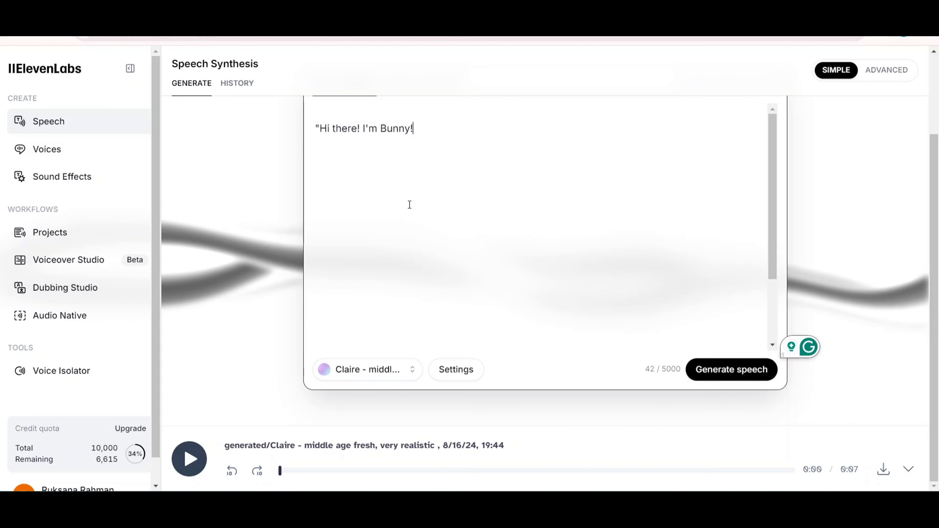
Choose the Little Aerisita voice and generate Bunny's "Hi there! I'm Bunny!" line
click(412, 370)
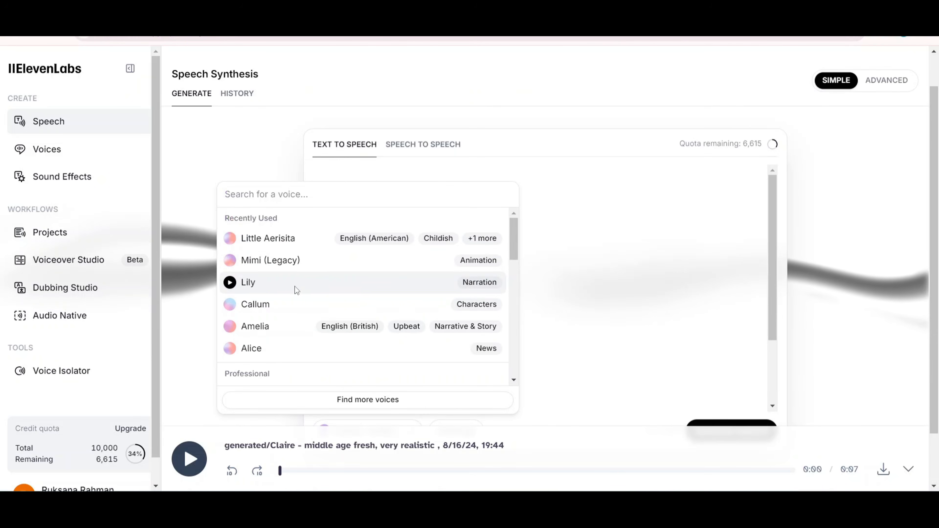
click(252, 237)
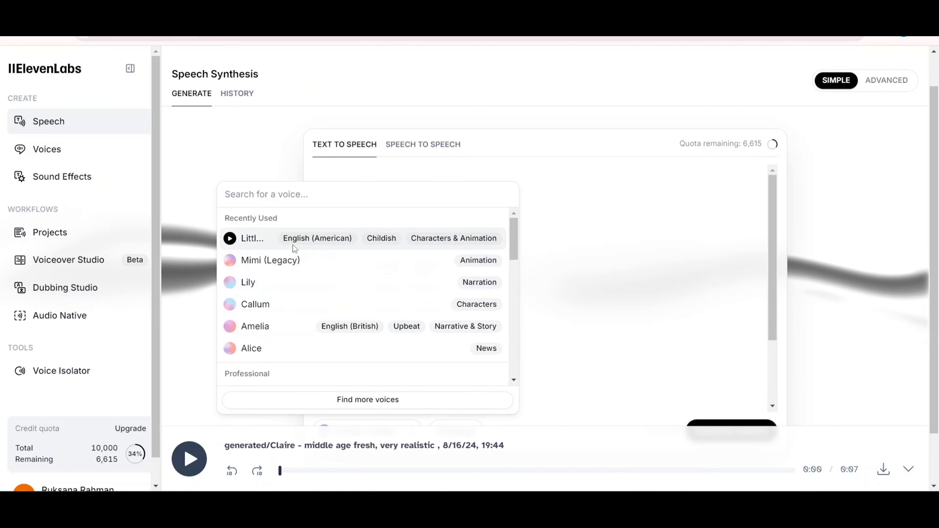
click(740, 379)
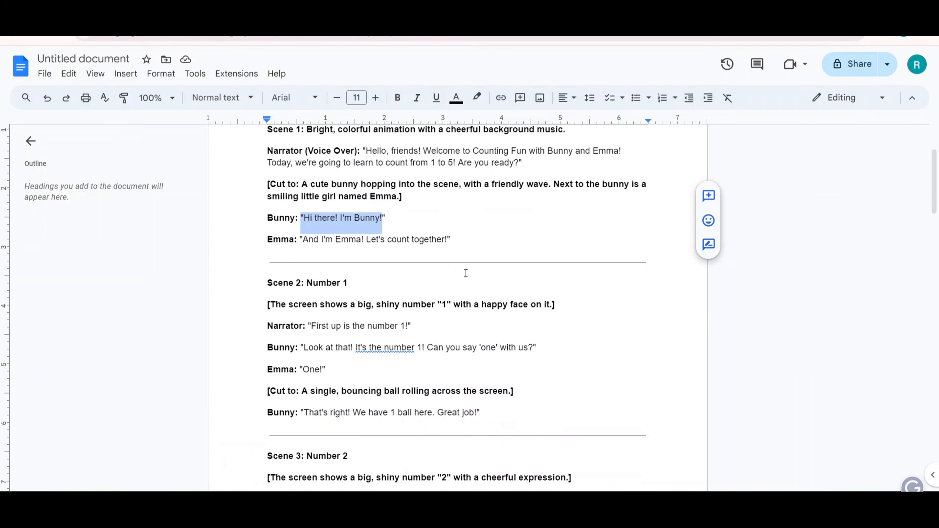
Generate Bunny's Scene 2 lines "Look at that! It's the number 1!..." and "That's right! We have 1 ball here. Great job!" as separate Little Aerisita clips
drag(304, 347, 537, 347)
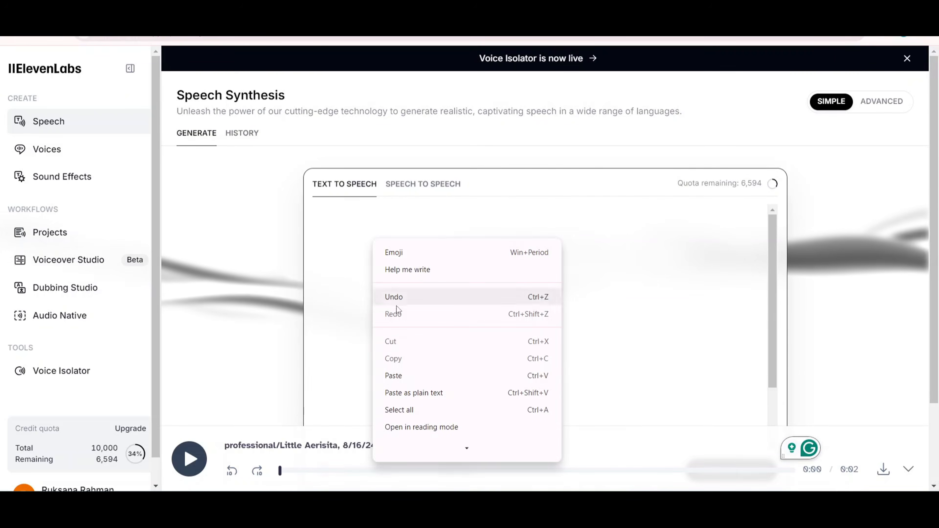
click(397, 306)
click(727, 378)
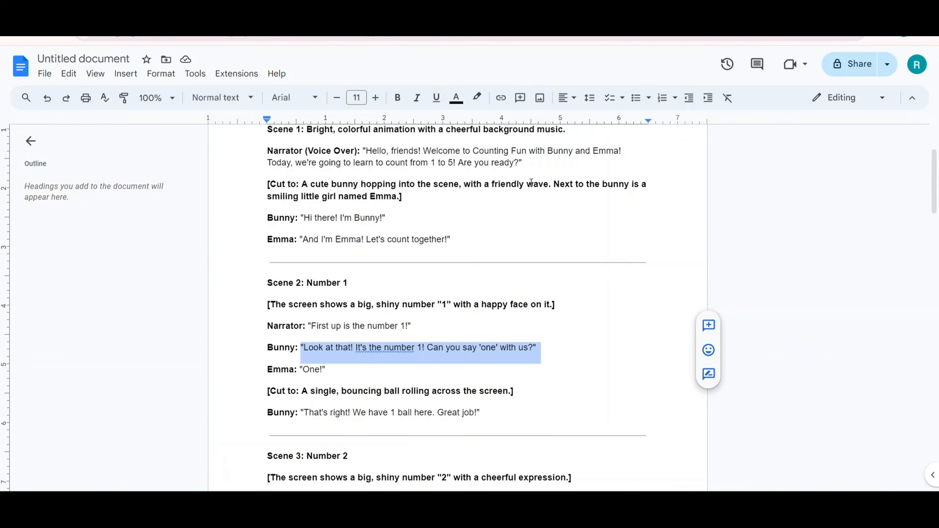
scroll(532, 183, down, 3)
drag(301, 289, 482, 290)
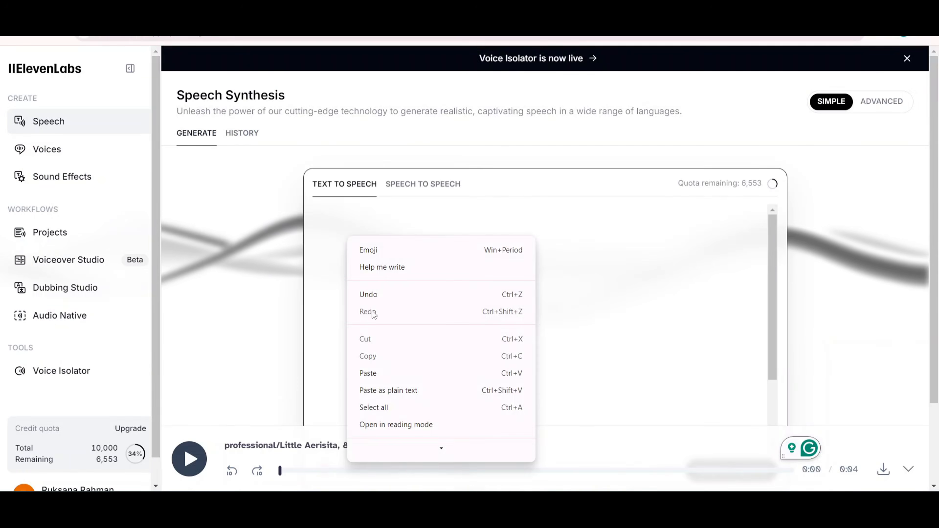
click(389, 371)
click(721, 377)
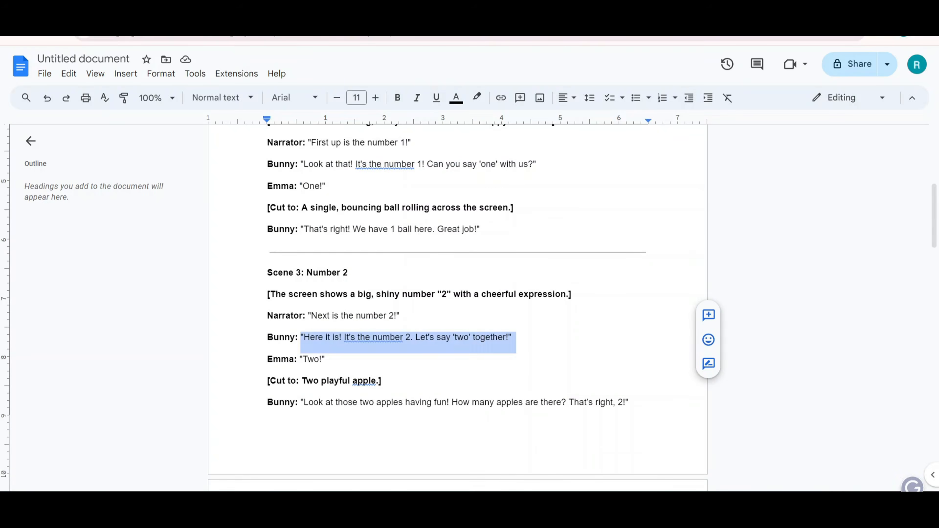
Copy the Narrator's closing Scene 7 line, "We hope you had fun! See you next time for more adventures. Bye-bye!", from the script
right_click(503, 390)
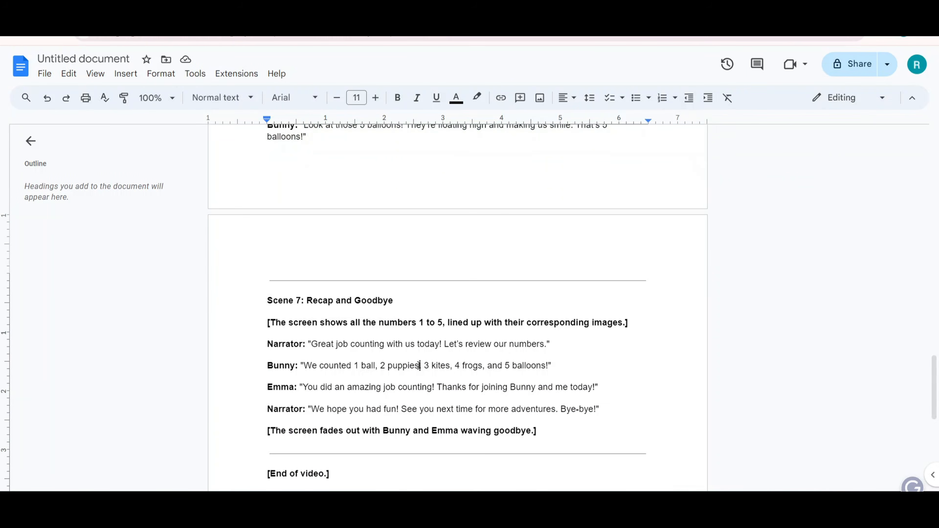
drag(307, 409, 601, 408)
right_click(370, 145)
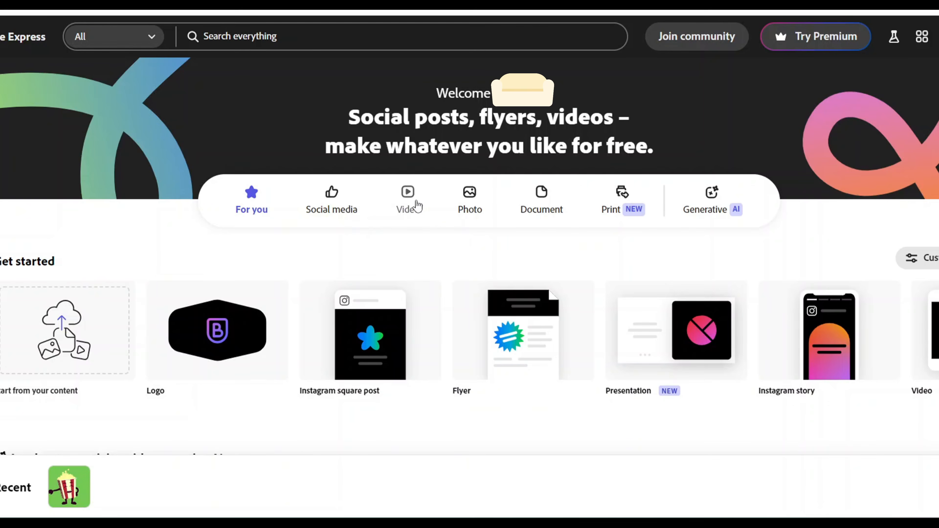
Switch to Adobe Express, start an Animate from audio video with the Rown character, and move her up so her whole body fits the frame
click(416, 207)
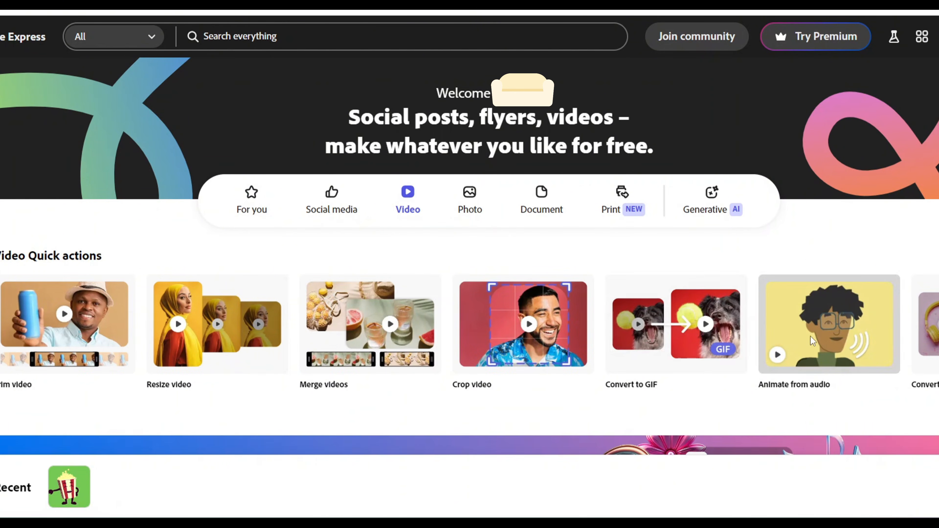
click(811, 340)
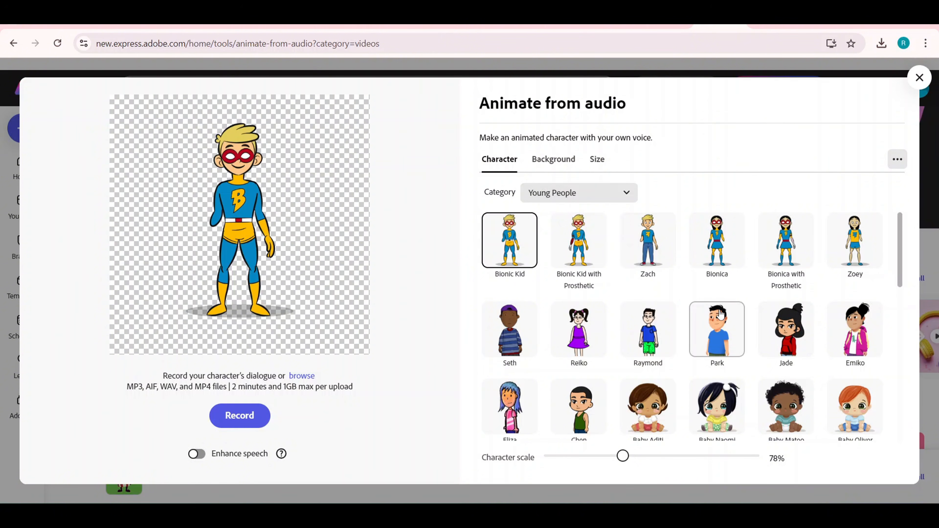
scroll(716, 322, down, 5)
scroll(720, 315, down, 3)
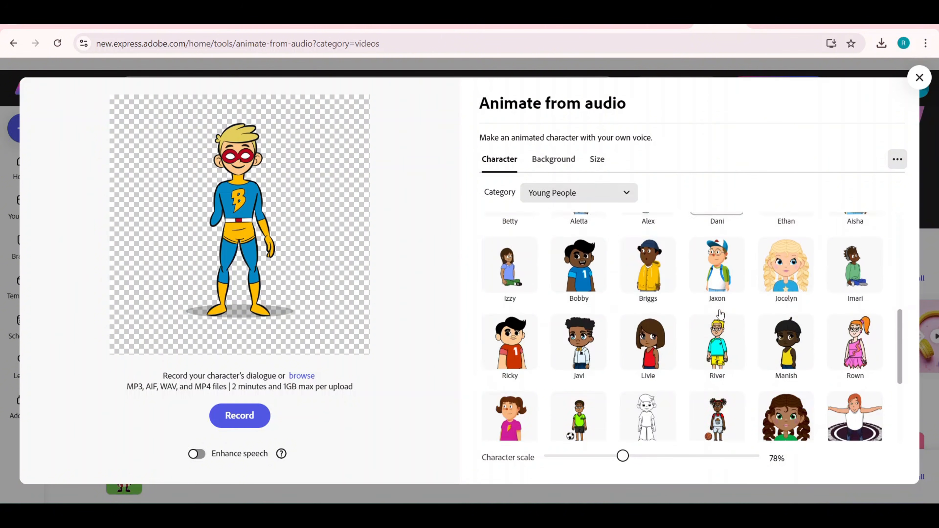
click(861, 345)
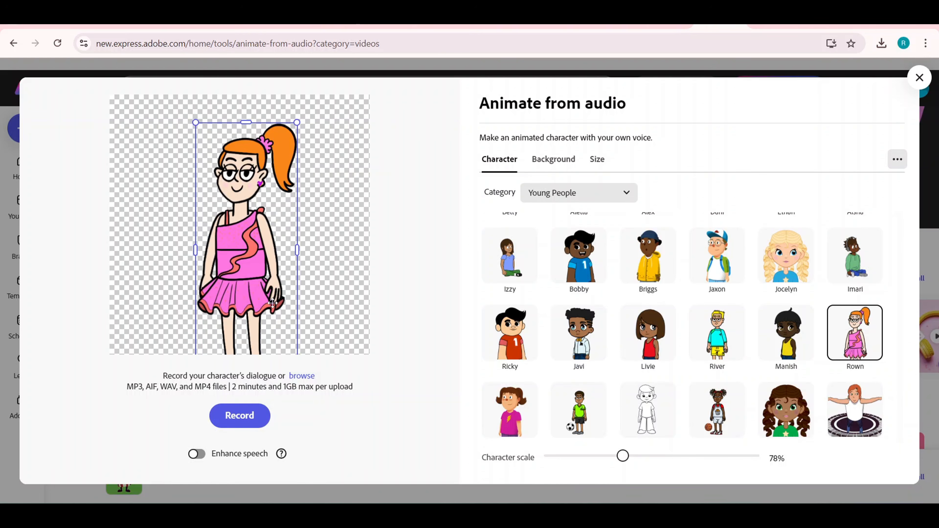
drag(273, 303, 273, 278)
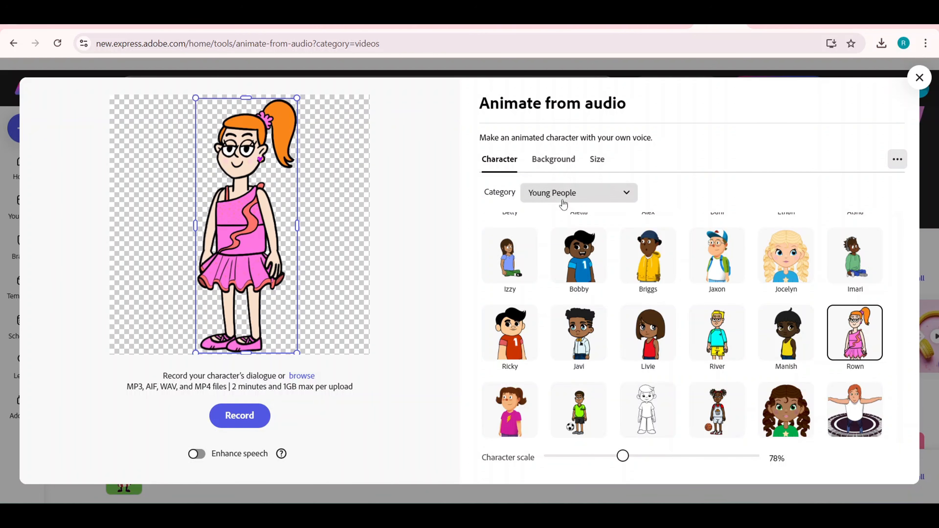
Give the animation a solid green custom color background and resize it to YouTube Landscape 16:9, 1920 x 1080
click(562, 162)
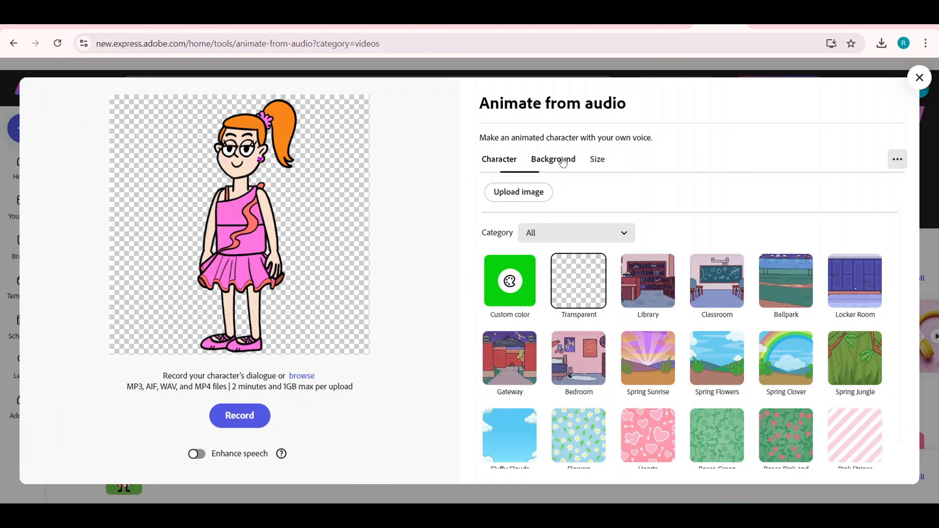
click(526, 301)
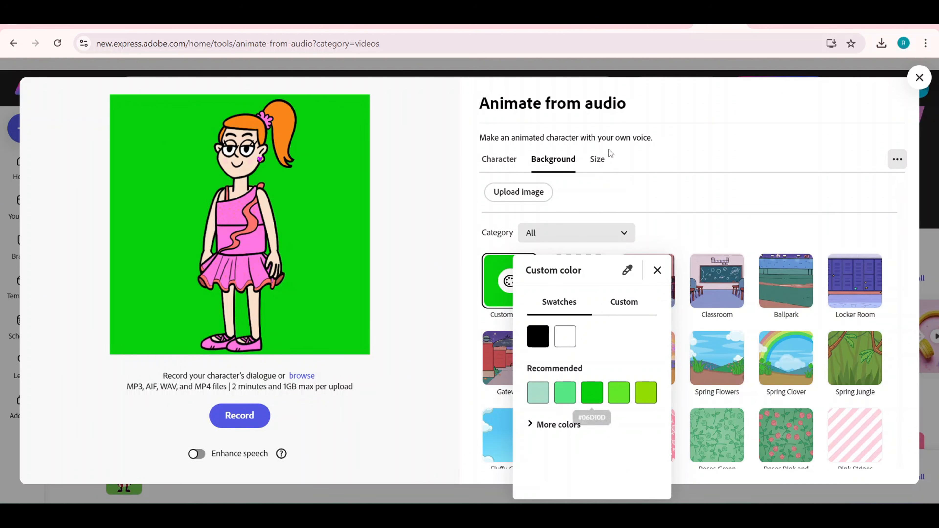
click(599, 159)
click(599, 159)
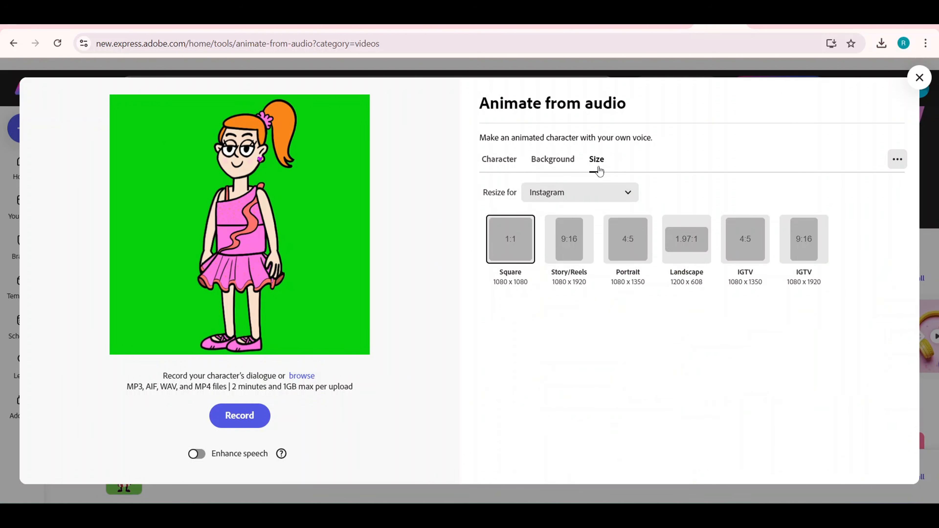
click(602, 202)
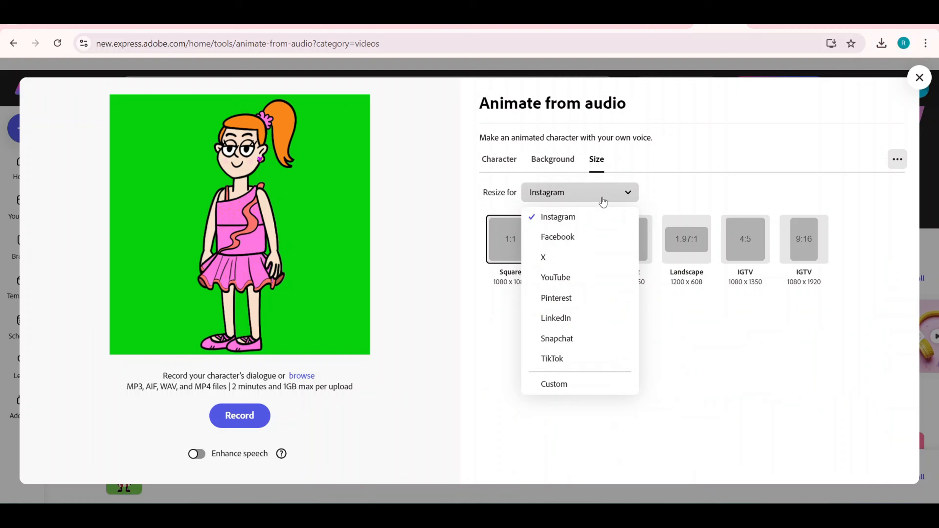
click(584, 286)
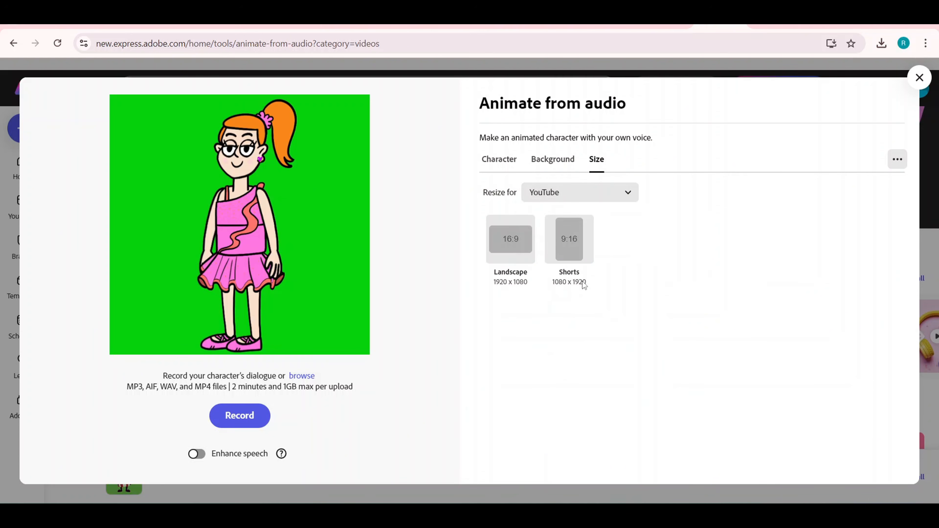
click(529, 258)
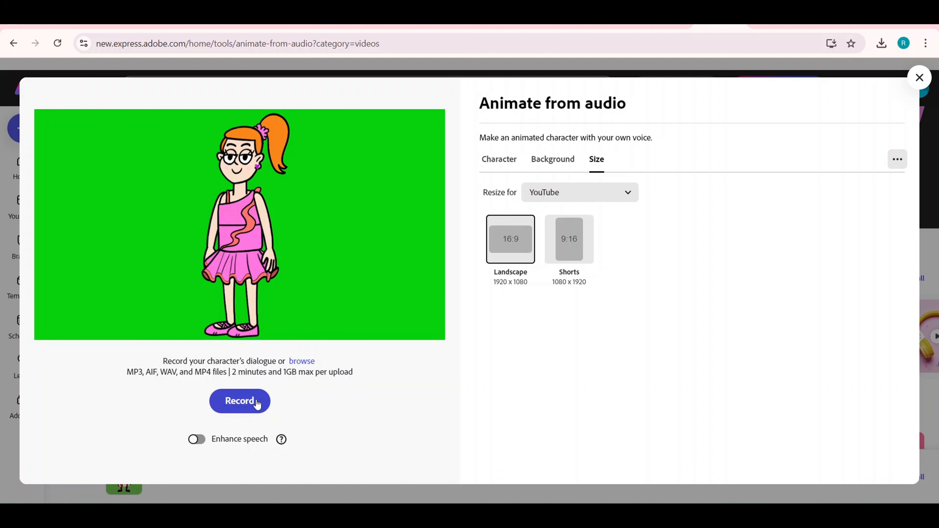
Add the ElevenLabs_begin audio from the amma folder as Rown's dialogue and download the resulting MP4
click(301, 362)
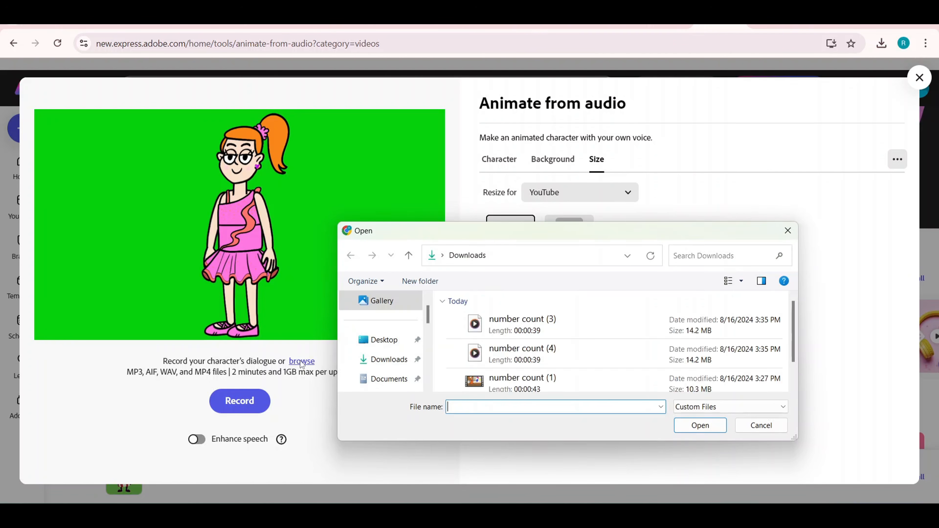
click(494, 341)
double_click(494, 338)
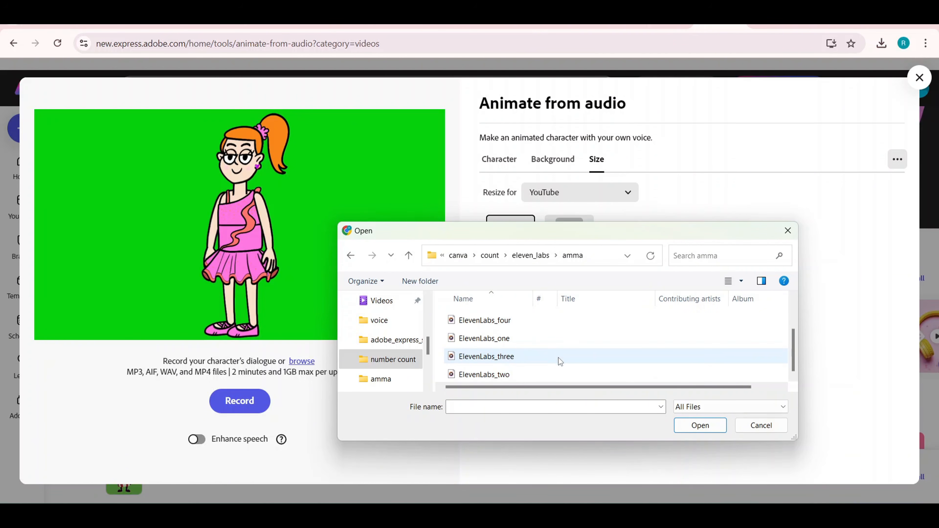
scroll(559, 357, up, 1)
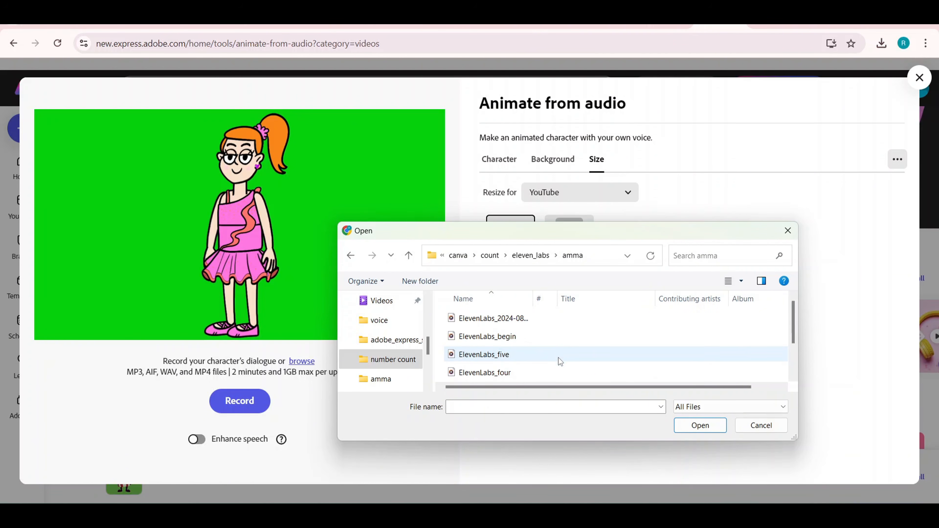
click(515, 341)
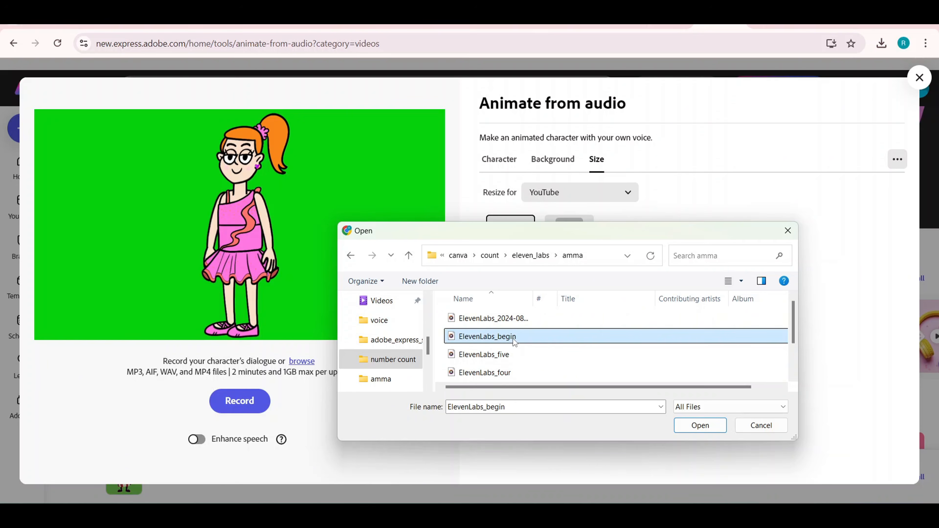
click(693, 427)
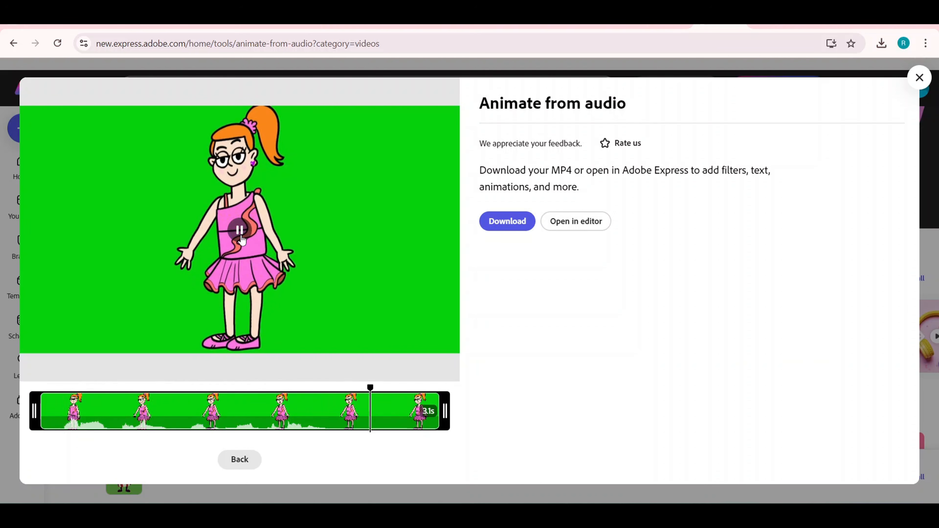
click(507, 222)
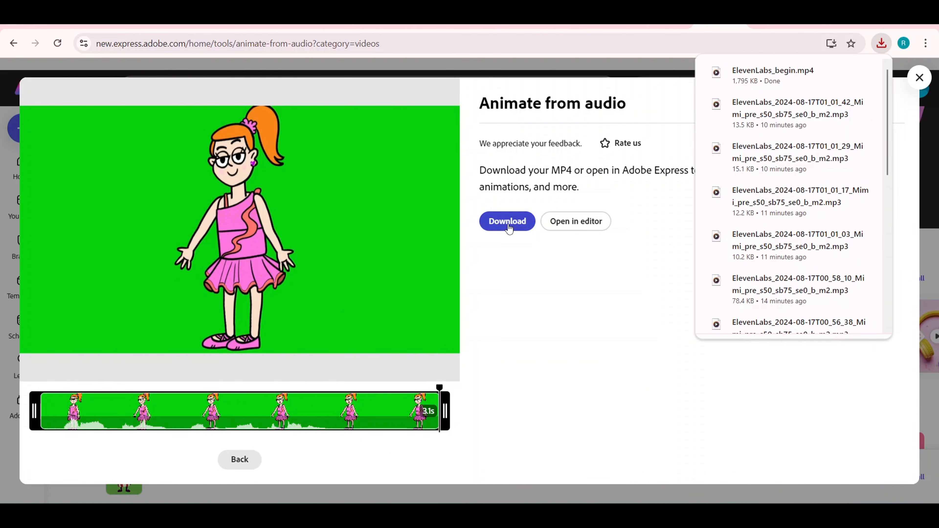
Return to the character setup and replace Rown's dialogue audio with the ElevenLabs_four file
click(242, 465)
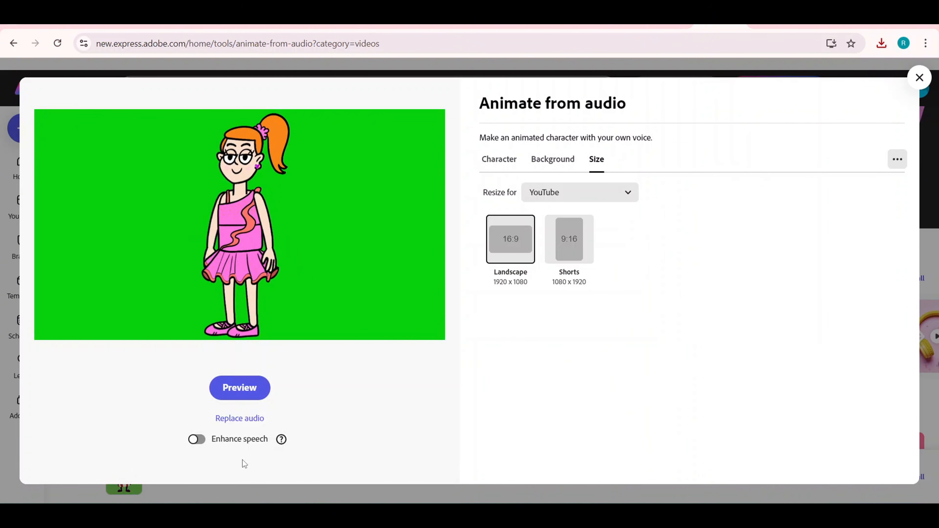
click(250, 421)
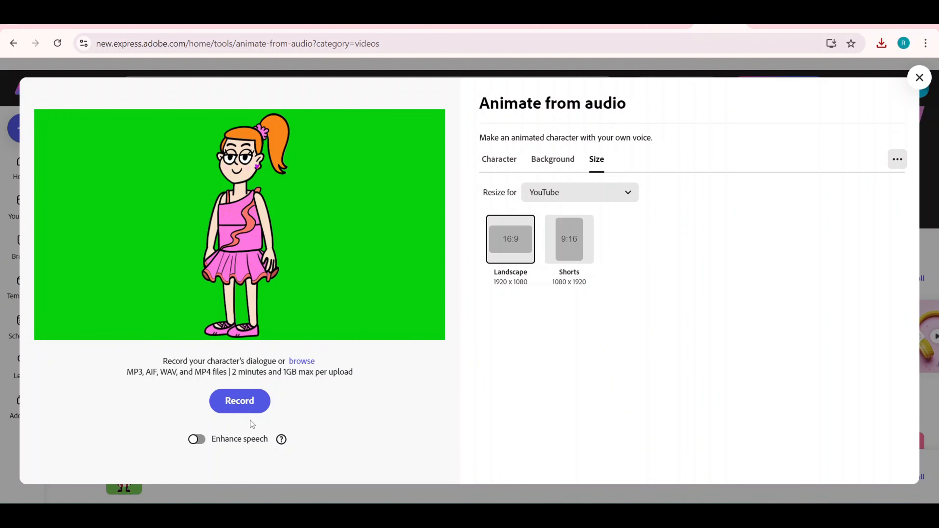
click(297, 364)
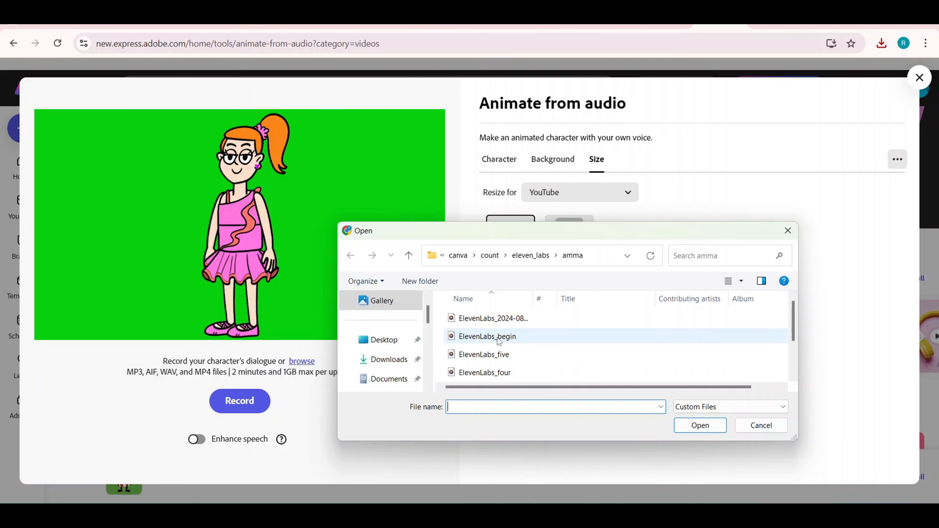
click(485, 373)
click(700, 425)
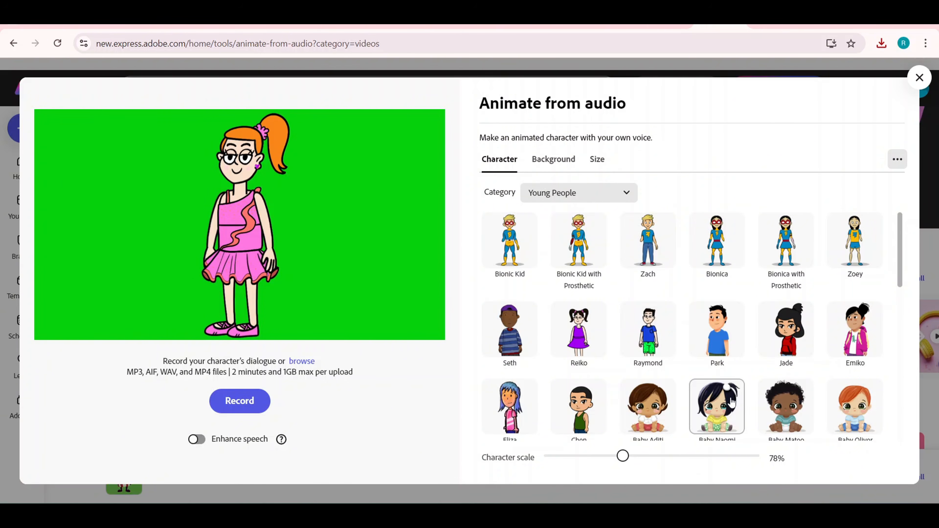
Change the character to the Truffles bunny from the Animals category and enlarge it to 104% scale
click(574, 203)
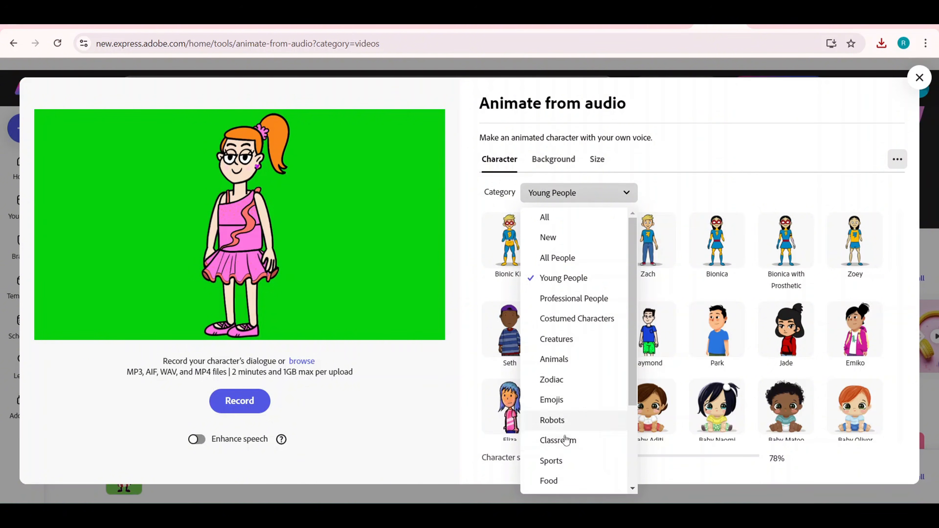
click(564, 358)
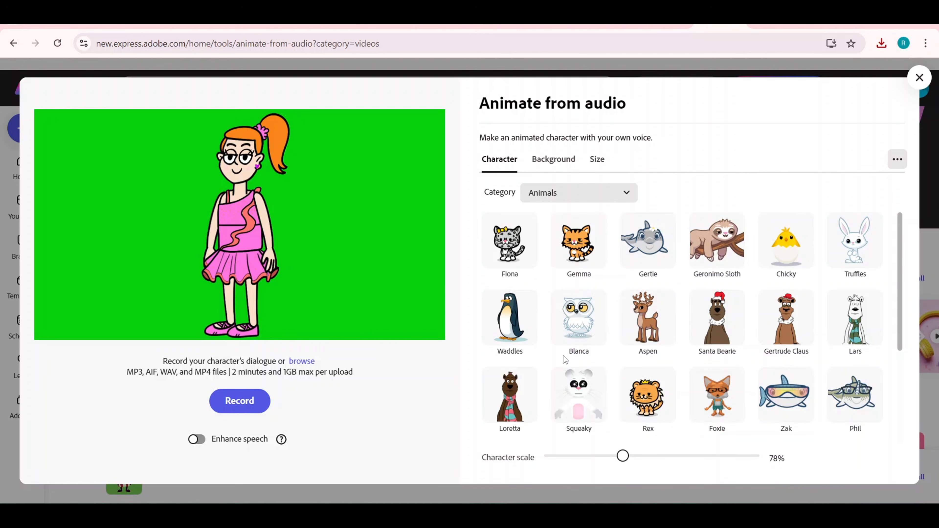
scroll(564, 356, down, 4)
scroll(737, 431, up, 4)
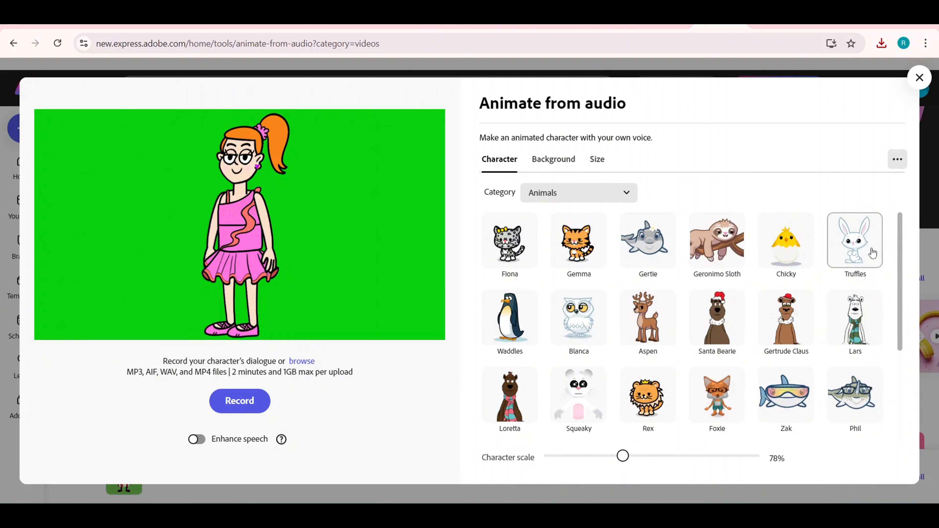
click(871, 252)
drag(289, 276, 316, 342)
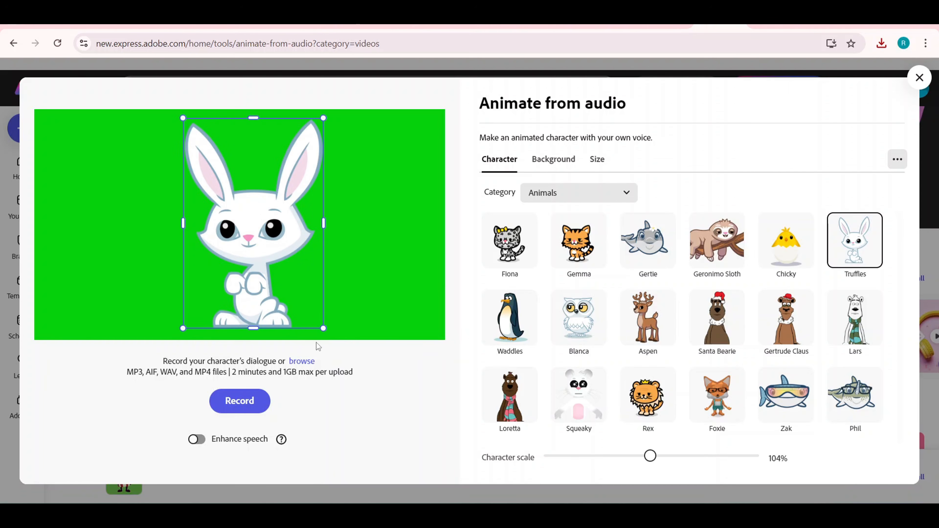
Animate the bunny with the ElevenLabs 00_45_12 Little Aerisita audio from the bunny folder and download the MP4
click(304, 365)
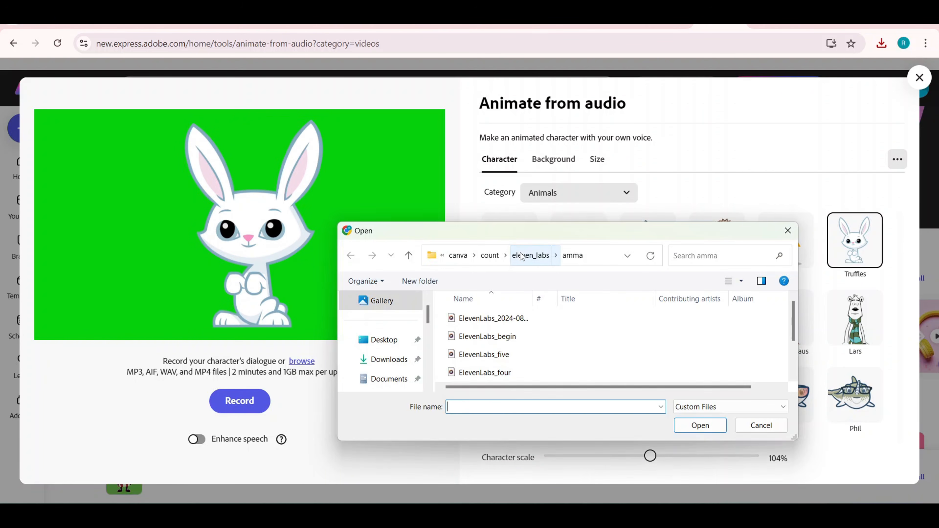
click(522, 257)
click(538, 342)
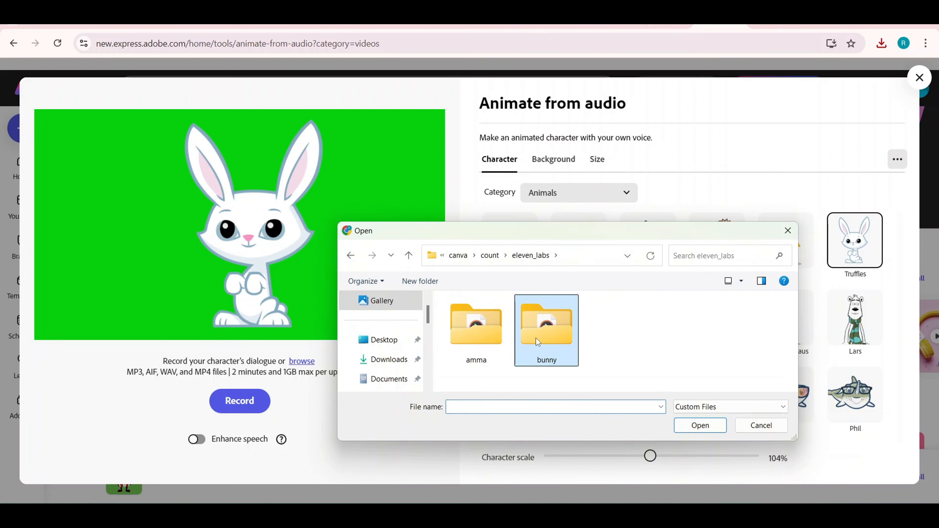
double_click(538, 342)
click(525, 319)
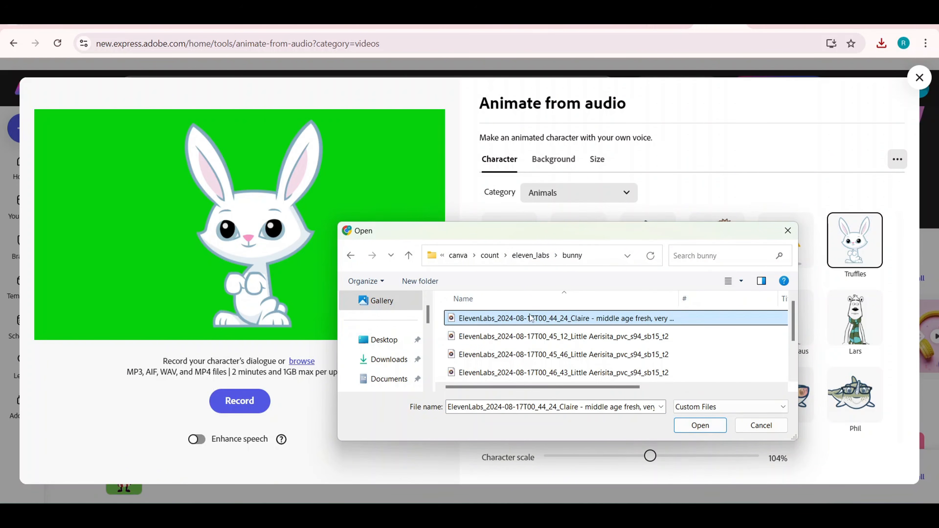
click(554, 337)
click(695, 430)
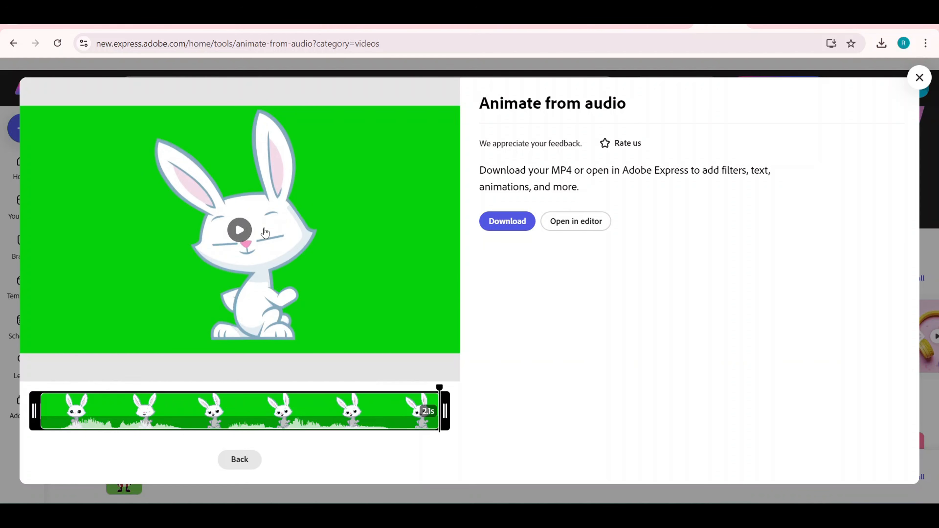
click(513, 225)
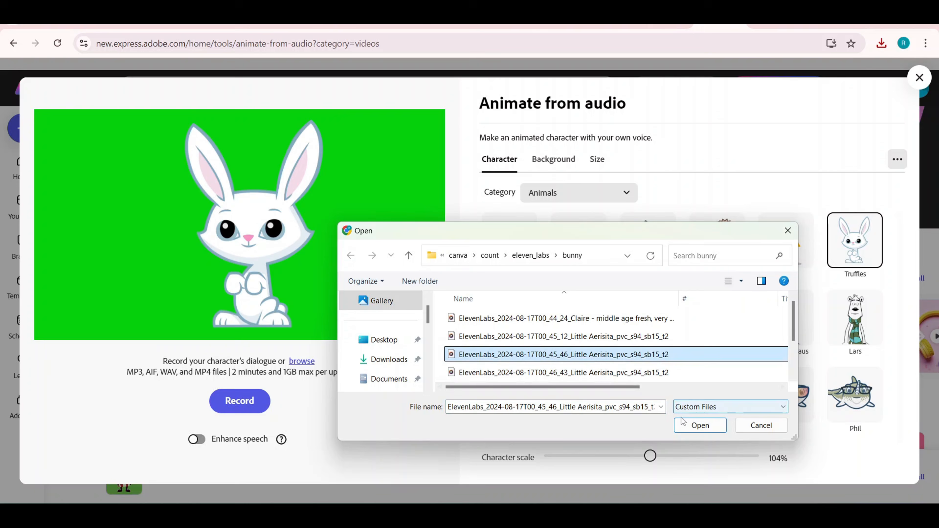
Load the ElevenLabs 00_45_46 Little Aerisita audio as the bunny's dialogue
click(695, 431)
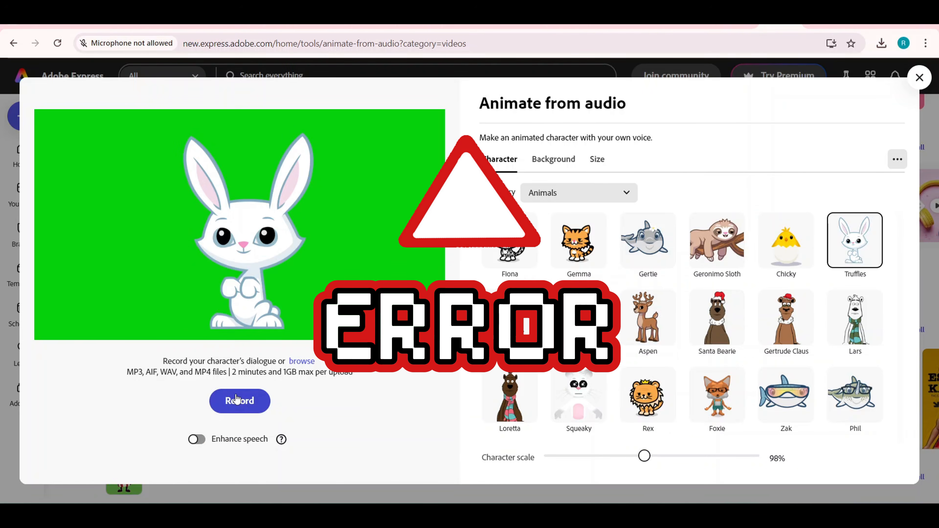
Allow microphone access for the new.express.adobe.com site
click(84, 46)
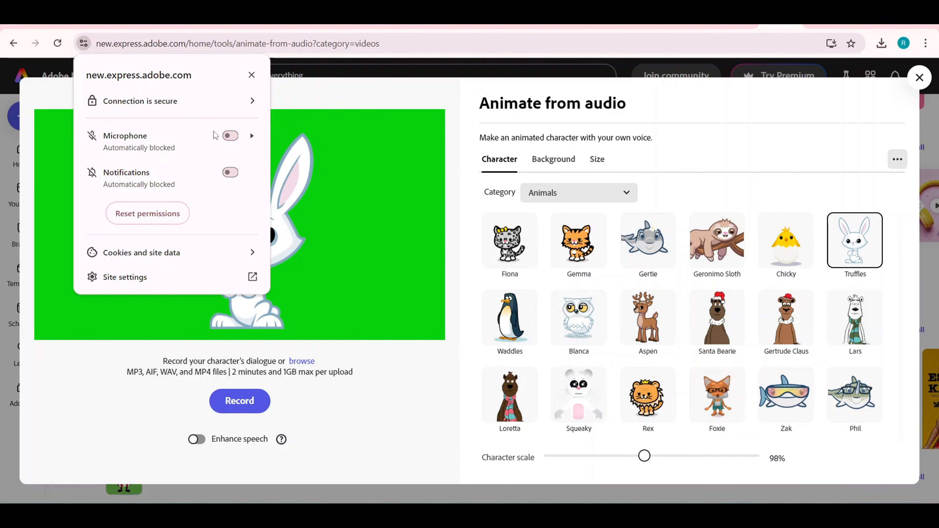
click(234, 142)
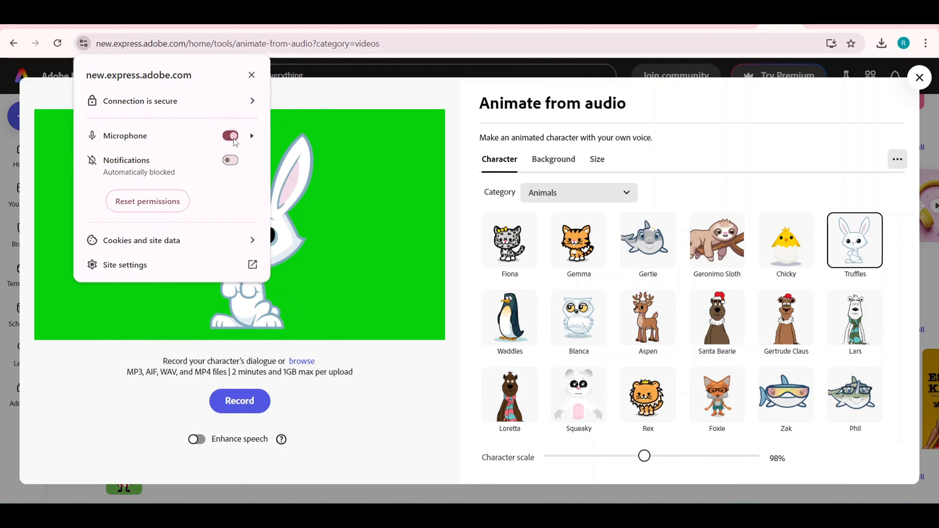
click(342, 402)
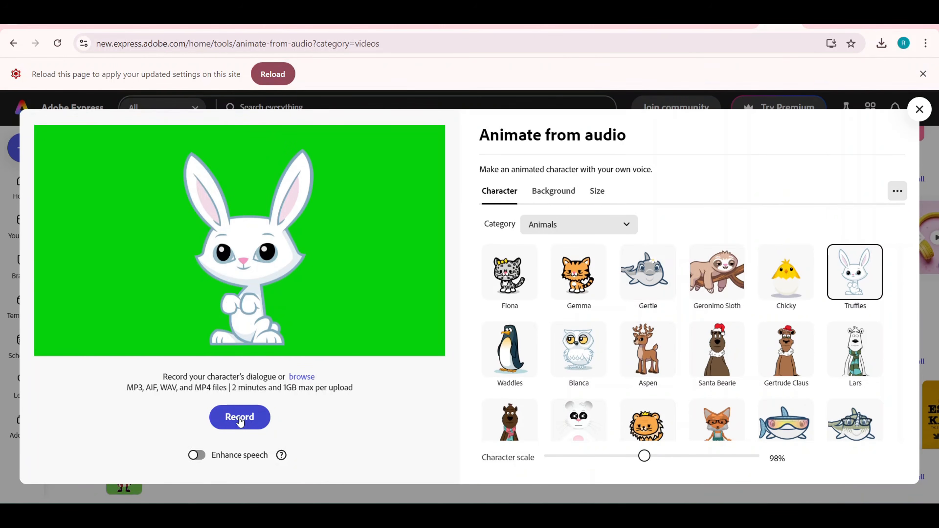
Record about 5 seconds of microphone dialogue for the bunny, preview the animation and download the MP4
click(241, 421)
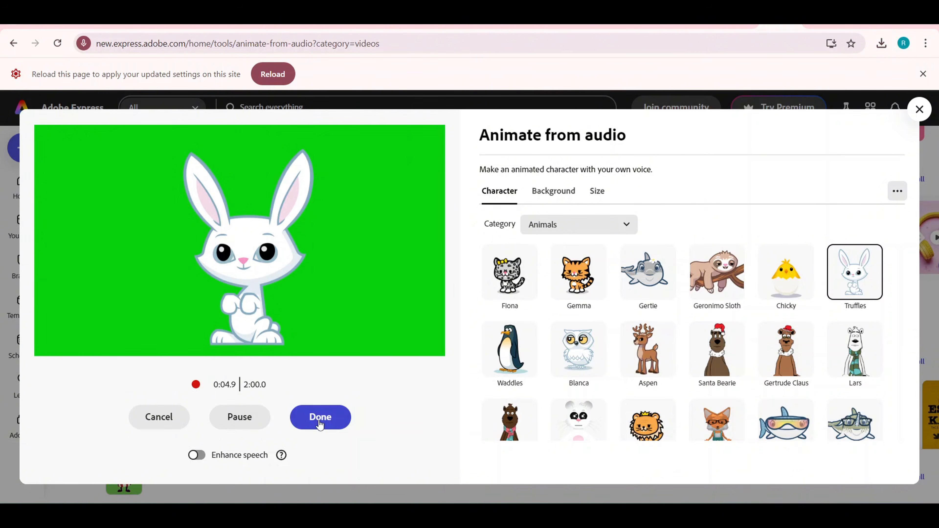
click(320, 417)
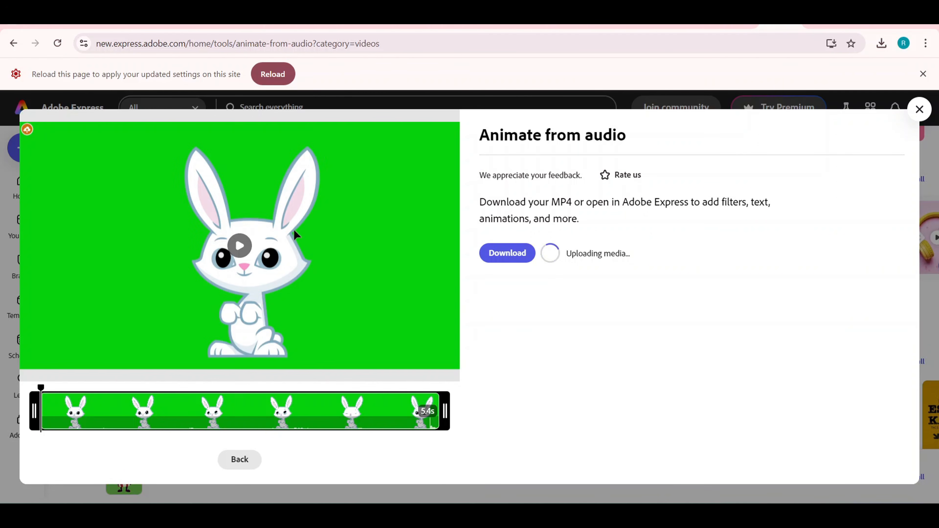
click(242, 251)
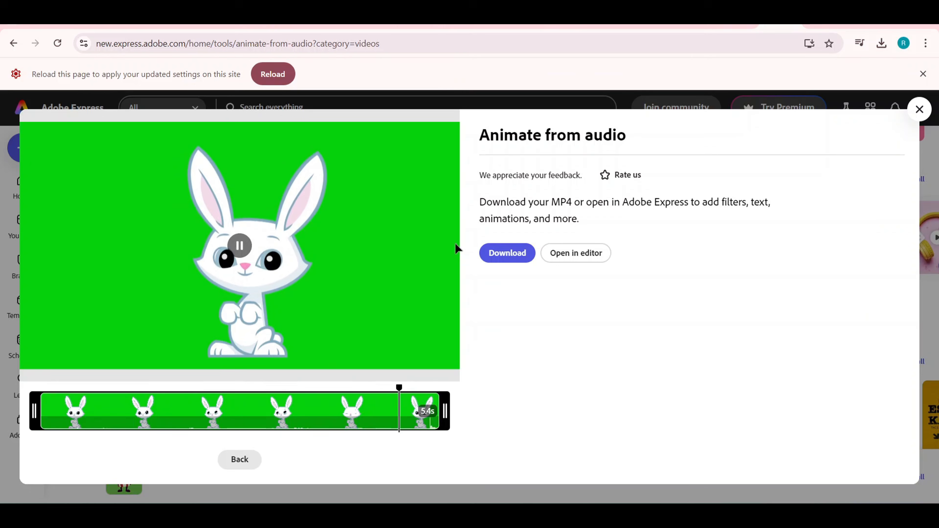
click(508, 255)
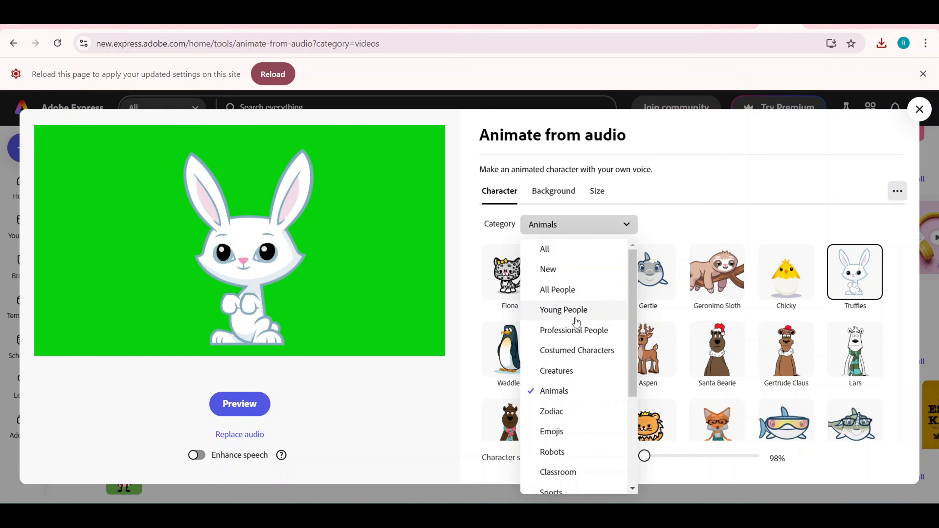
Change the character to Rown from the Young People category and fit her inside the frame at 73% scale
click(577, 315)
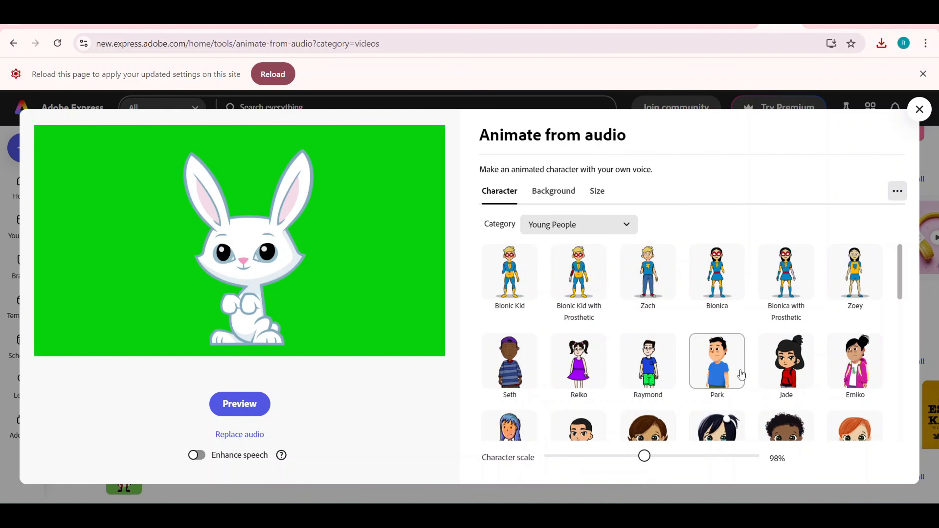
scroll(738, 374, down, 2)
scroll(738, 375, down, 5)
click(855, 364)
drag(644, 456, 601, 464)
drag(258, 296, 261, 254)
drag(294, 310, 311, 354)
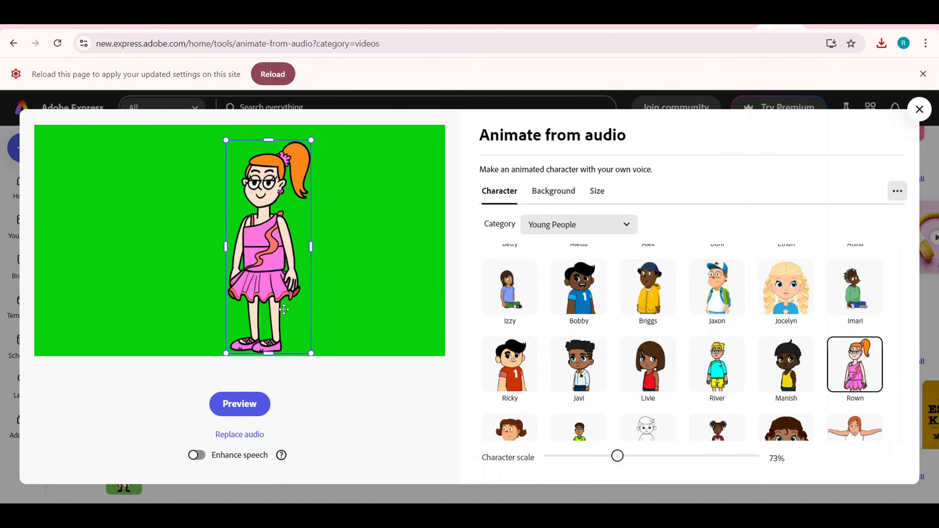
Replace the audio with a new microphone recording of about 4 seconds for Rown and download the MP4
click(253, 438)
click(246, 416)
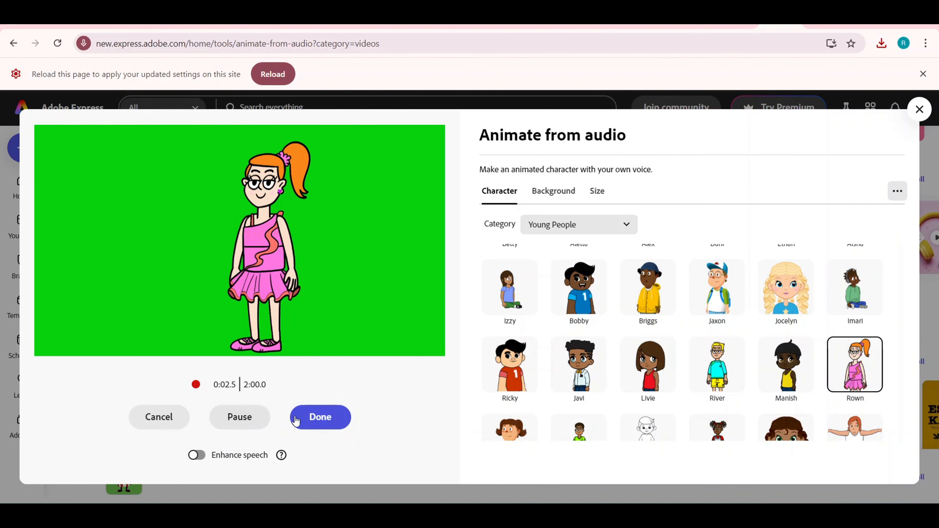
click(323, 417)
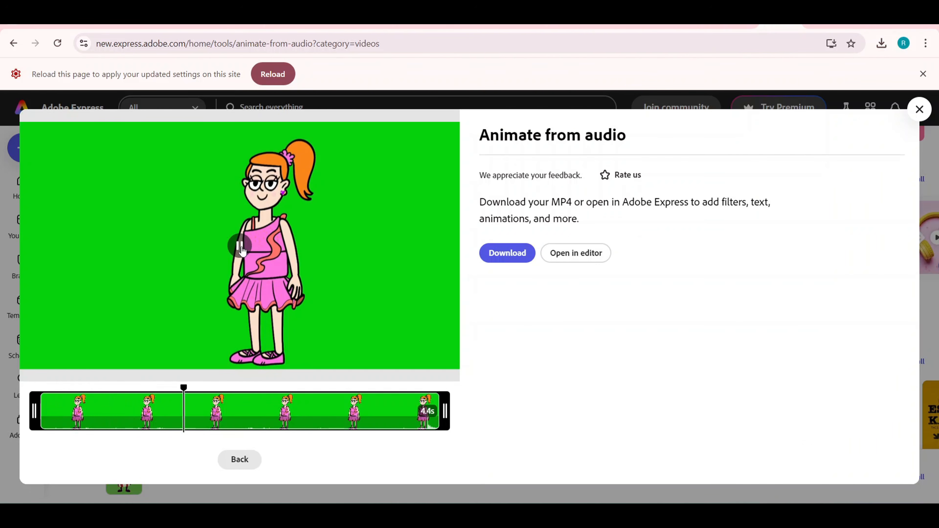
click(511, 258)
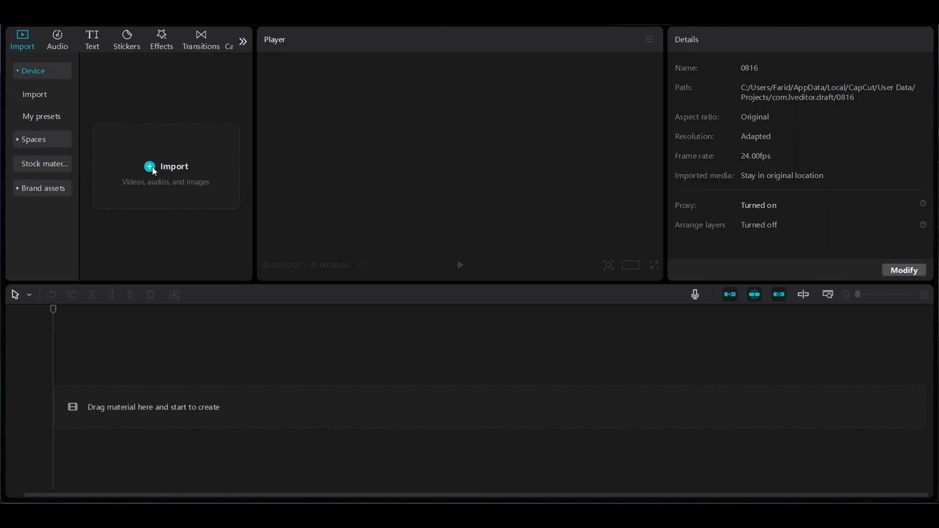
Switch to CapCut, start a media import and browse to the canva folder
click(153, 168)
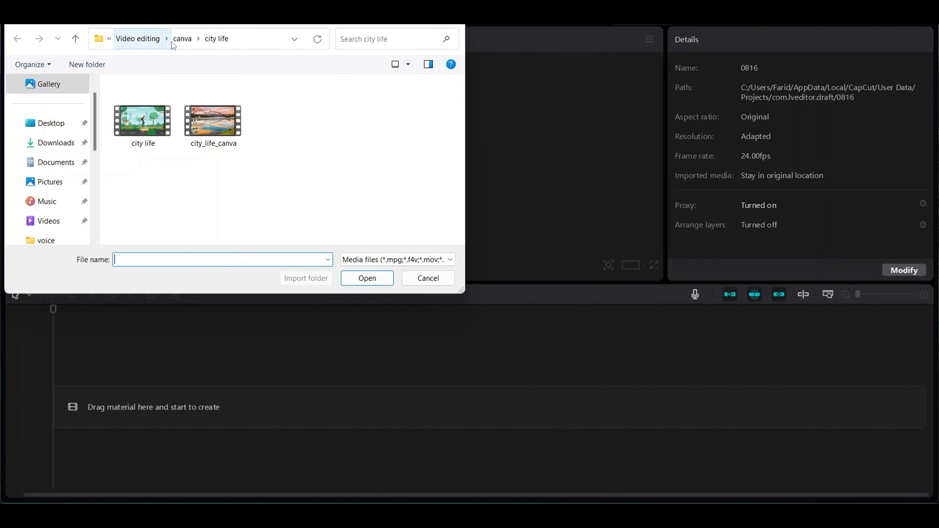
click(182, 39)
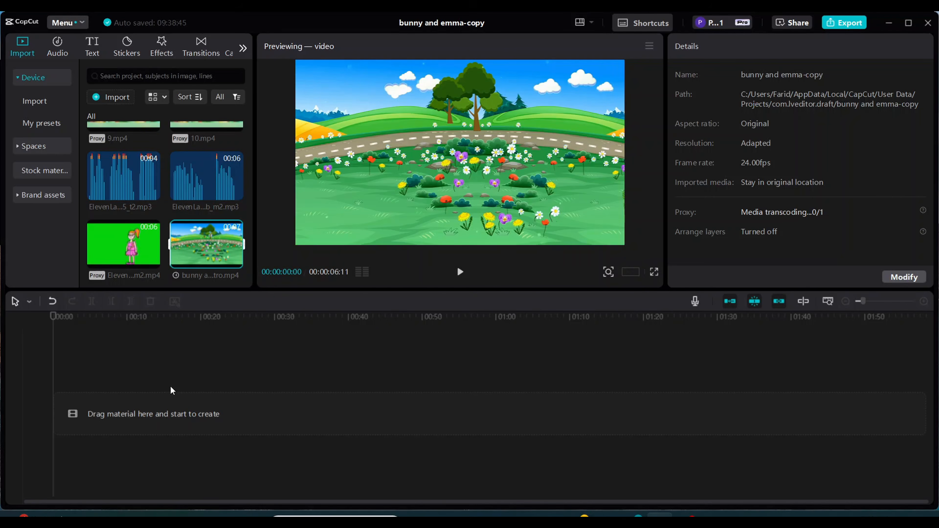
Add bunny and emma-intro.mp4 and the ElevenLabs Claire voice-over to the start of the timeline and play them together
click(236, 262)
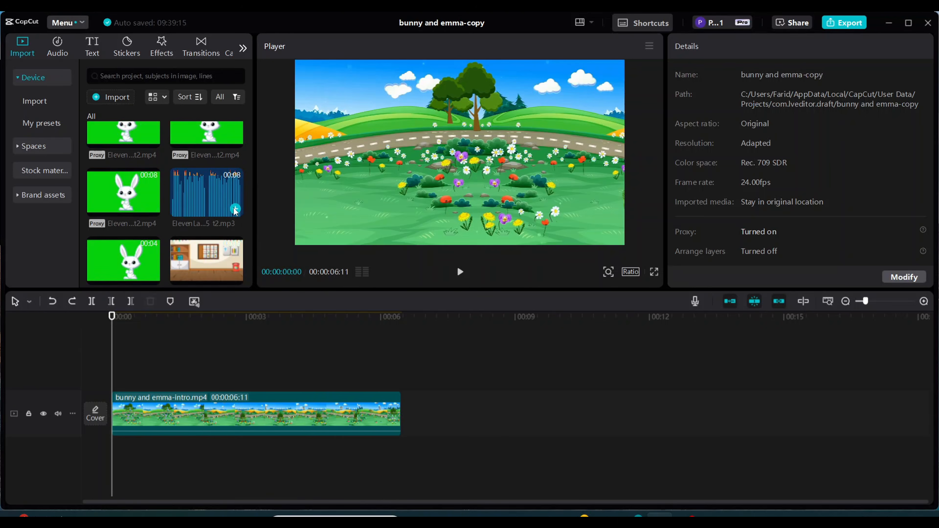
click(236, 211)
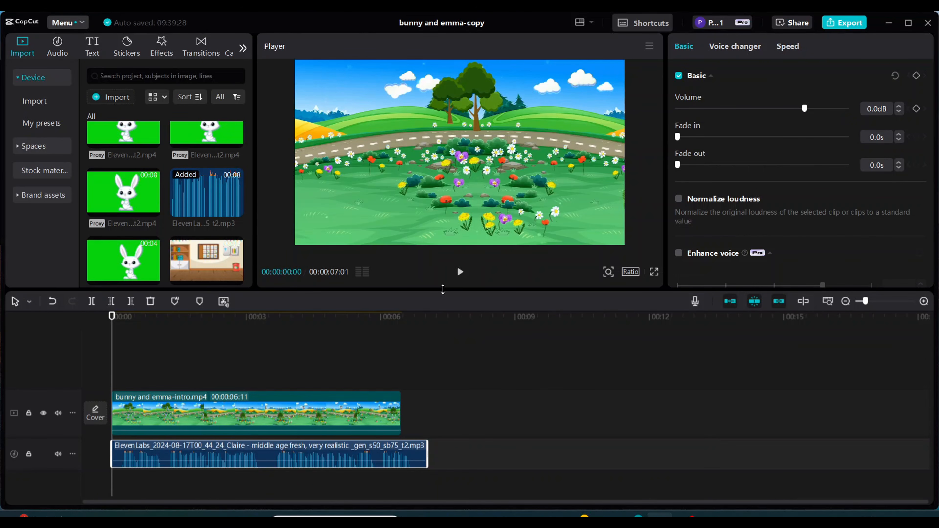
click(461, 273)
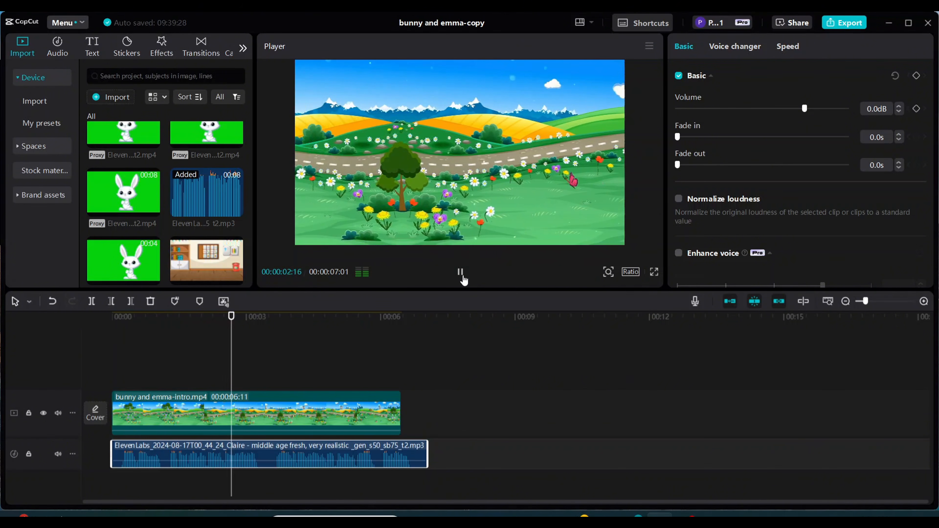
click(462, 276)
Slow the bunny and emma-intro.mp4 clip to 0.6x speed
click(351, 407)
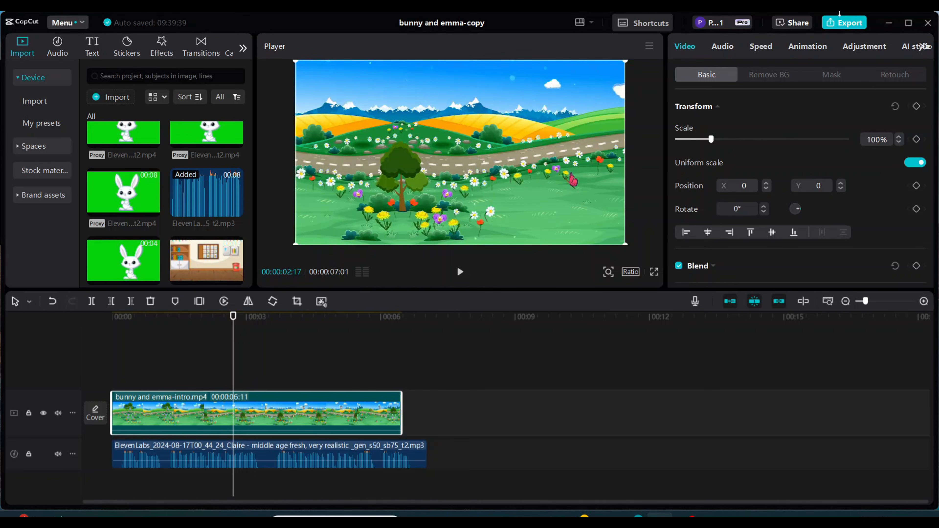
click(762, 49)
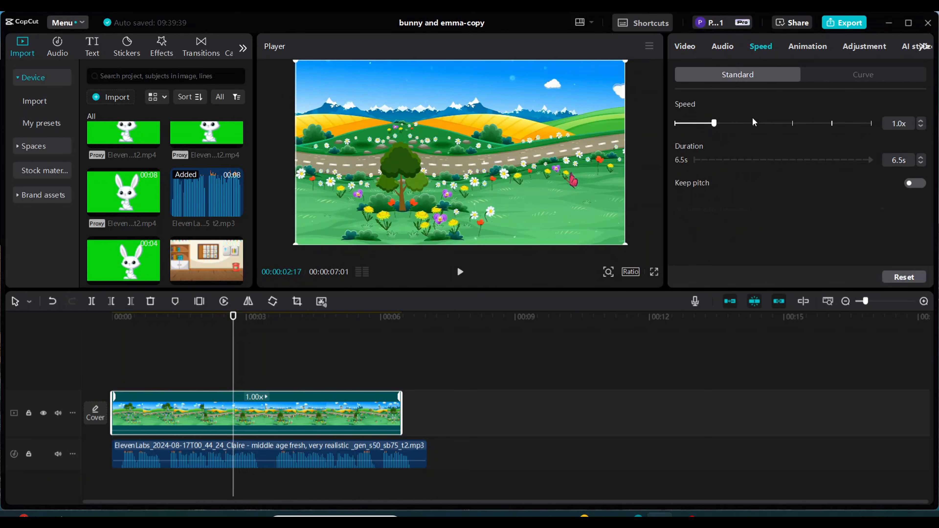
drag(701, 127, 698, 126)
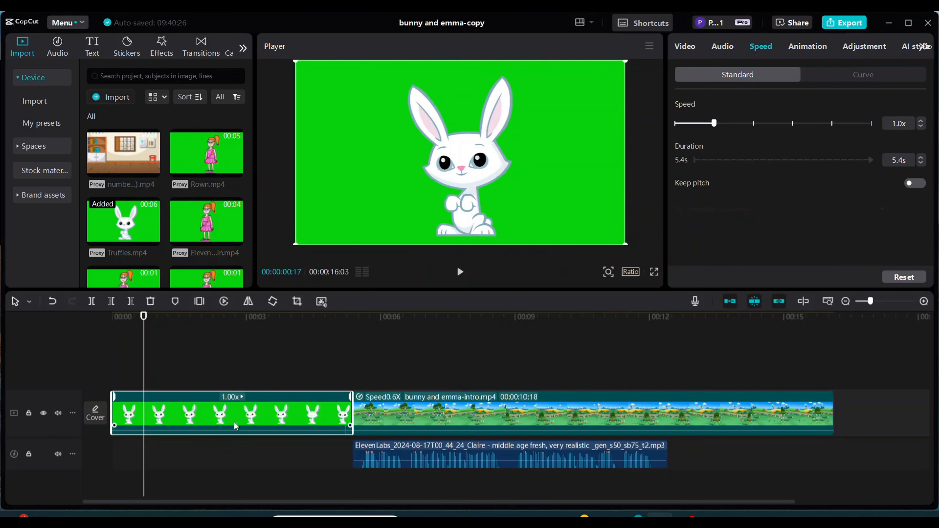
Place the Truffles.mp4 and Rown.mp4 clips on separate tracks above the intro clip, starting at 00:00:00:17
drag(232, 421, 266, 380)
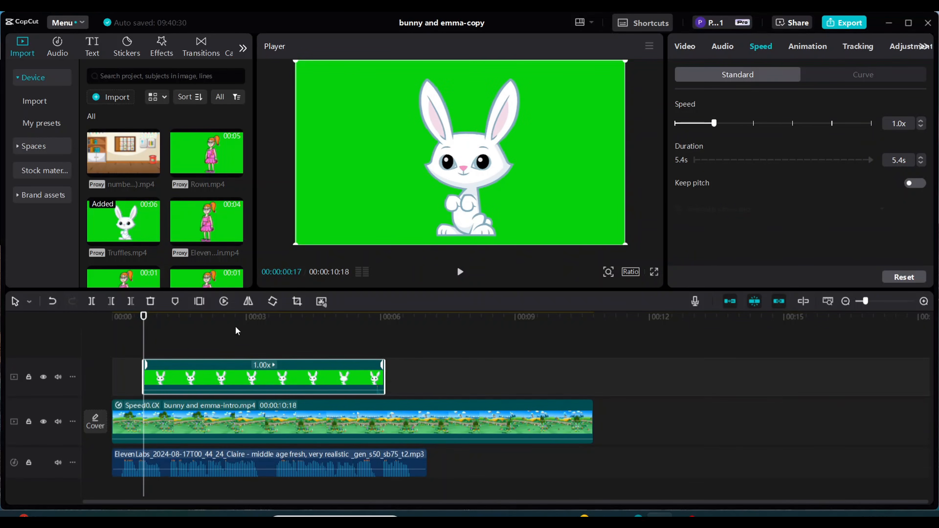
click(235, 171)
drag(167, 422, 166, 353)
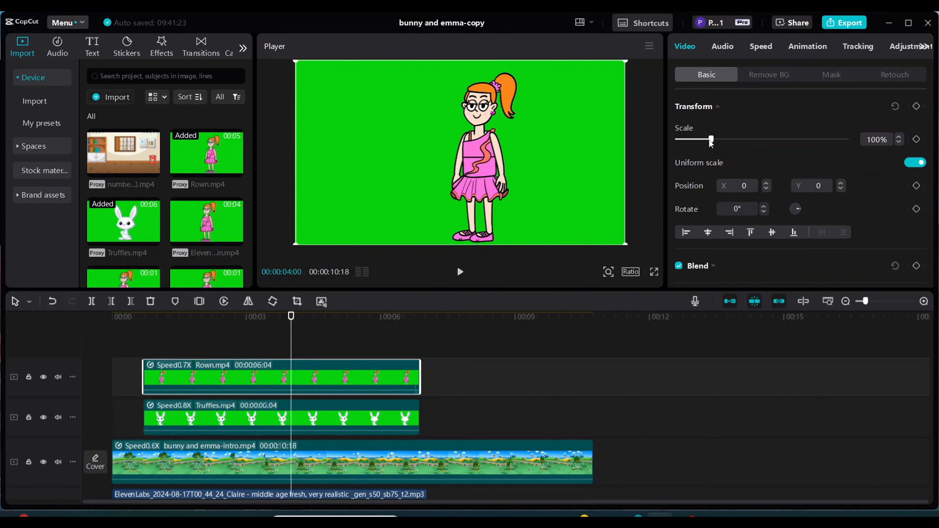
Scale the Rown clip to 42% and the Truffles clip to 55%, placing them in the scene's lower right and lower left respectively
drag(710, 141, 692, 140)
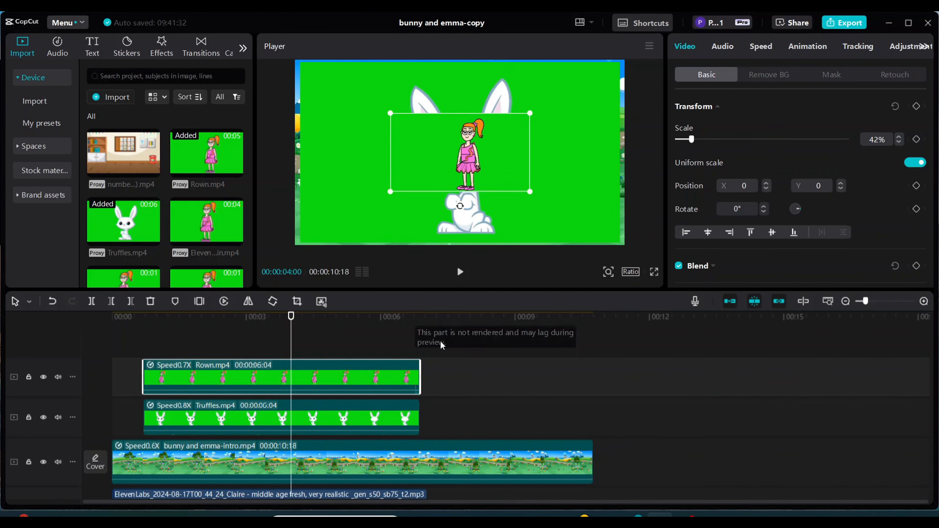
click(397, 415)
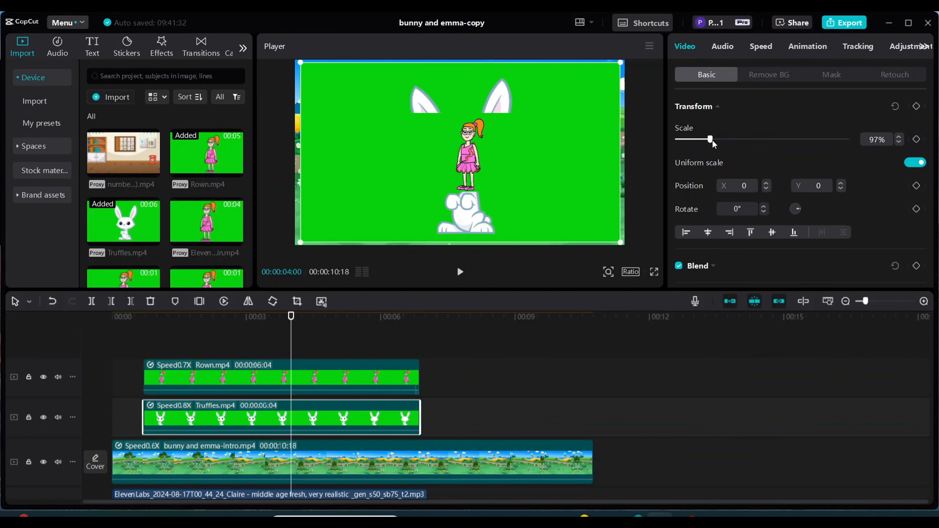
drag(710, 140, 696, 140)
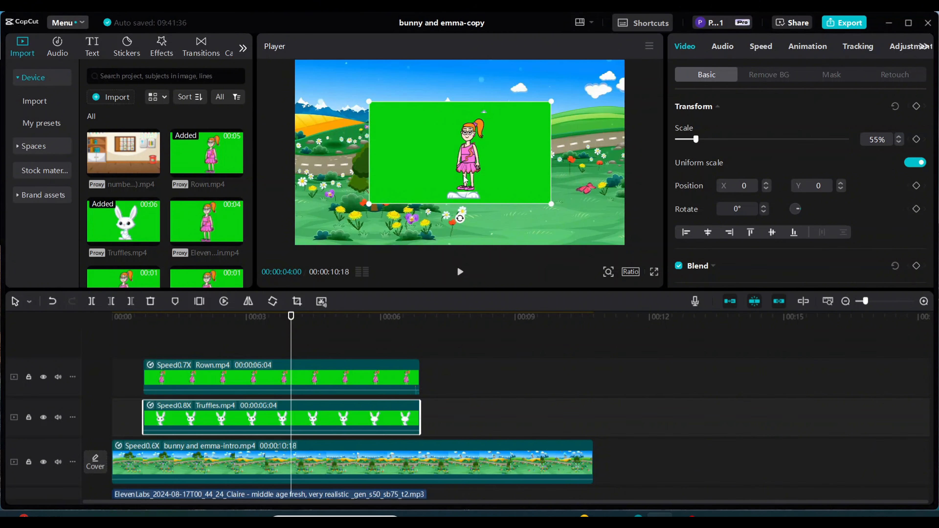
drag(465, 179, 391, 211)
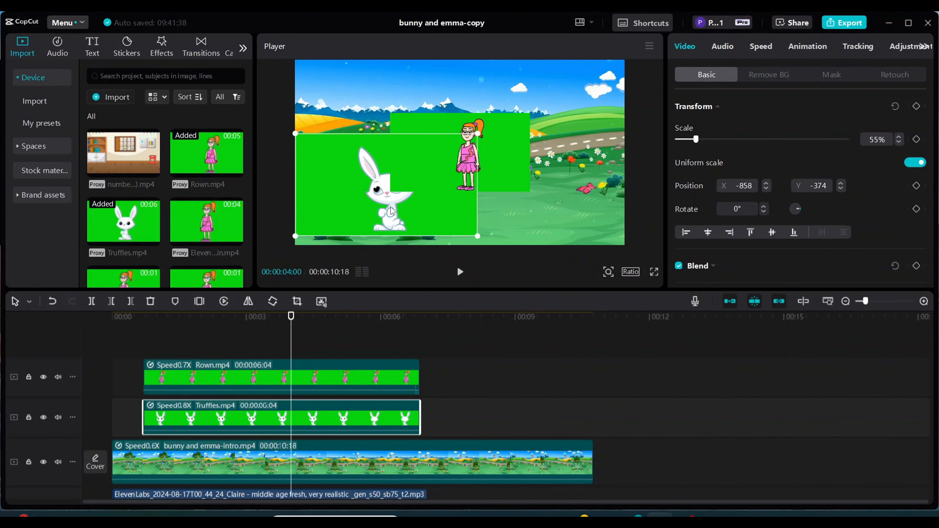
drag(513, 157, 600, 192)
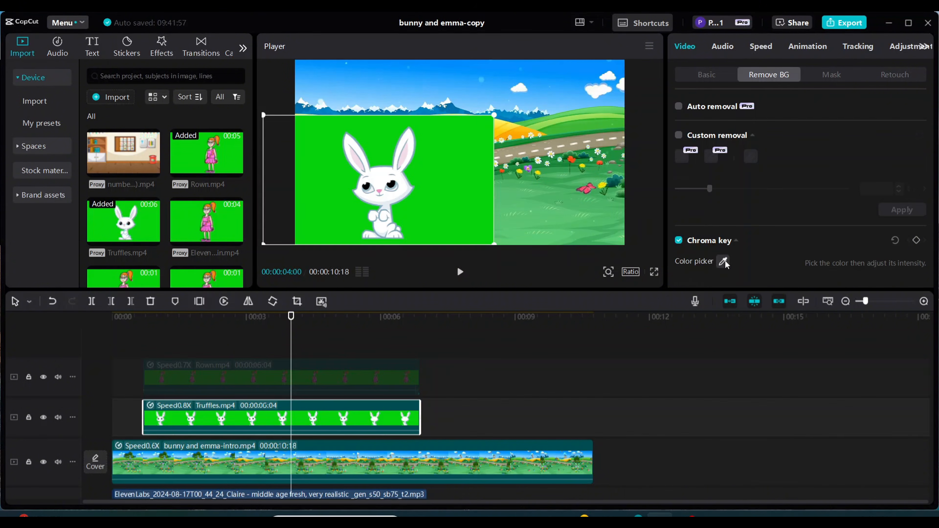
Remove the green backgrounds of the Truffles.mp4 and Rown.mp4 clips with Chroma key, sampling the green of each clip
click(724, 262)
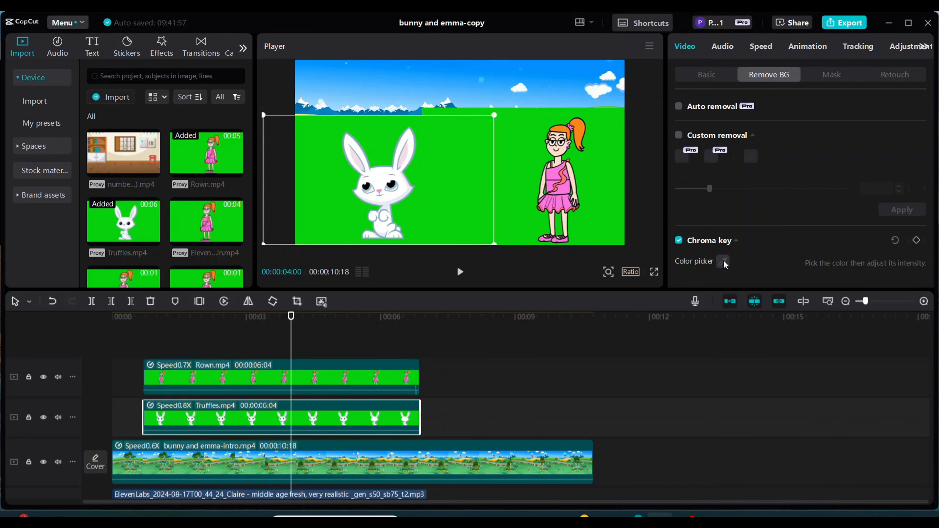
click(724, 262)
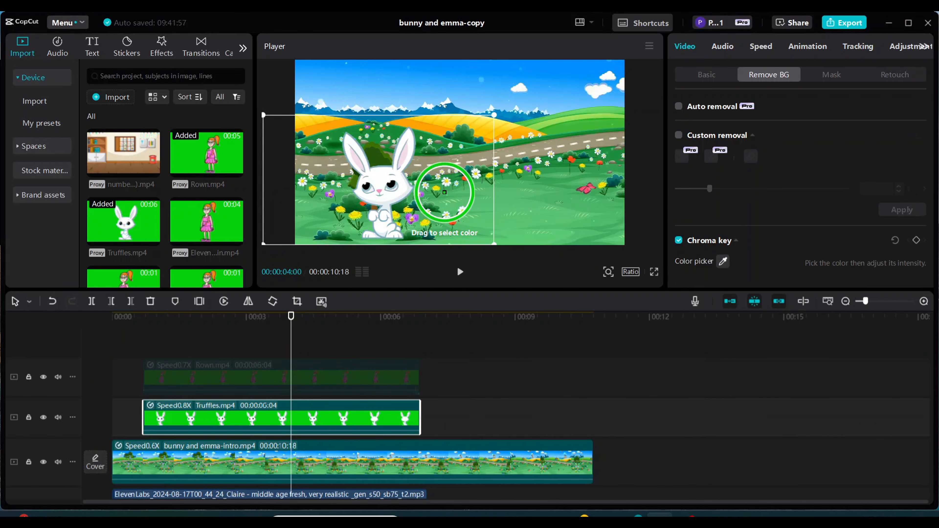
click(444, 193)
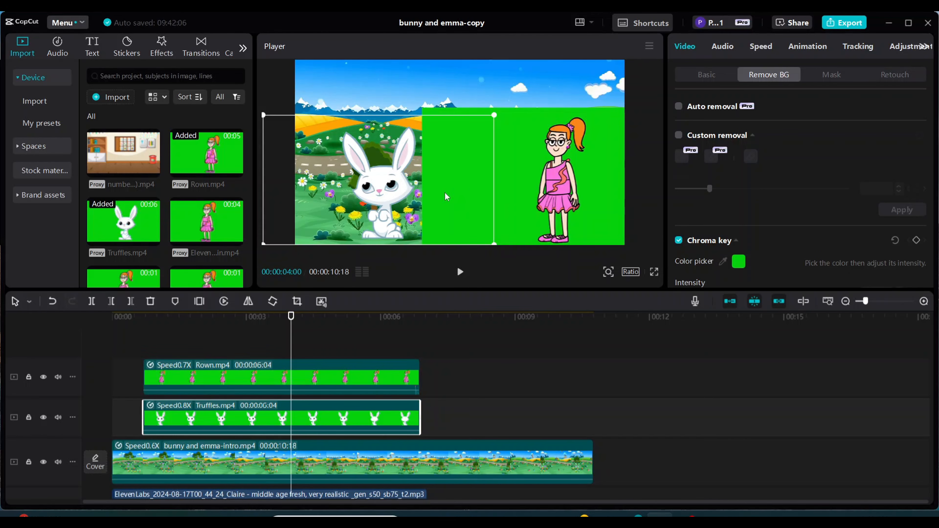
click(316, 383)
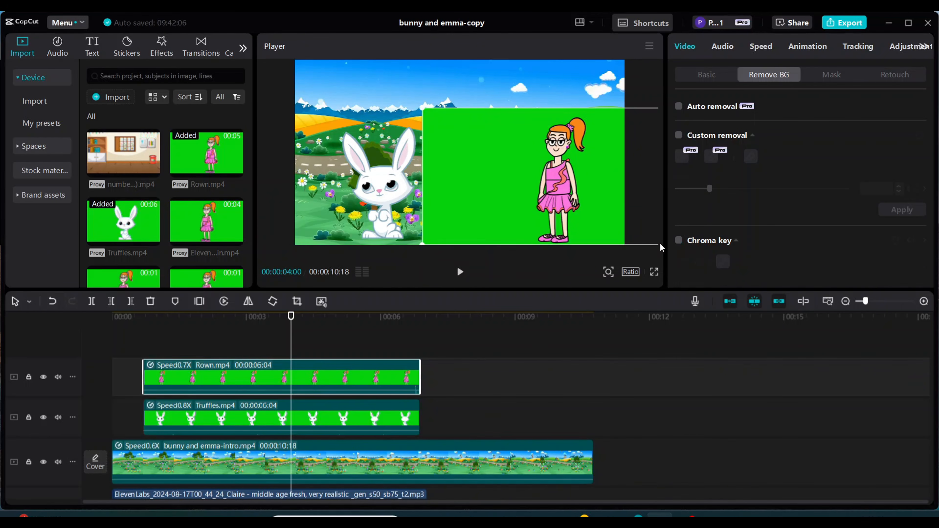
click(680, 243)
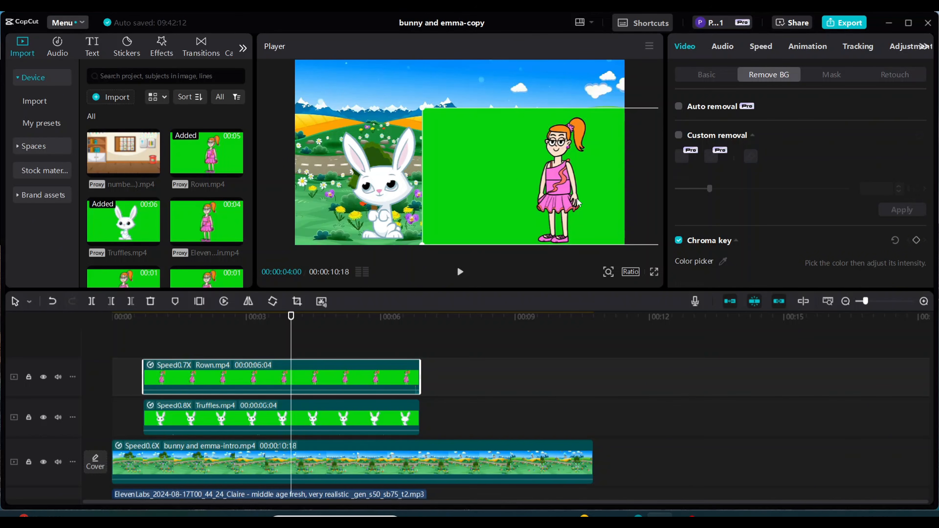
click(724, 261)
click(500, 181)
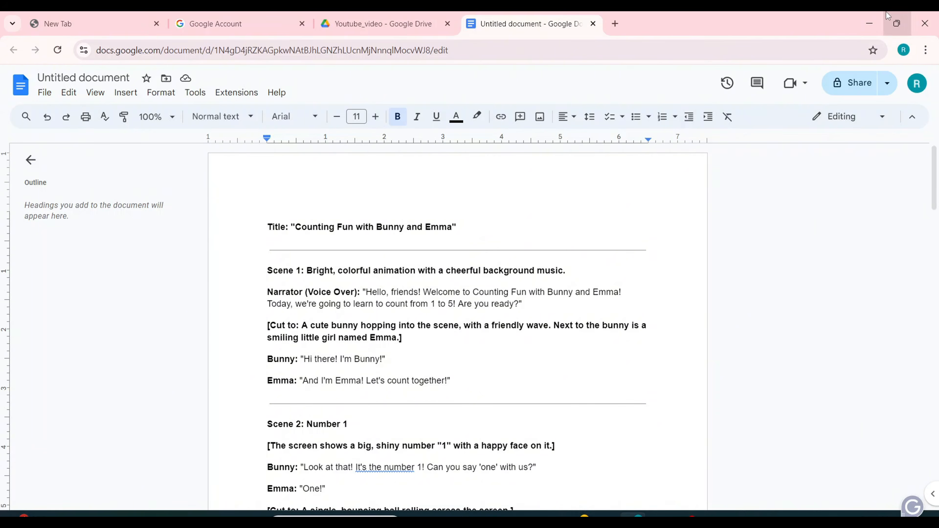
Switch back to CapCut, place the ElevenLabs bunny clip directly after the Truffles.mp4 clip, and play it
click(873, 26)
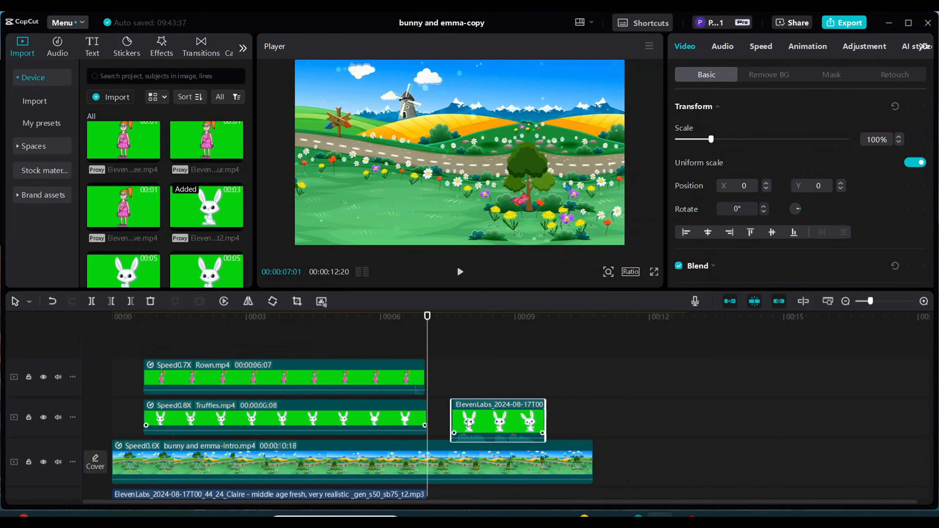
drag(469, 424, 445, 424)
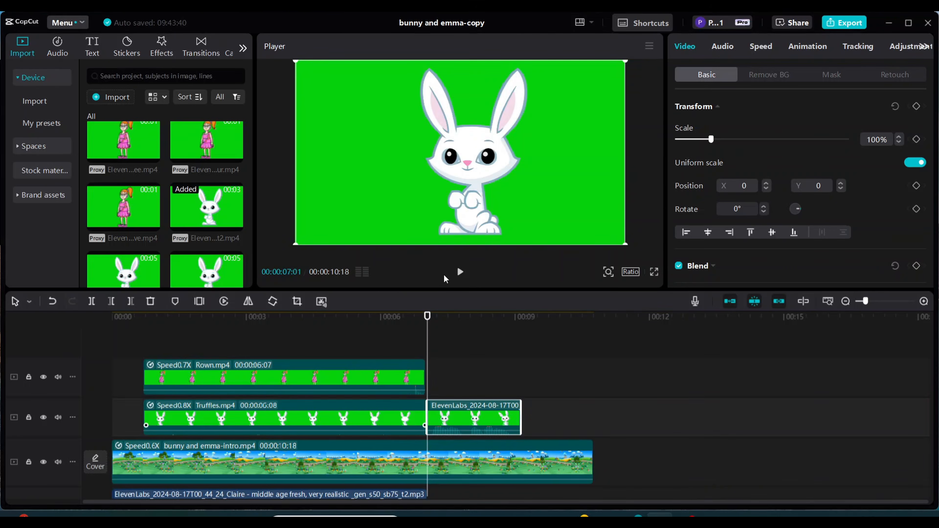
click(460, 273)
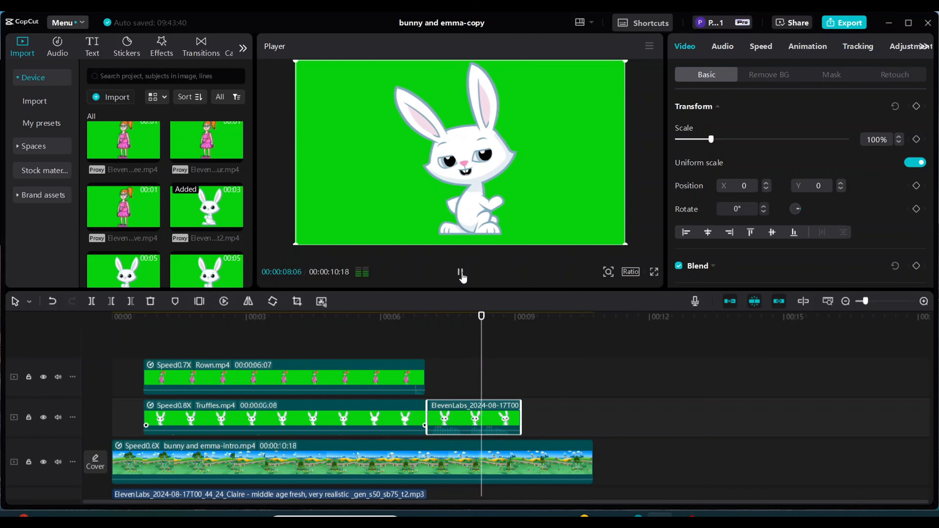
click(462, 274)
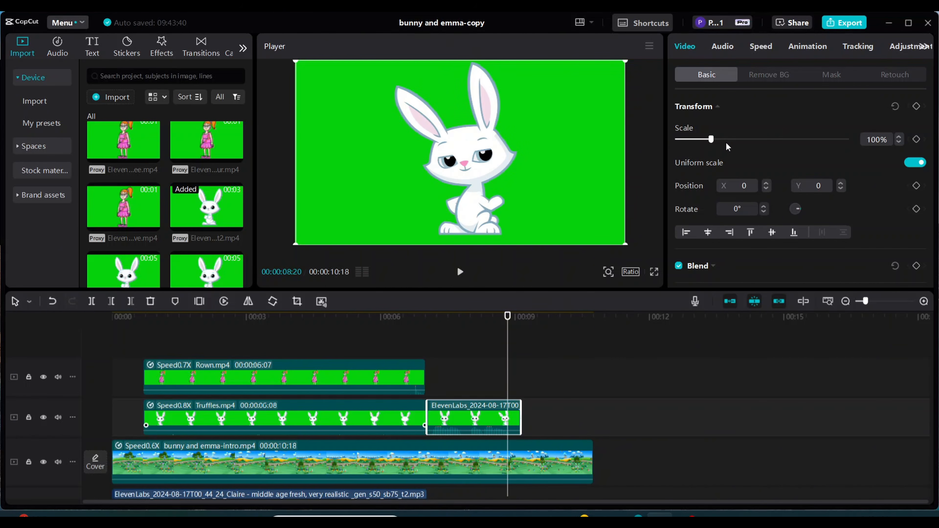
Scale the ElevenLabs bunny clip to 64% and move it to the scene's lower left, about X -961, Y -431
drag(712, 144, 701, 148)
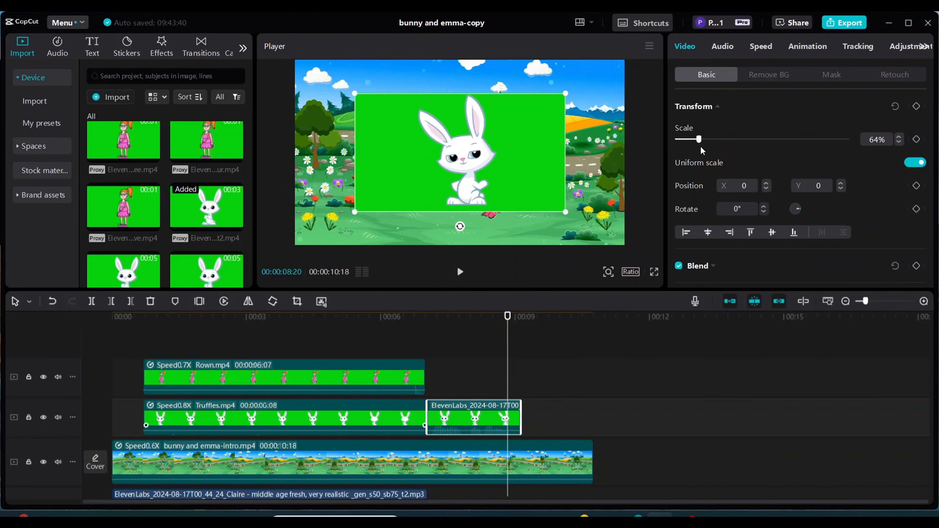
drag(473, 180, 393, 214)
drag(394, 214, 389, 217)
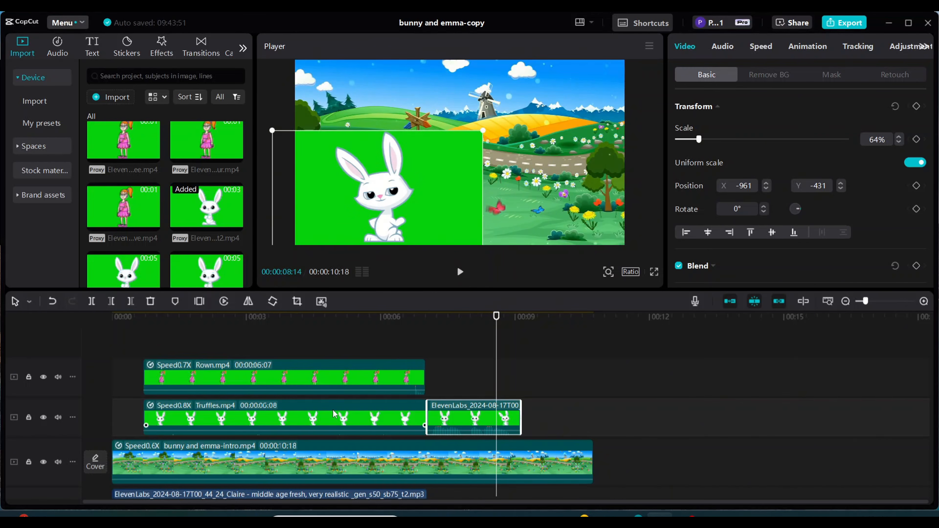
Duplicate the Rown.mp4 clip directly after the original and trim the copy to end with the ElevenLabs bunny clip
click(327, 382)
right_click(328, 381)
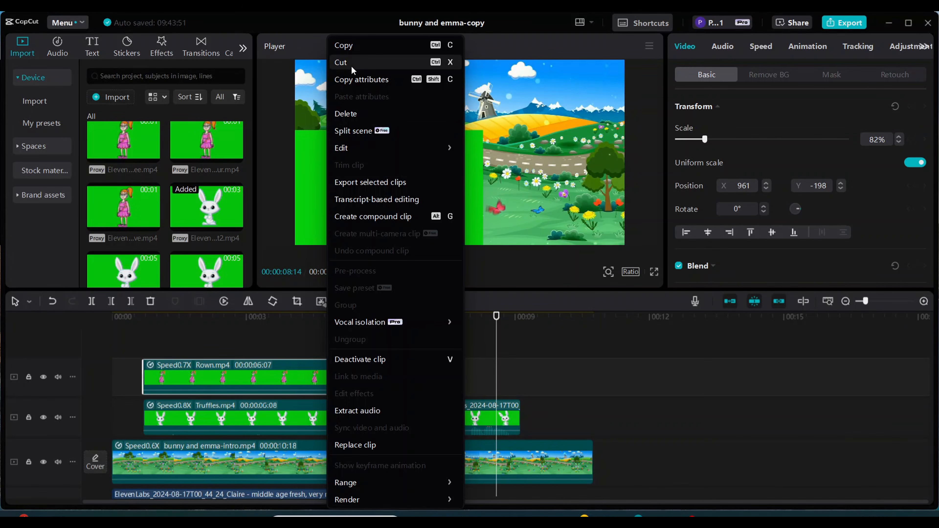
click(353, 45)
right_click(455, 371)
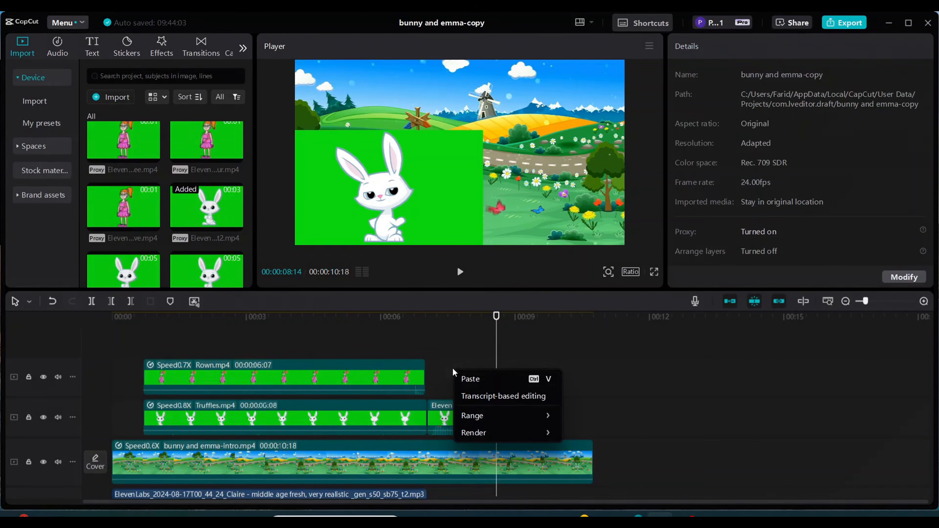
click(471, 379)
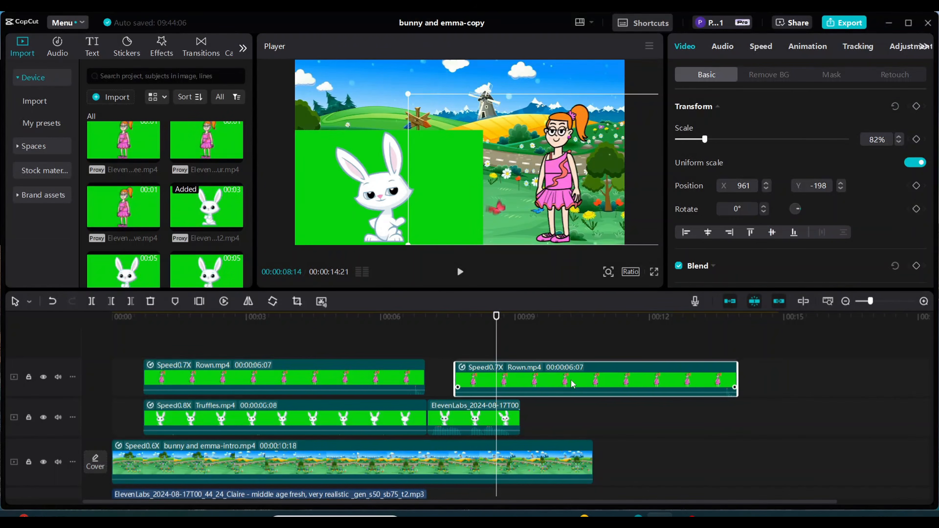
drag(573, 384, 552, 384)
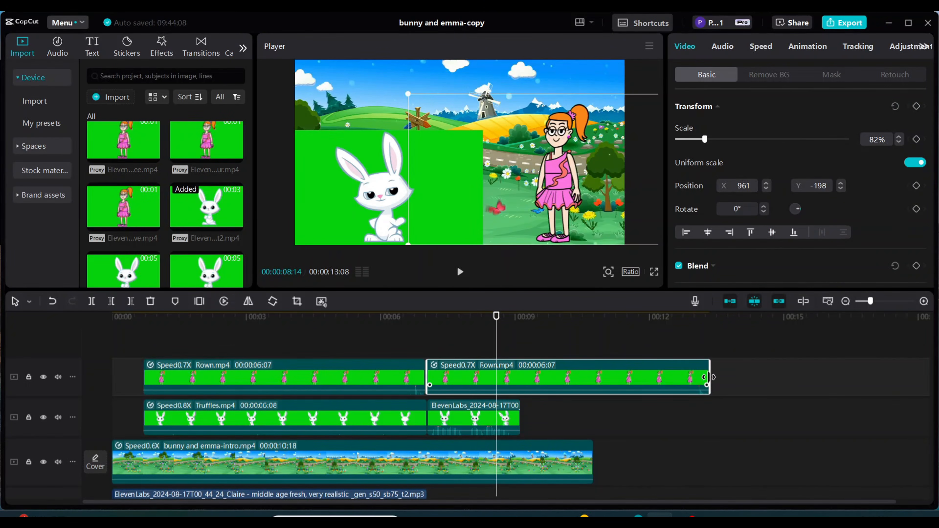
drag(709, 377, 516, 393)
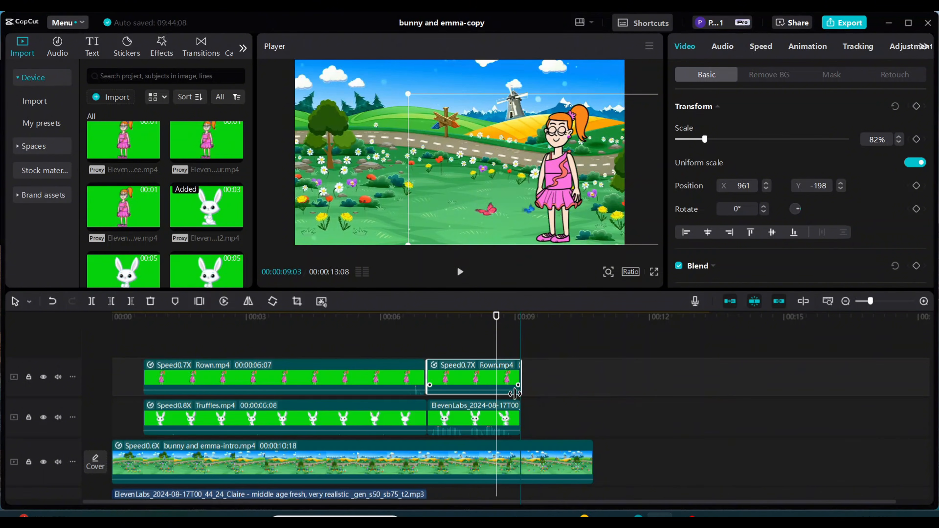
Raise the ElevenLabs bunny clip to about X -990, Y -271 and enlarge it until its lower edge meets the scene's bottom
click(504, 429)
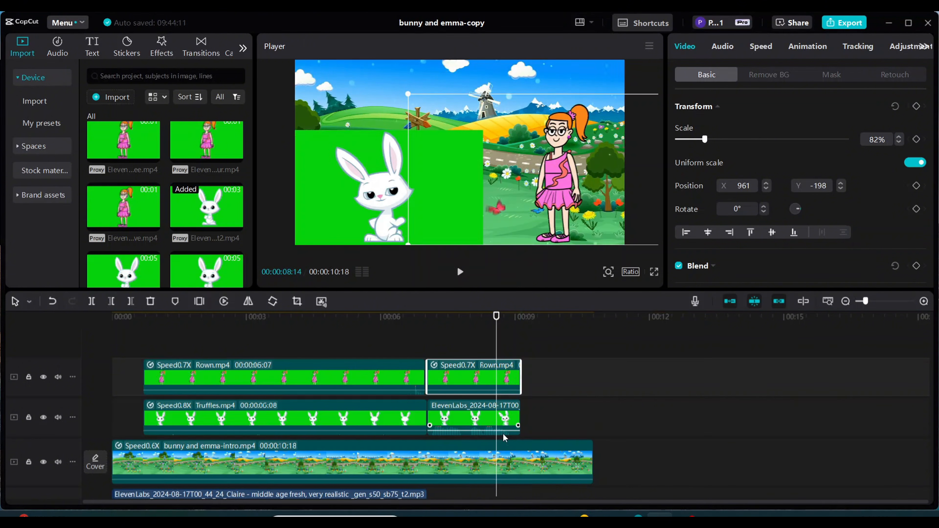
click(506, 422)
drag(390, 200, 387, 187)
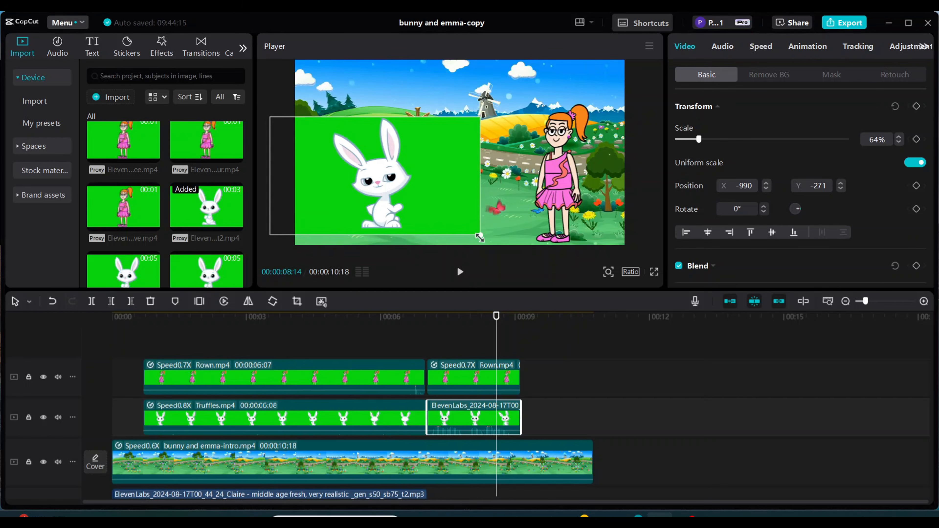
drag(479, 237, 484, 284)
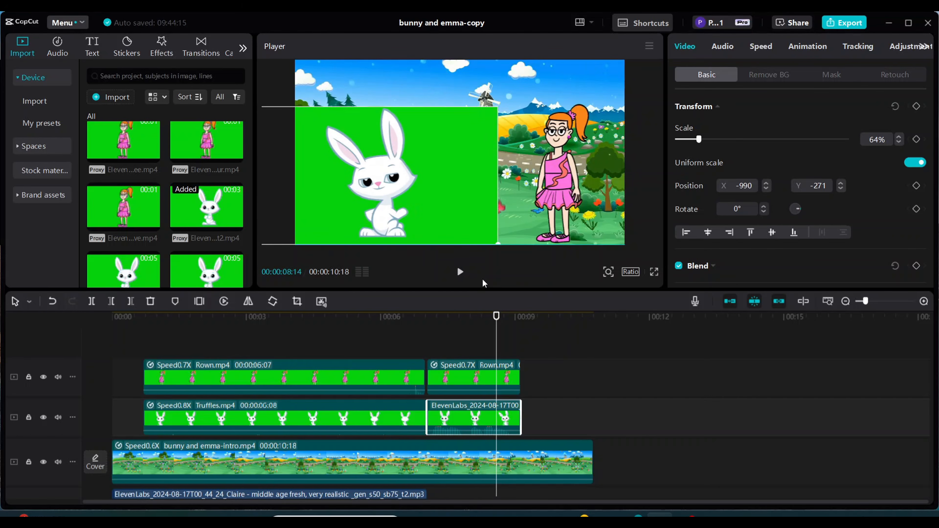
Remove the green background of the ElevenLabs bunny clip with Chroma key
click(775, 76)
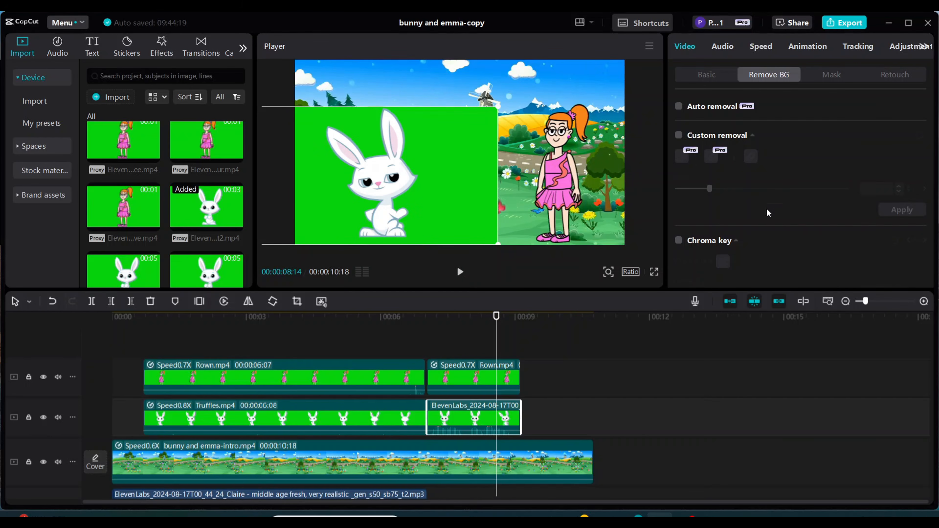
scroll(682, 184, down, 2)
click(678, 196)
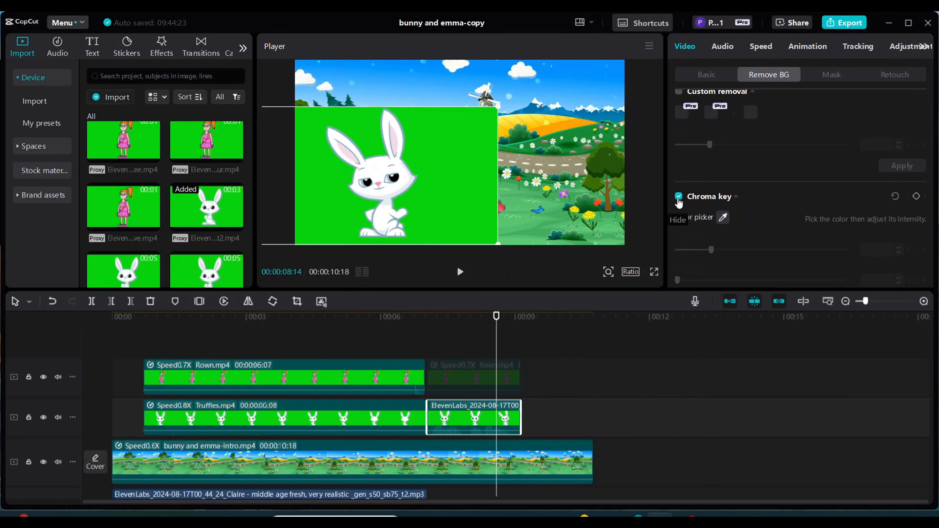
click(724, 218)
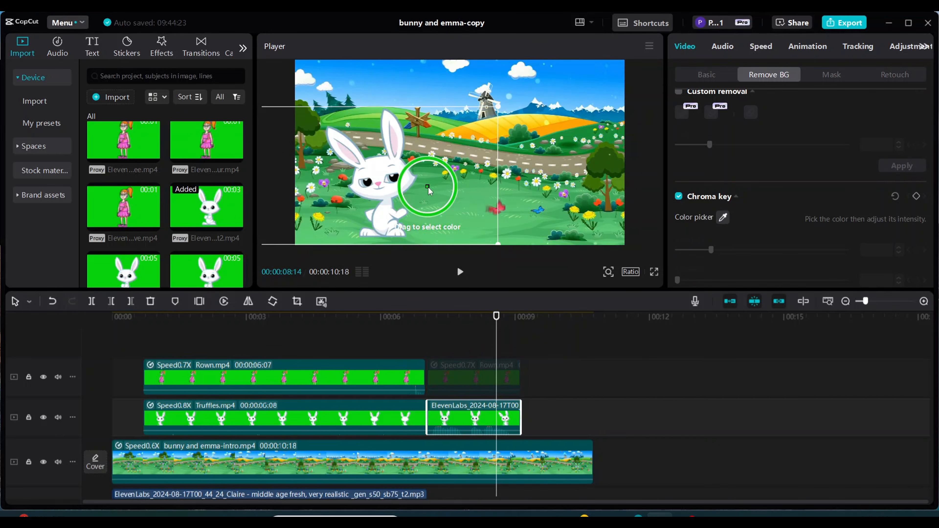
click(470, 205)
Paste a copy of the Truffles.mp4 clip at 00:00:09:03 after the ElevenLabs bunny clip and trim it to the intro clip's end
click(520, 341)
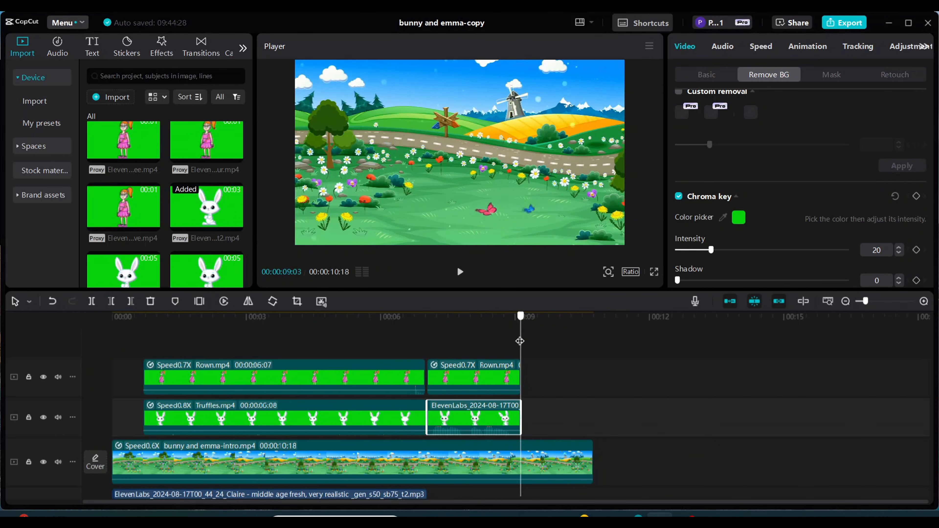
click(296, 423)
right_click(296, 423)
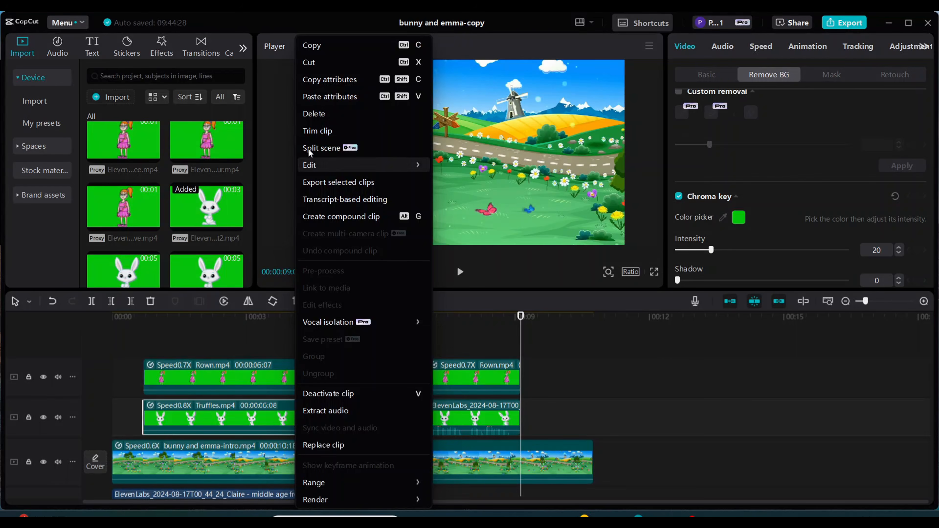
click(318, 46)
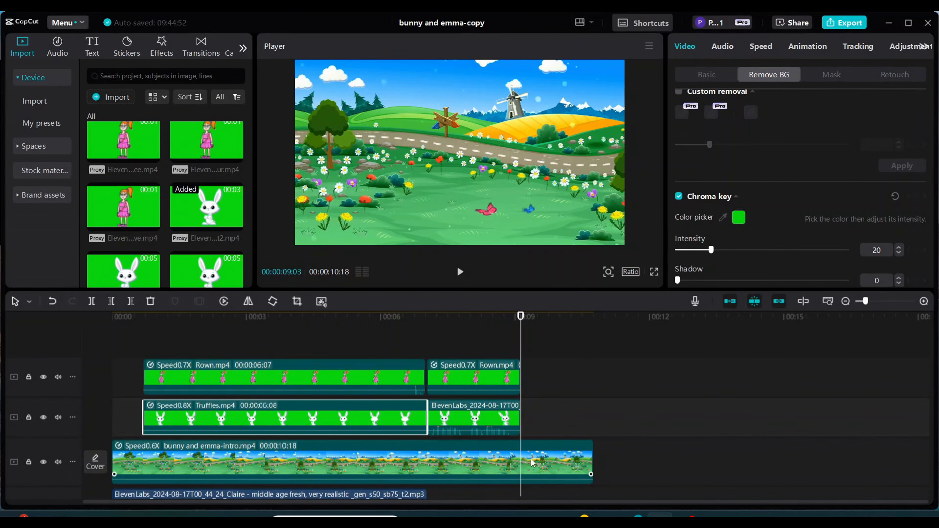
right_click(550, 417)
click(559, 425)
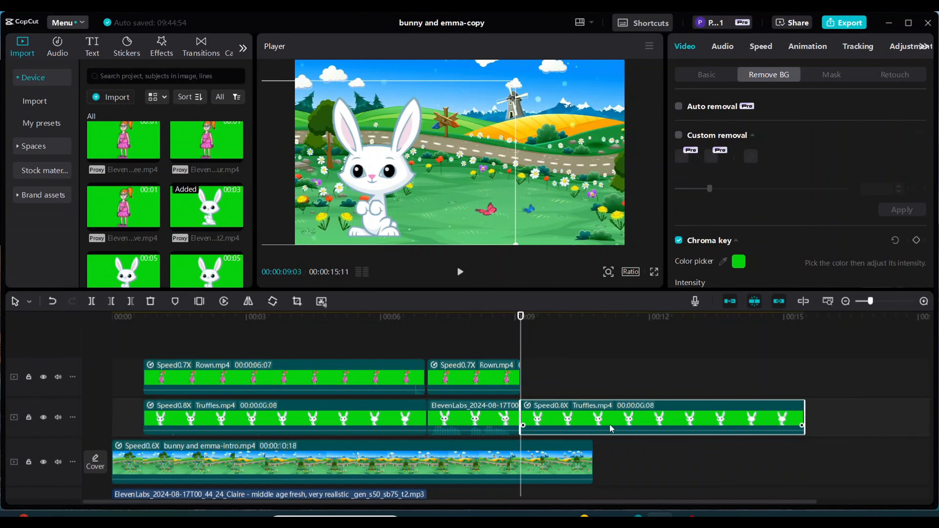
drag(804, 418, 589, 464)
Add ElevenLabs_begin.mp4 to the Rown track directly after the second Rown.mp4 clip and play it
scroll(218, 200, down, 5)
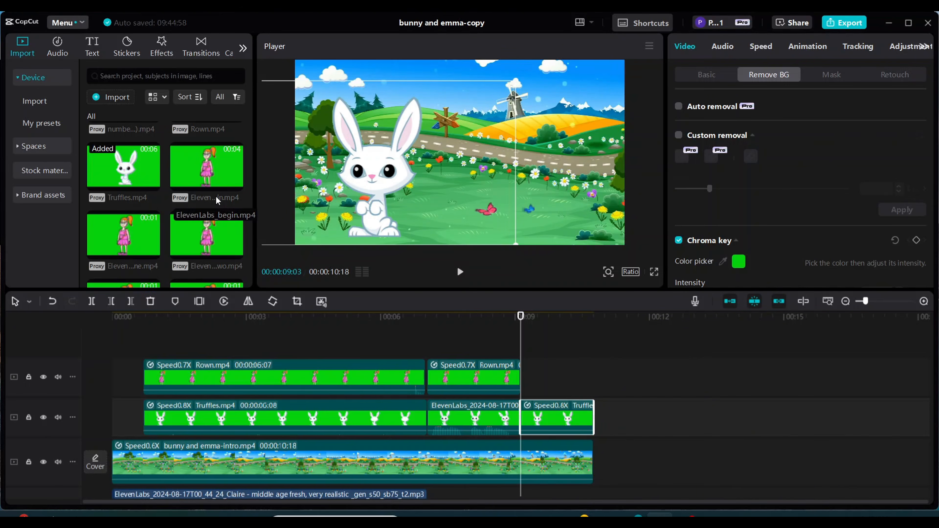
click(235, 184)
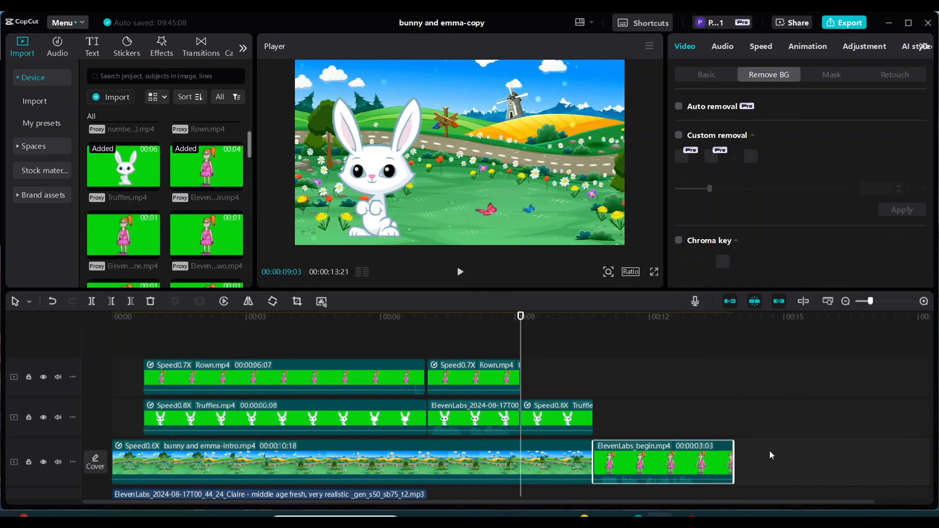
drag(671, 456, 599, 371)
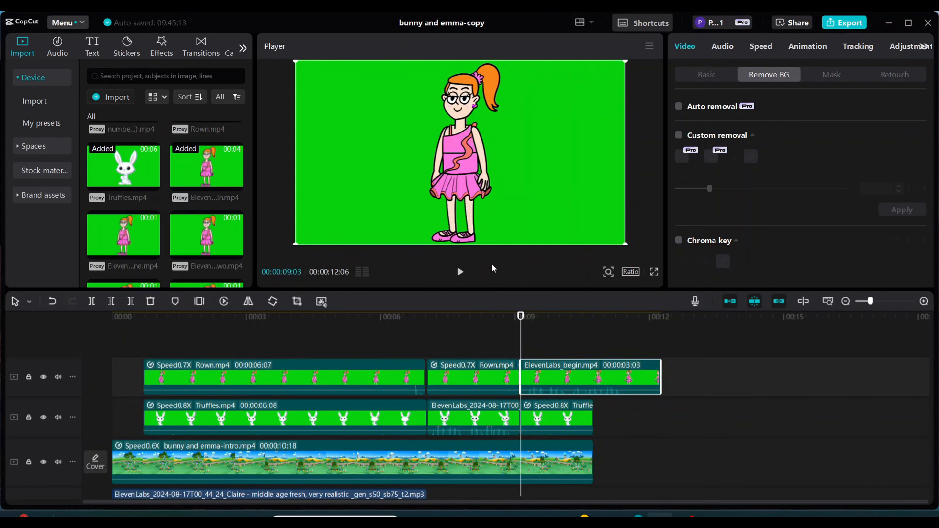
click(463, 275)
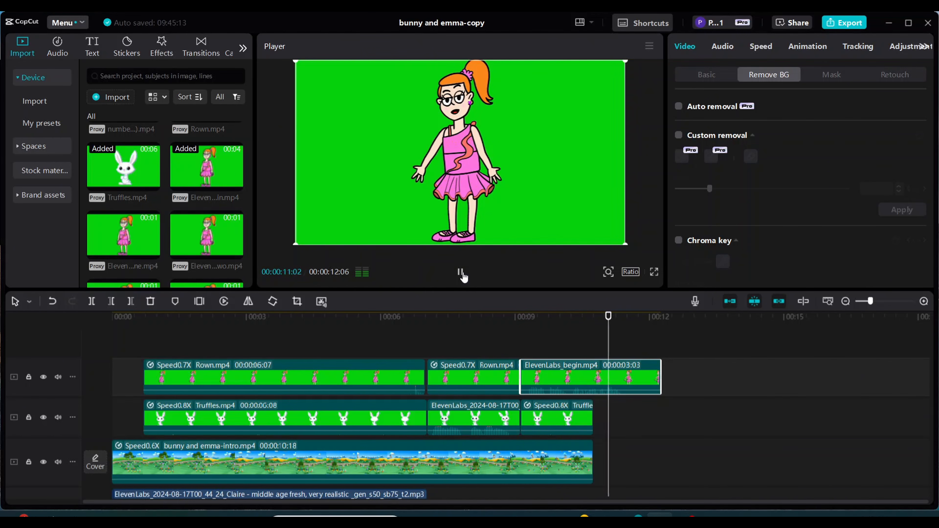
Slow the bunny and emma-intro.mp4 clip to 0.4x, and make it and the last Truffles.mp4 clip end at 00:00:12:06
click(588, 462)
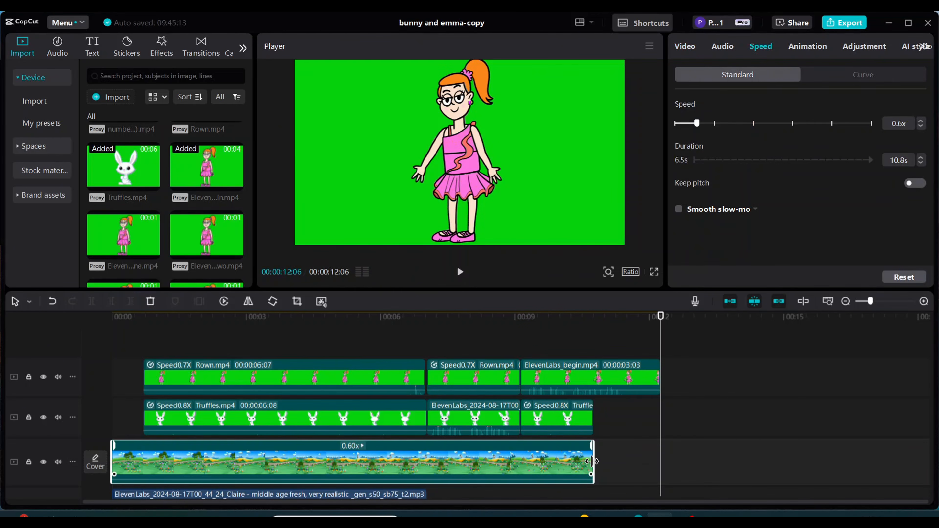
drag(697, 124, 688, 125)
drag(836, 467, 661, 467)
drag(592, 422, 660, 418)
Remove the green background of the ElevenLabs_begin.mp4 clip with Chroma key and play back the composited scene
click(602, 368)
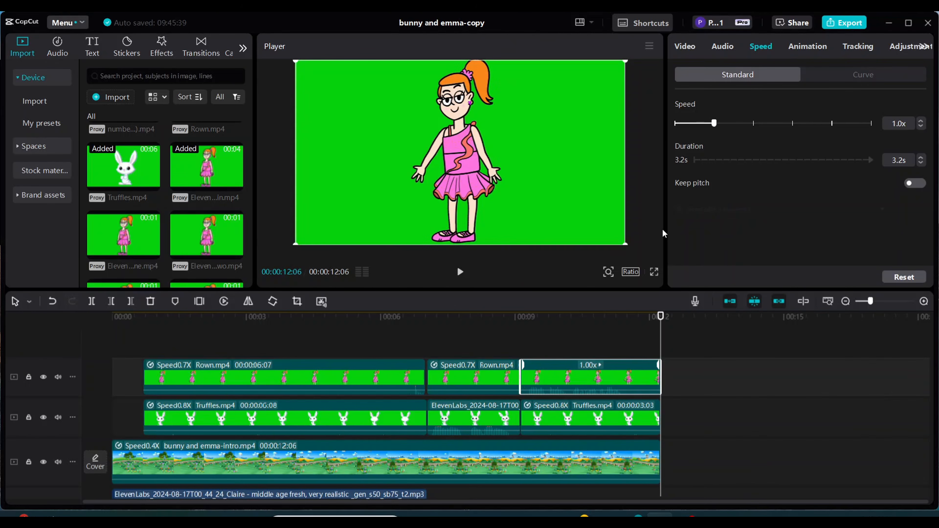
click(685, 47)
click(781, 75)
click(723, 261)
click(558, 184)
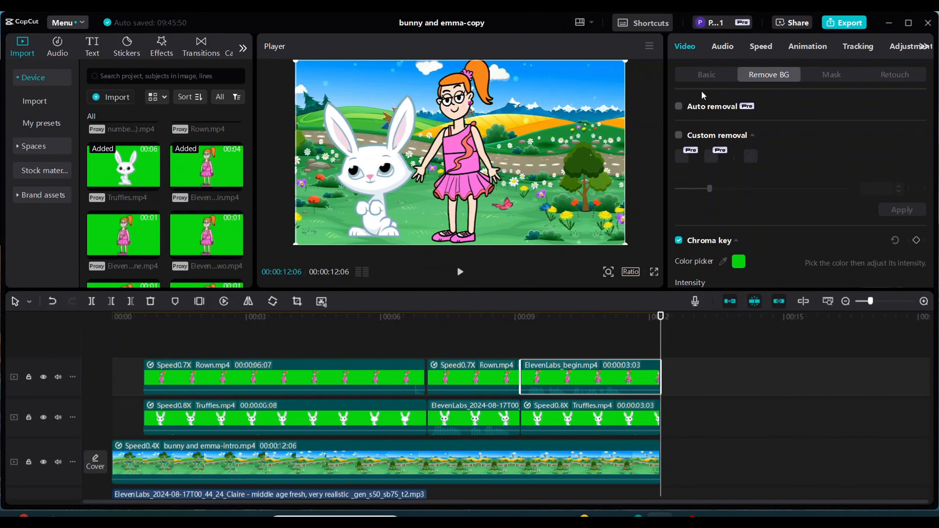
click(460, 272)
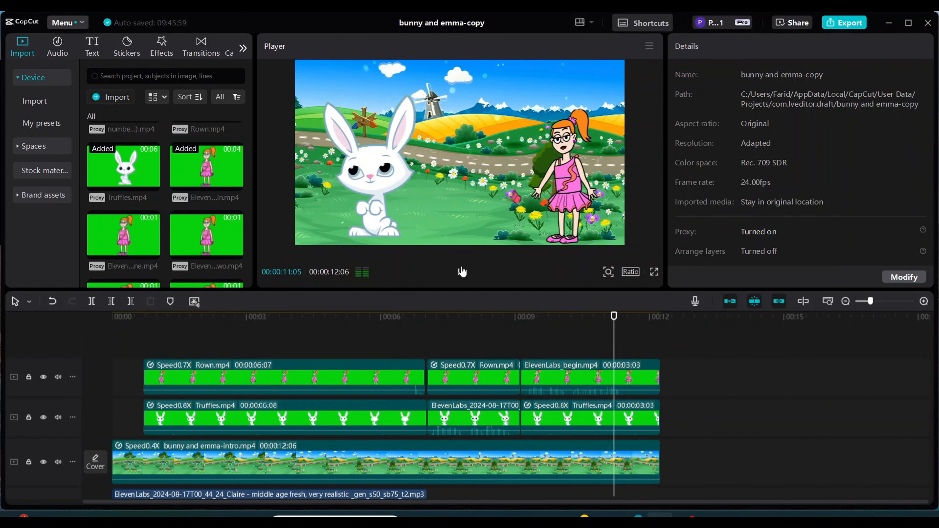
Add the classroom scene clips 1.mp4 and 2.mp4 to the main track after the bunny and emma-intro.mp4 clip
scroll(200, 181, down, 5)
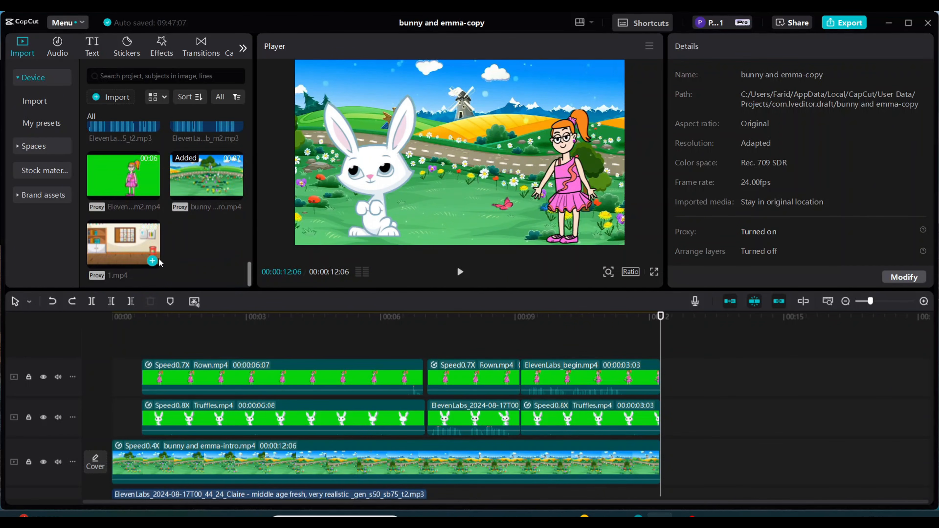
click(152, 261)
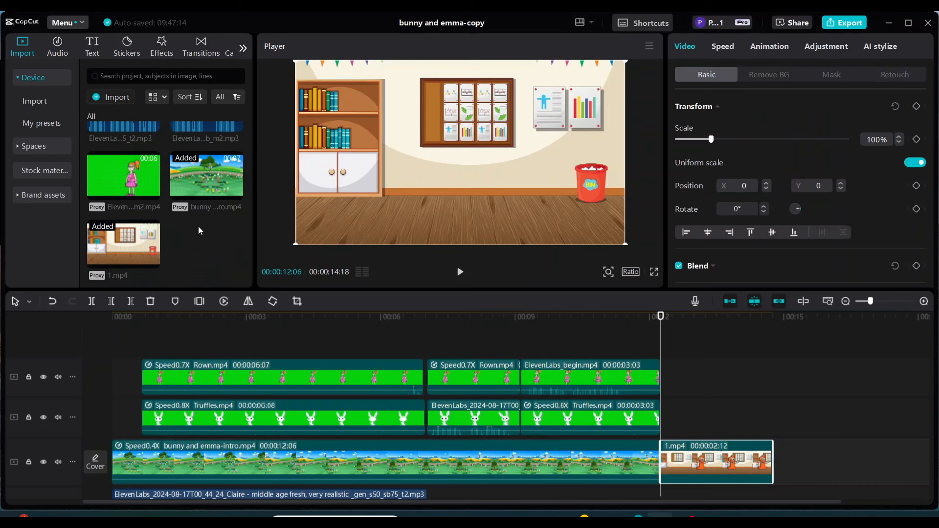
scroll(199, 231, up, 5)
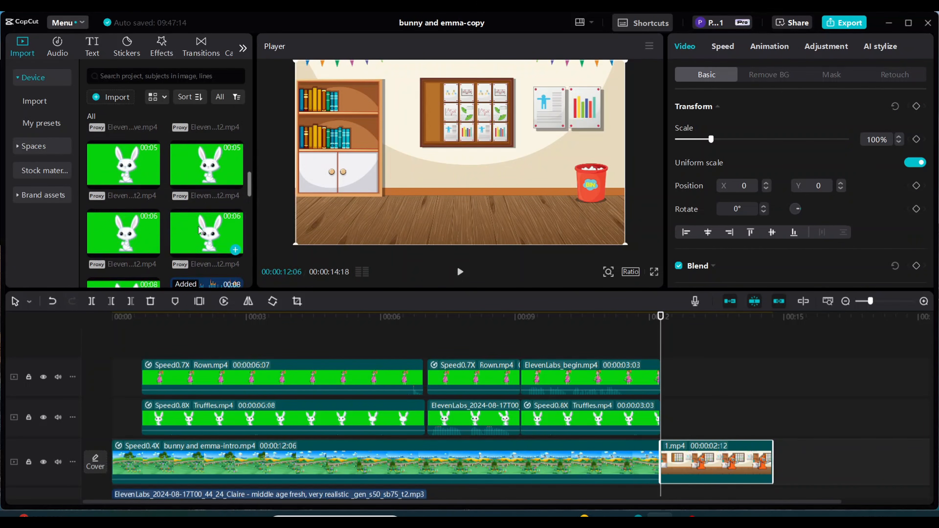
scroll(200, 230, down, 3)
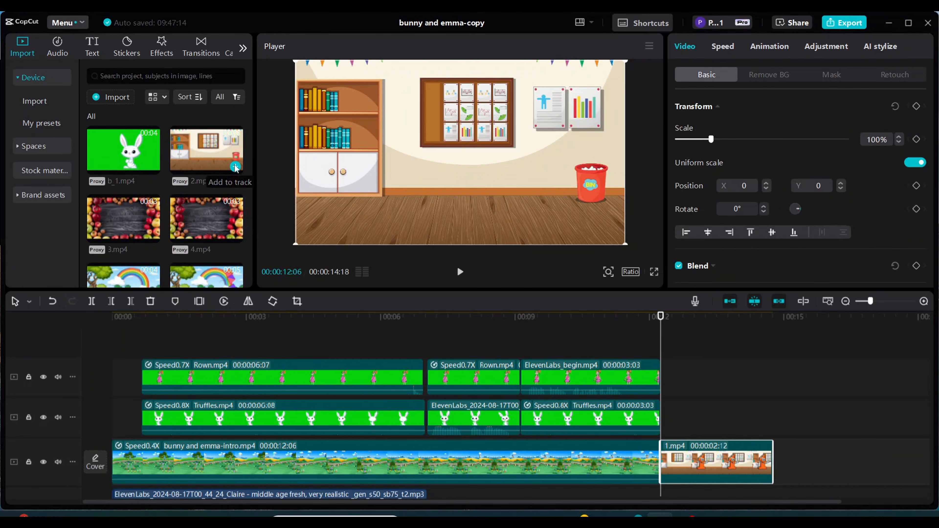
click(235, 167)
key(space)
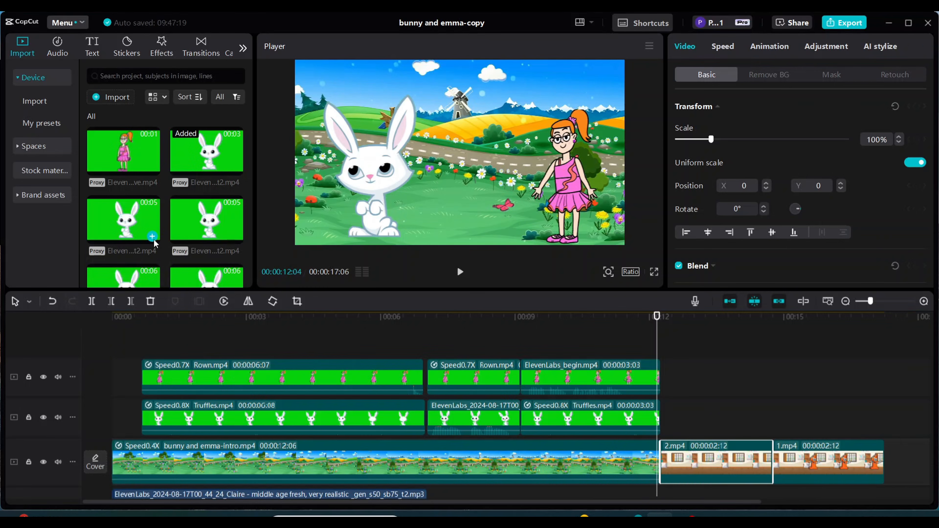
Add the ElevenLabs 00_45_46 bunny clip to the bunny track above 2.mp4, scale it to 56% and place it at X -850, Y -478
click(154, 238)
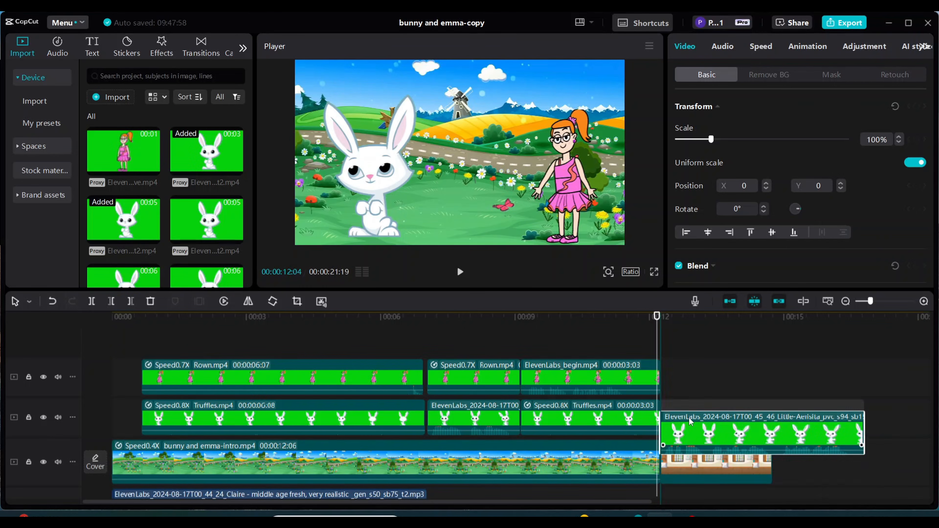
click(460, 272)
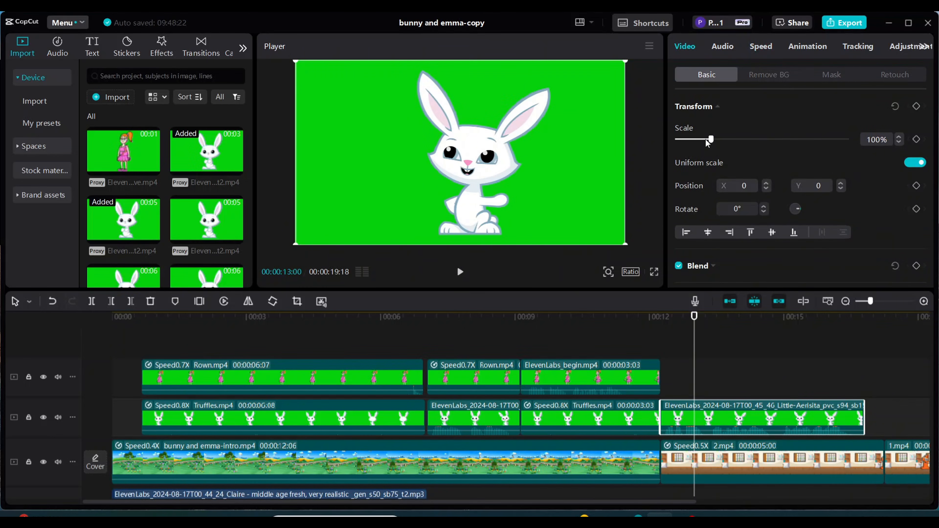
drag(705, 138, 696, 143)
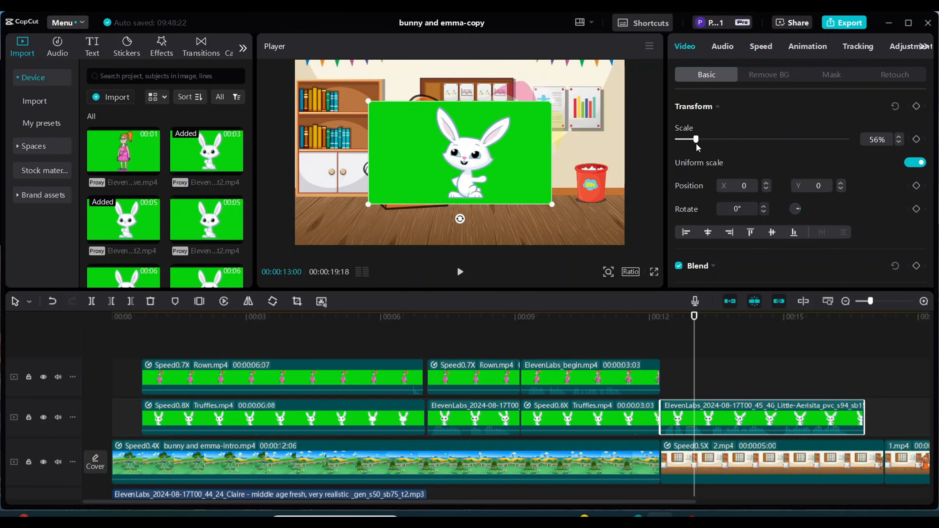
drag(549, 197, 460, 213)
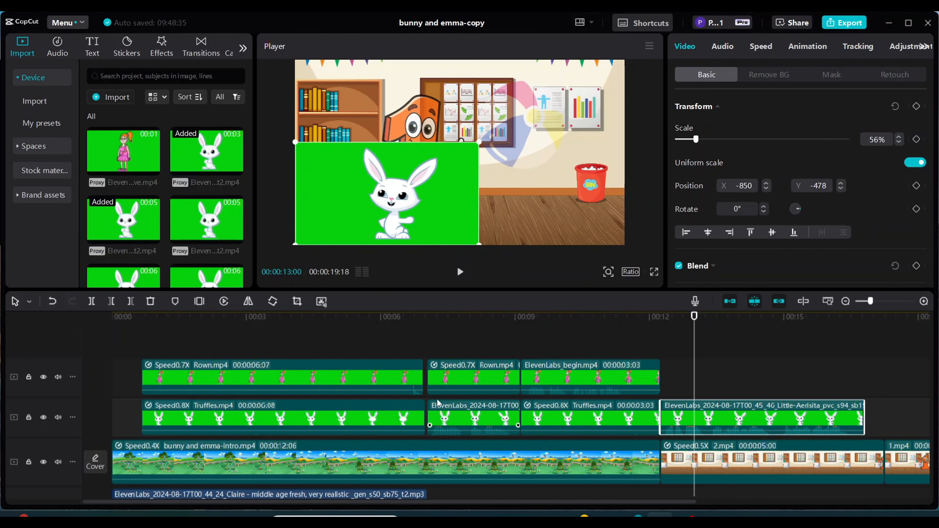
Paste a copy of the second Rown.mp4 clip on the Rown track after ElevenLabs_begin.mp4 and scrub through the classroom scene
click(476, 386)
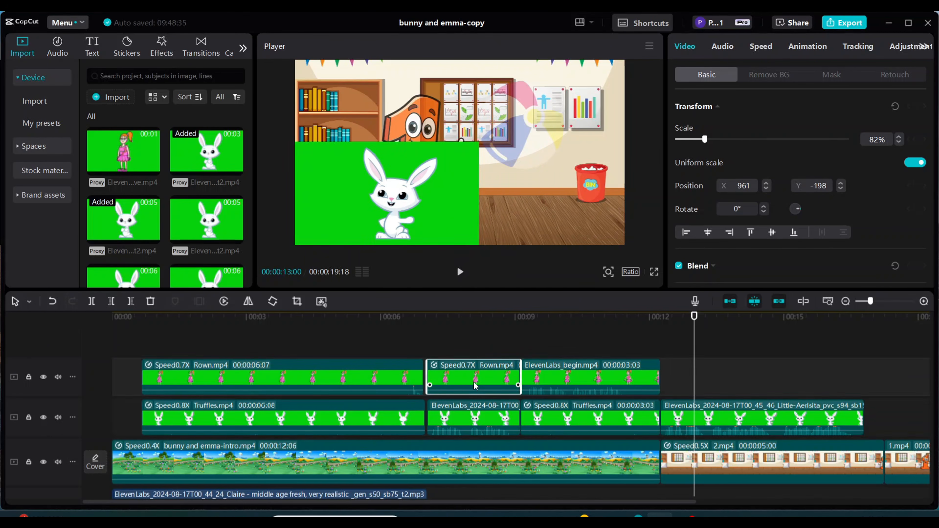
right_click(477, 386)
click(505, 46)
right_click(722, 377)
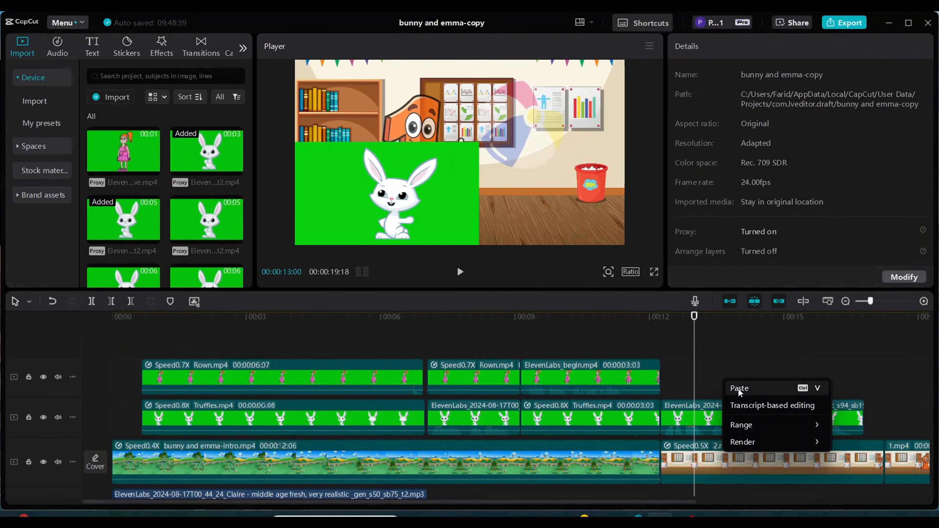
click(738, 387)
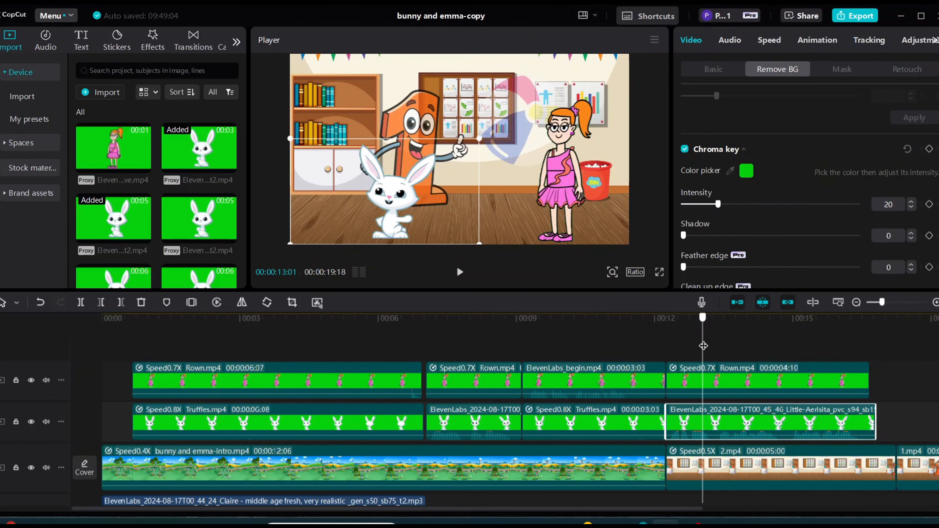
drag(704, 346, 825, 357)
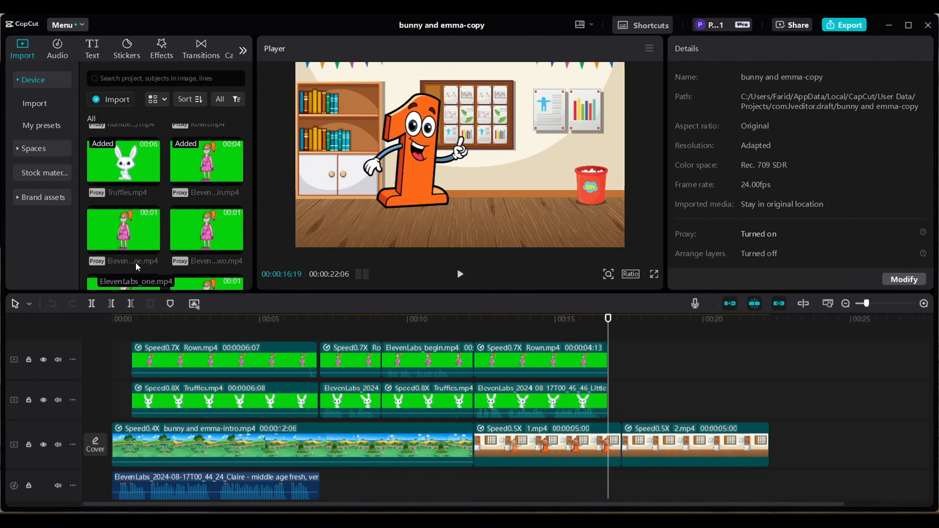
Place ElevenLabs_one.mp4 on the bunny track at 00:00:16:19, then shrink it and move Emma to the lower right of the scene
mouse_move(159, 250)
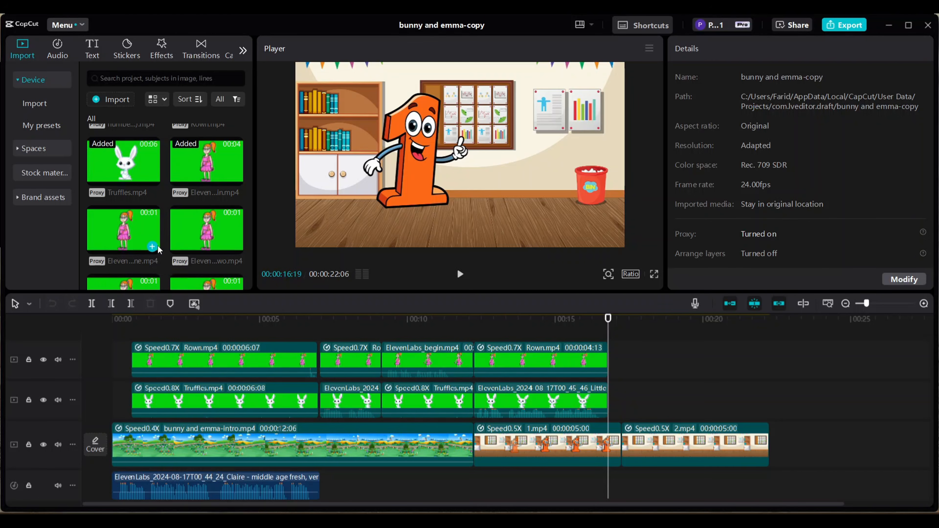
click(152, 247)
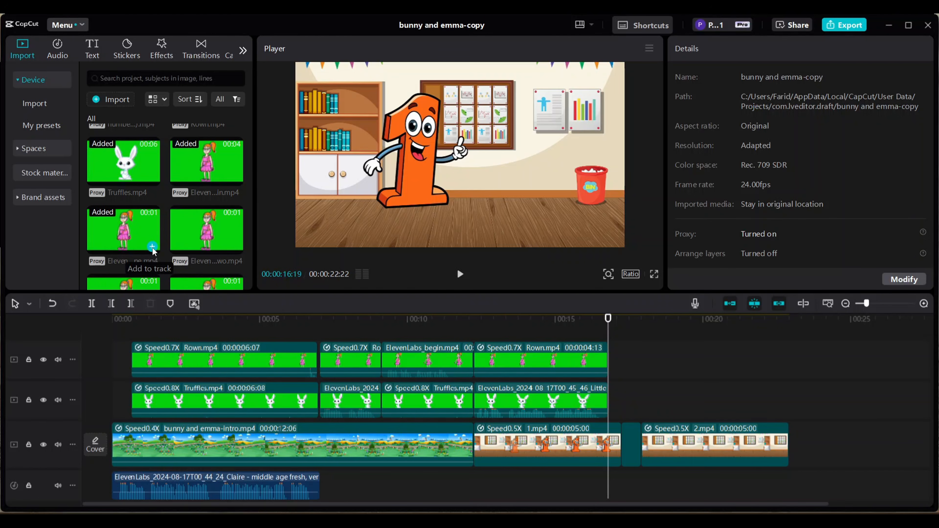
drag(633, 450, 621, 407)
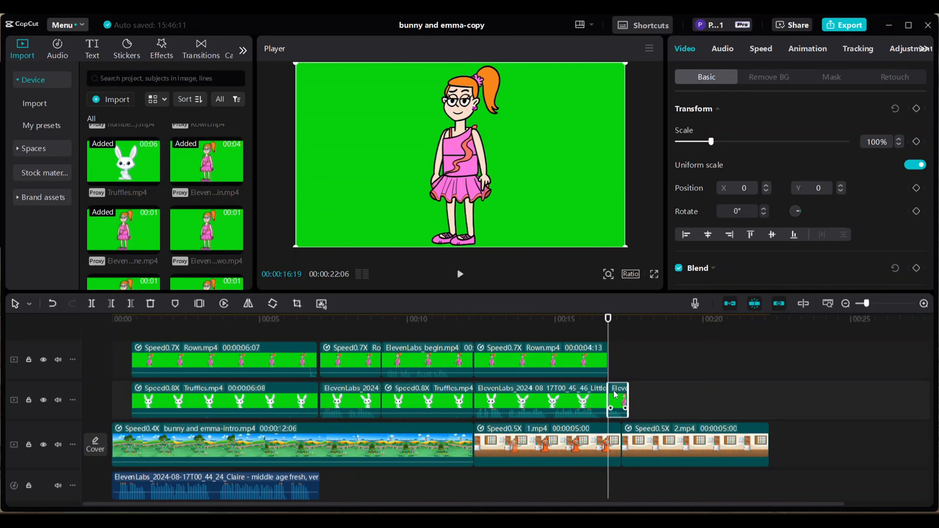
drag(711, 143, 700, 152)
drag(456, 145, 534, 192)
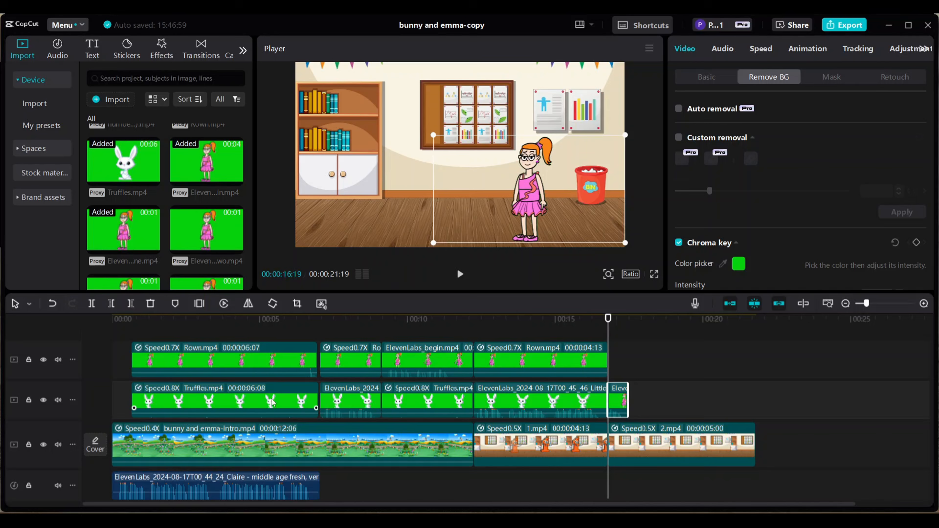
Paste a copy of the second Truffles.mp4 clip on the Rown track above the ElevenLabs_one.mp4 clip
click(259, 401)
right_click(410, 398)
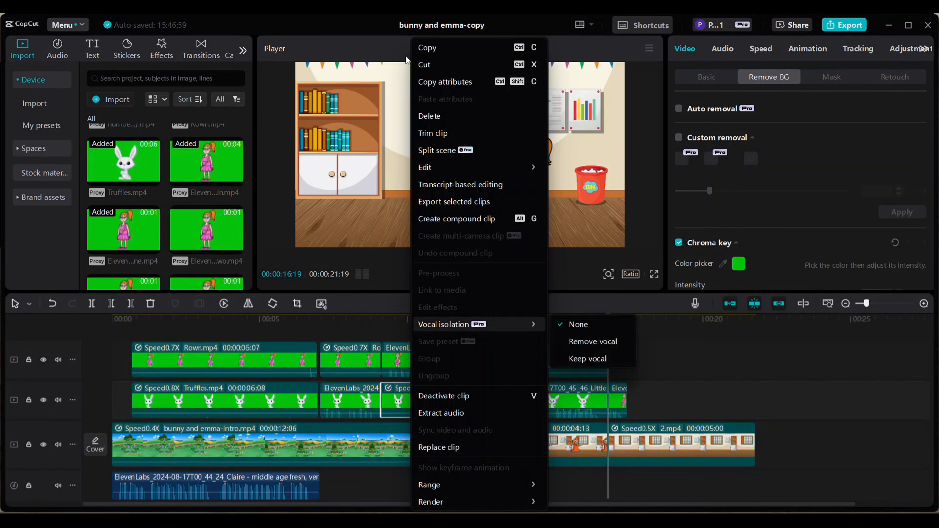
click(433, 47)
right_click(625, 364)
click(640, 370)
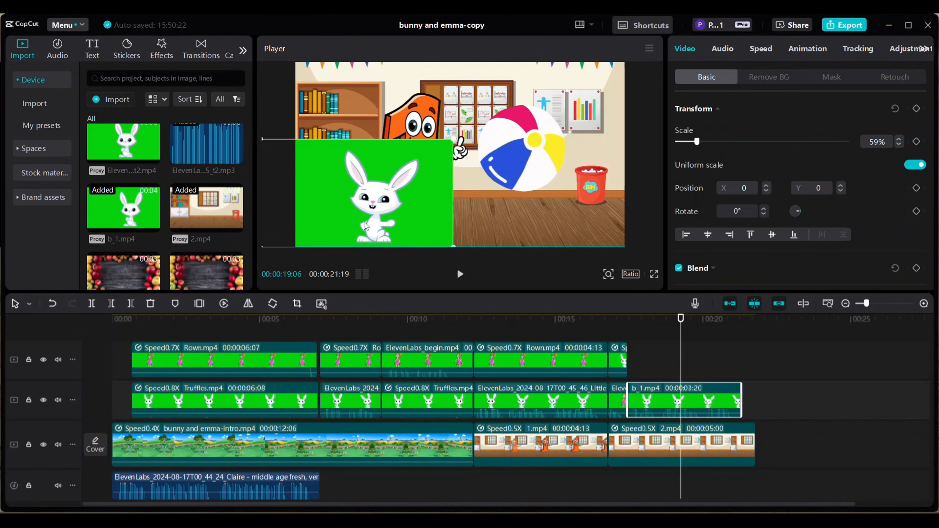
Remove the green background of b_1.mp4 with Chroma key and paste a copy of the first Rown.mp4 clip above it, trimmed to its end
click(769, 77)
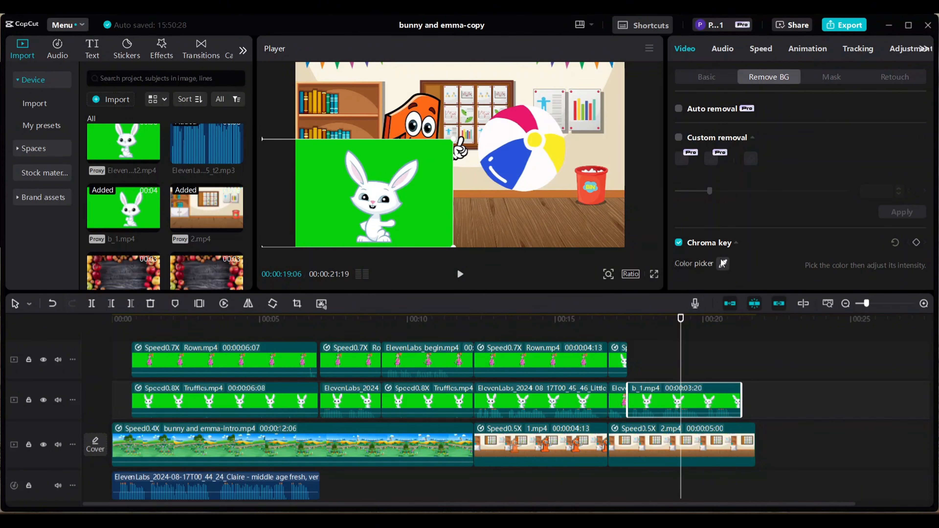
click(722, 263)
right_click(243, 362)
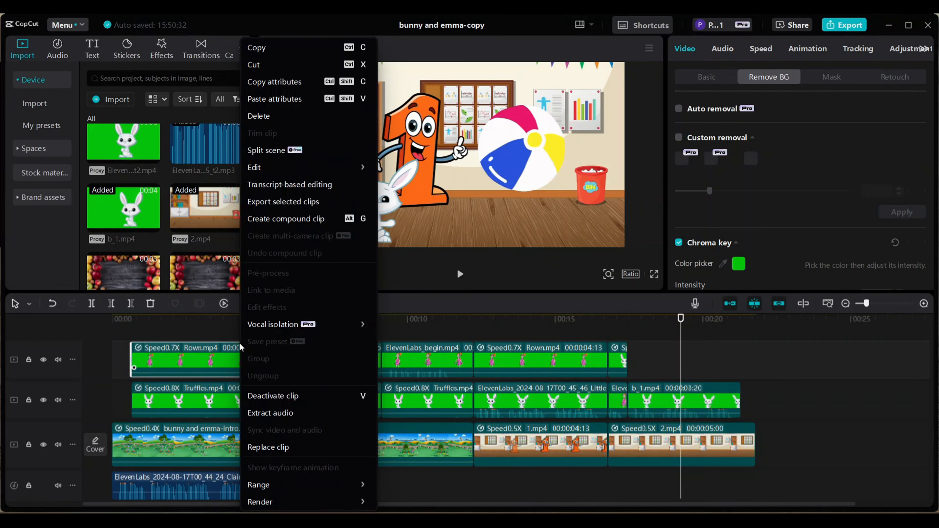
click(259, 47)
key(ctrl+v)
drag(719, 364, 667, 366)
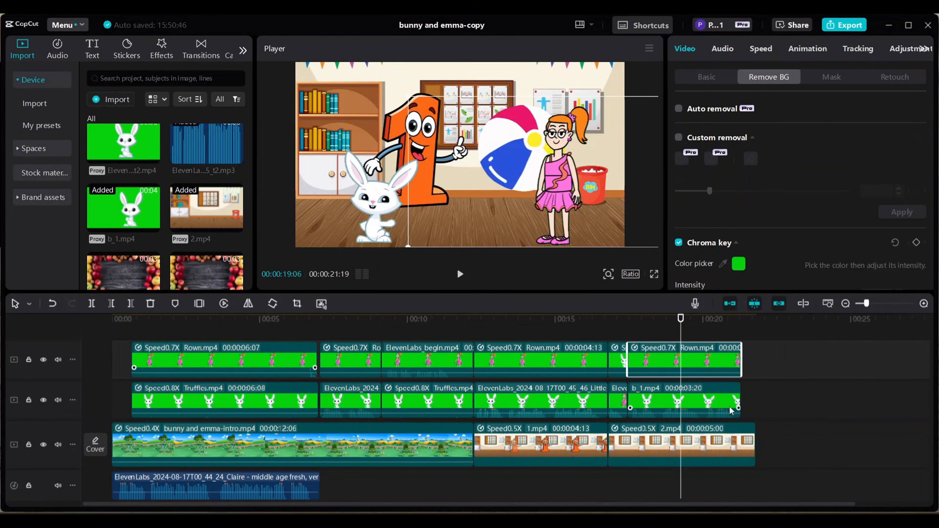
click(721, 444)
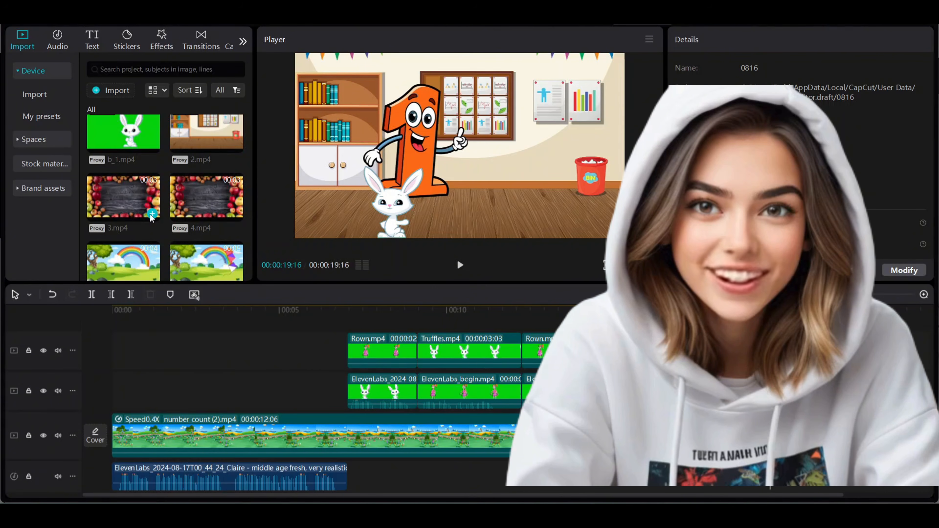
Add the apple scene clips 3.mp4 and 4.mp4 to the main track after 2.mp4 and return the playhead to the start of 3.mp4
click(151, 215)
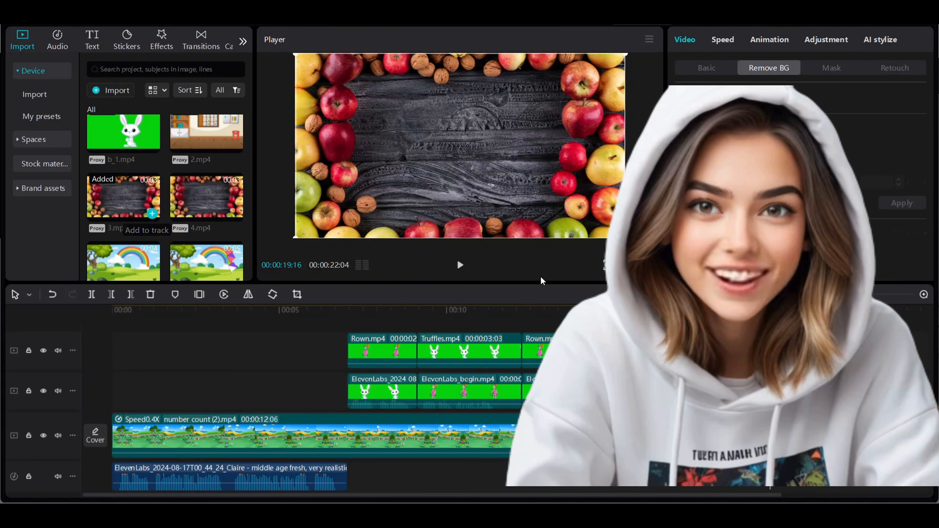
click(235, 213)
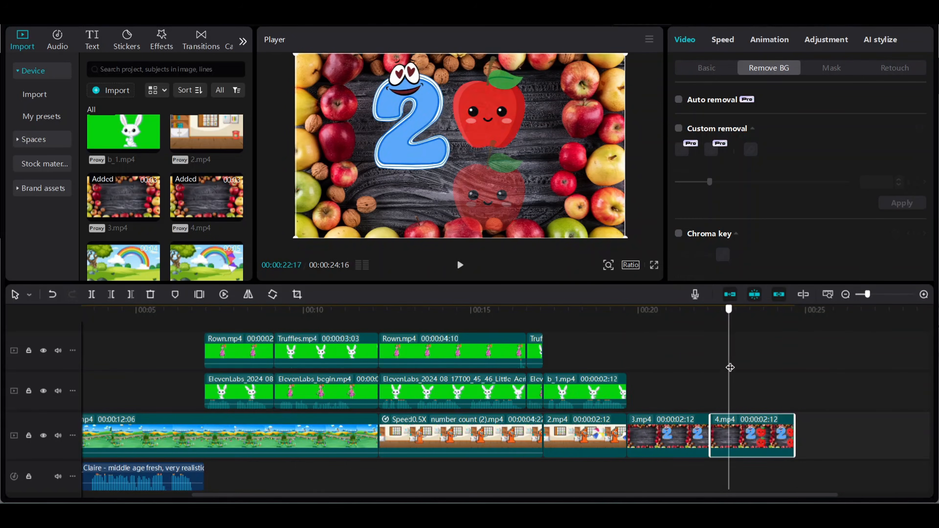
drag(731, 367, 627, 388)
Add the ElevenLabs 00_46_43 bunny clip to the track directly above the main track, starting where 4.mp4 begins
scroll(205, 227, down, 1)
scroll(204, 226, up, 1)
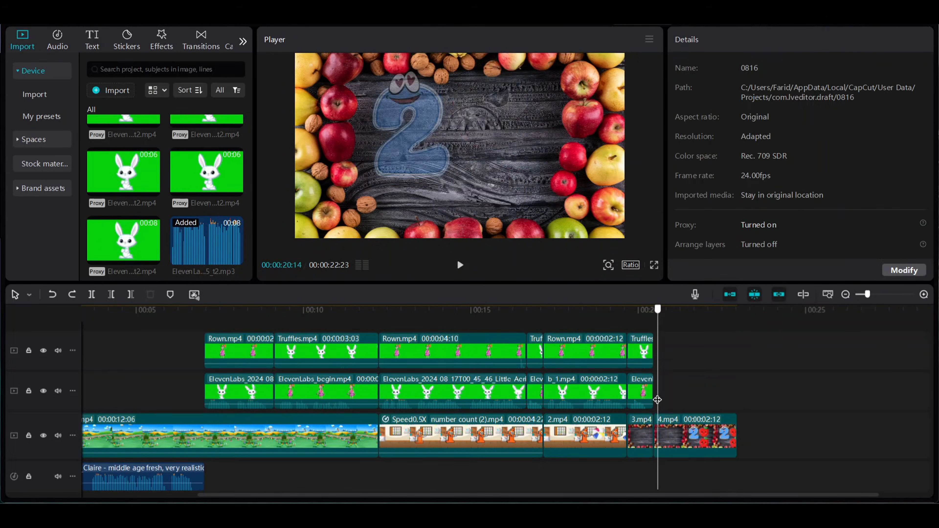
scroll(205, 207, up, 1)
click(236, 172)
key(space)
key(space)
drag(721, 436, 721, 392)
Slow the 4.mp4 clip to 0.5x and key out the green background of the ElevenLabs bunny clip above it
click(699, 437)
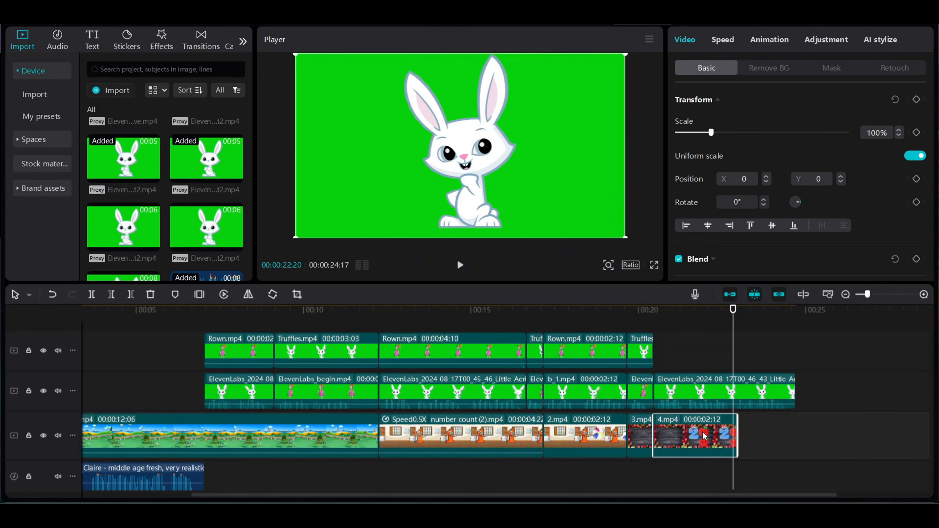
click(723, 40)
drag(715, 117, 696, 121)
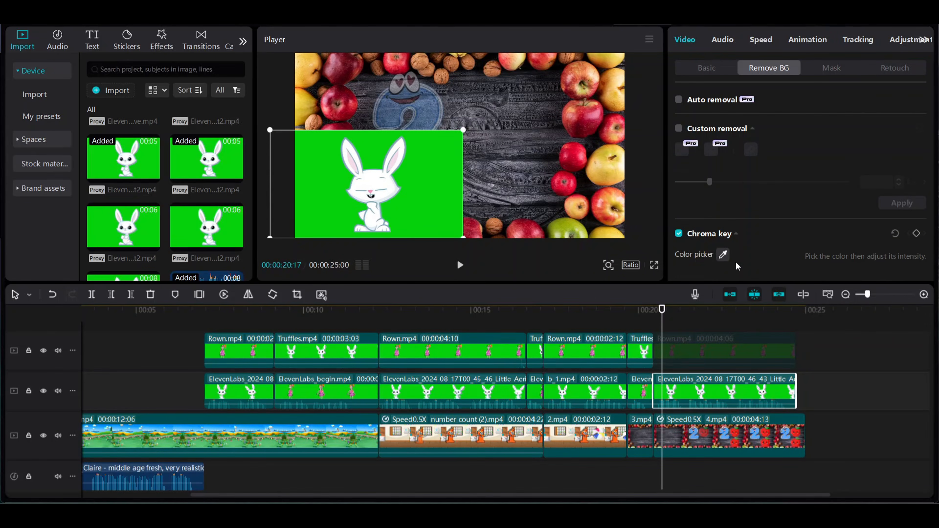
click(410, 196)
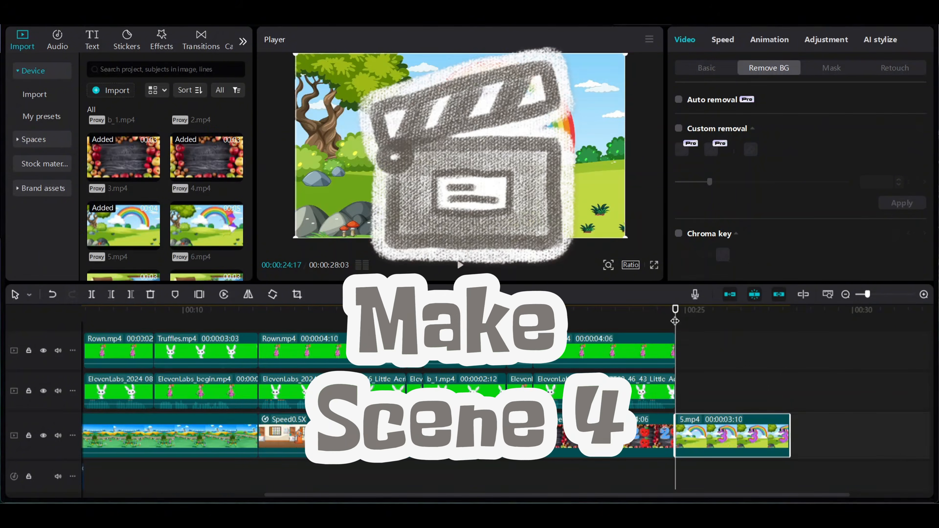
Add the ElevenLabs Emma clip for the number three at 00:00:24:17, the start of 5.mp4
drag(687, 328, 675, 329)
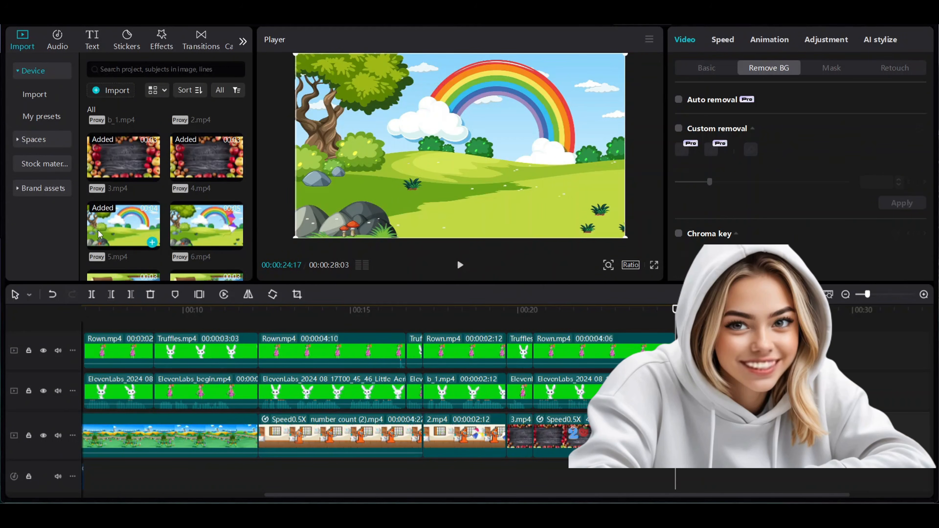
scroll(99, 233, up, 5)
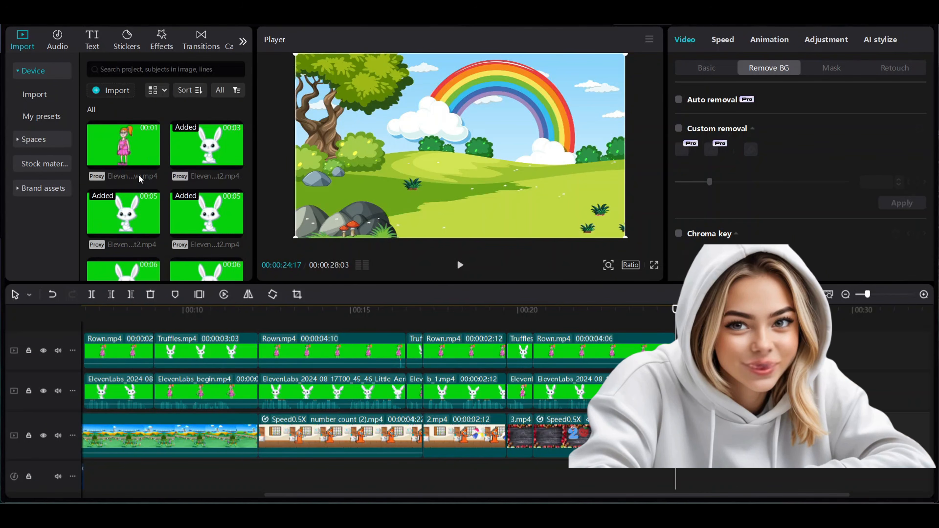
scroll(207, 170, down, 3)
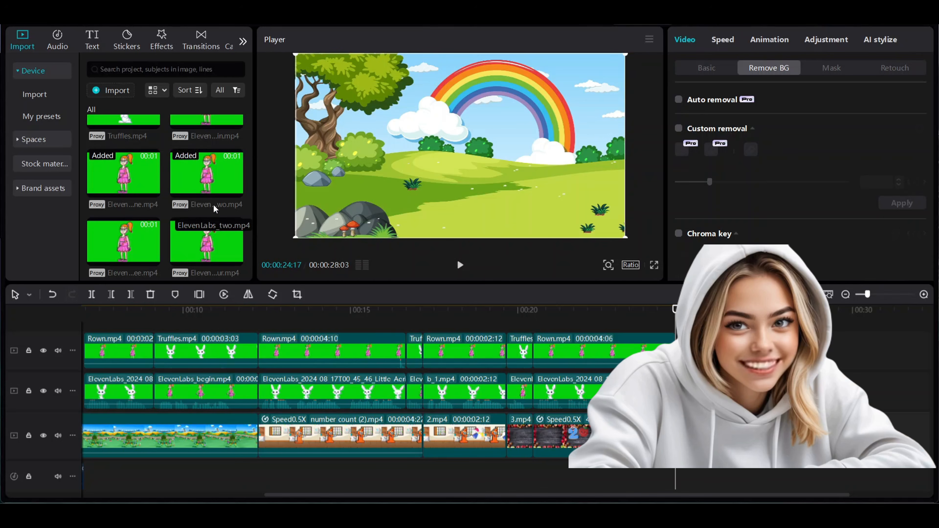
scroll(215, 209, down, 1)
click(153, 204)
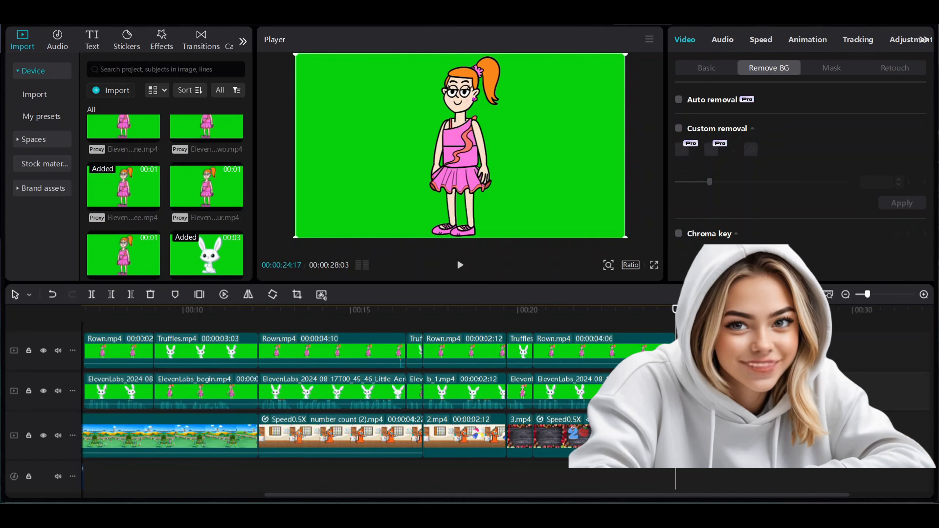
Scale down the new Emma clip and place it at the lower right of the rainbow scene
click(715, 71)
drag(711, 132, 695, 133)
drag(514, 144, 585, 184)
Remove the new Emma clip's green background with Chroma key
click(769, 67)
click(678, 232)
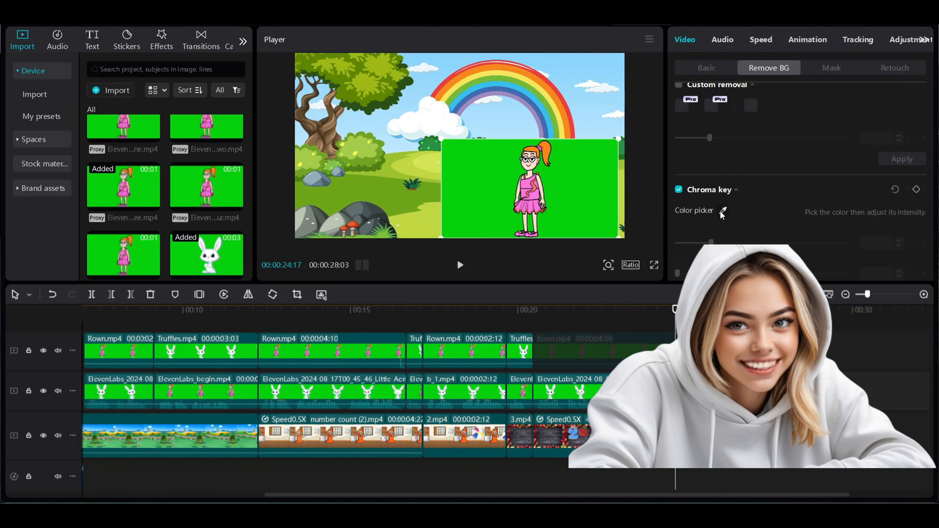
click(550, 226)
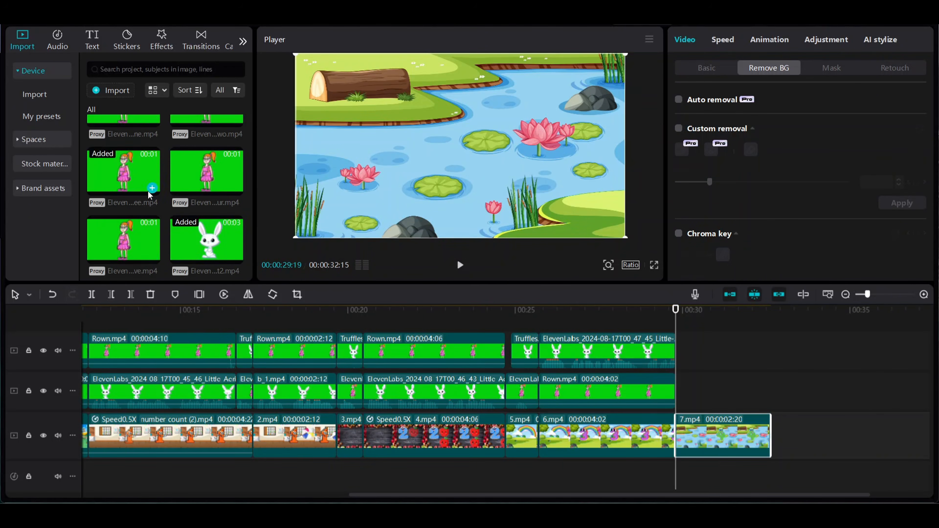
Add the ElevenLabs Emma clip for the number four over 7.mp4 and apply Chroma key to it and the Truffles.mp4 bunny above
click(152, 187)
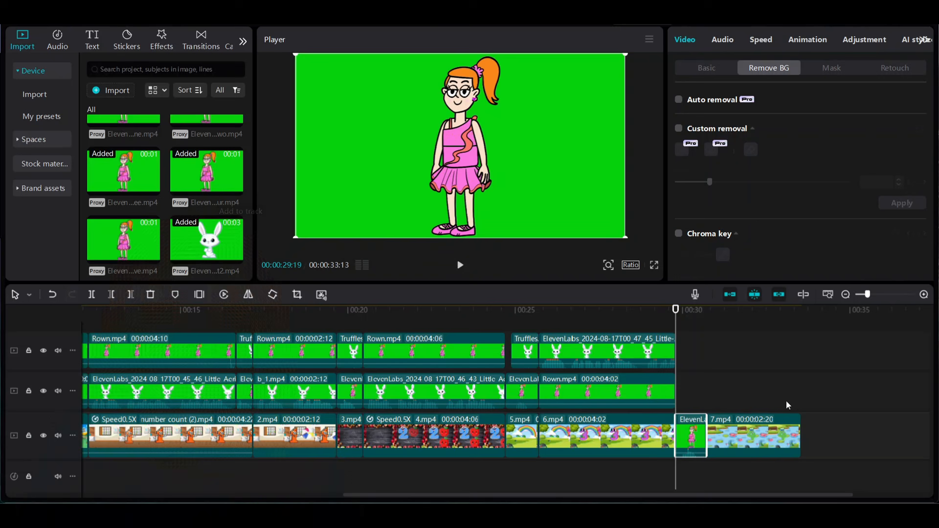
click(721, 70)
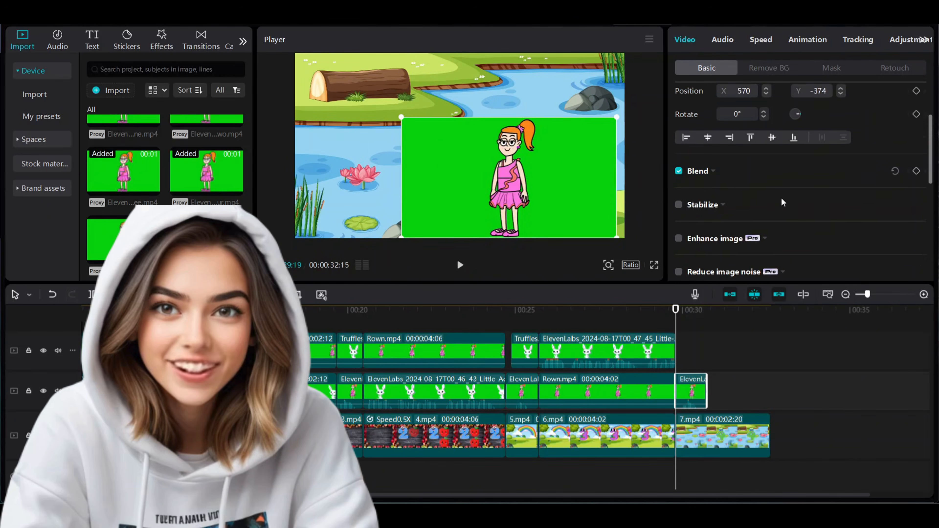
click(770, 68)
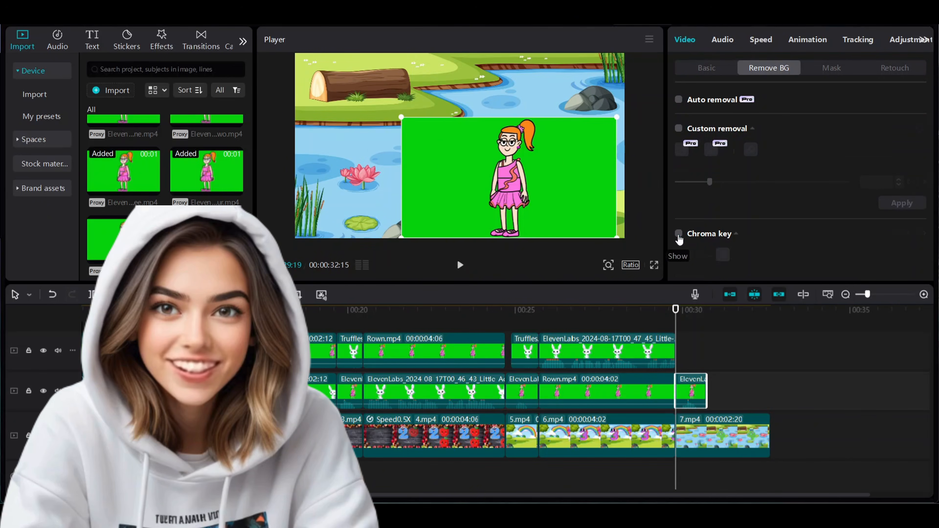
click(679, 234)
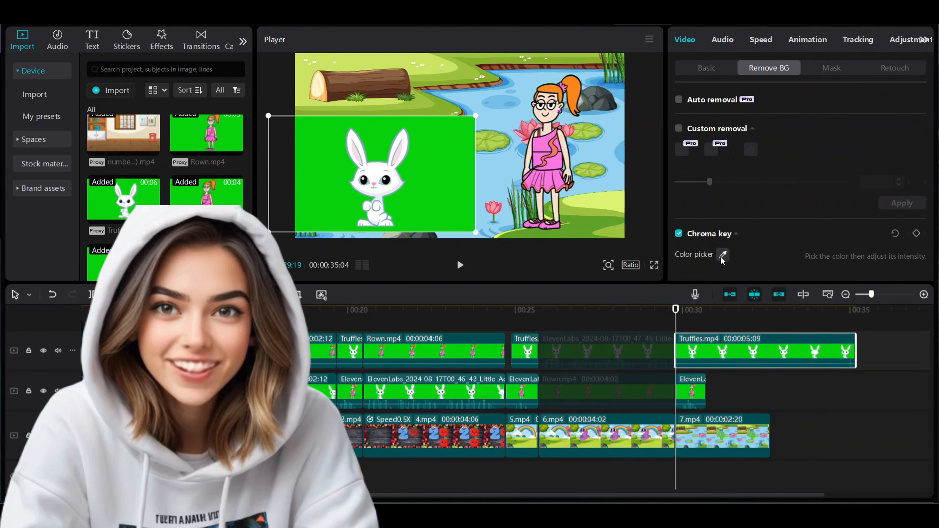
click(723, 254)
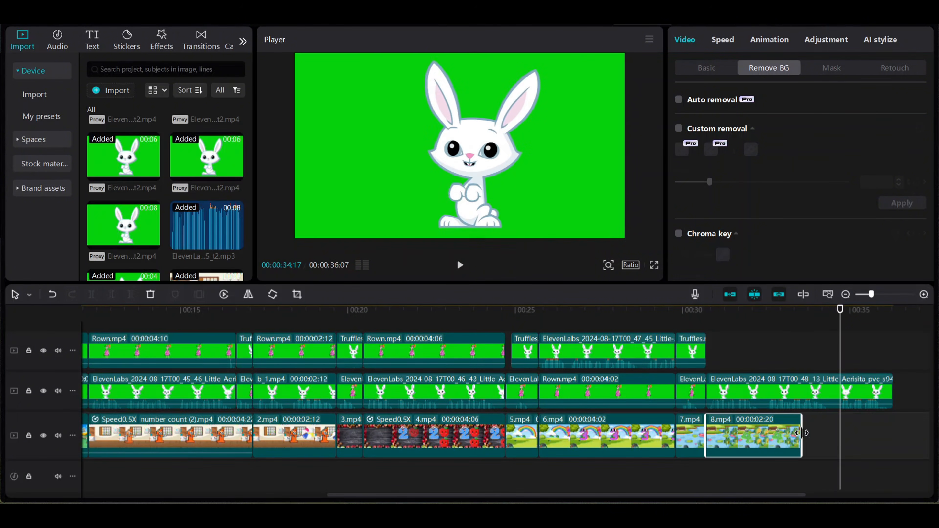
Slow the 8.mp4 clip to 0.5x and scale the ElevenLabs bunny clip above it to 68%
click(723, 39)
click(795, 392)
drag(693, 127, 700, 133)
Key out the green background of the bunny clip above 8.mp4 and move the bunny to the lower left of the pond
click(685, 40)
click(762, 68)
click(679, 234)
click(723, 255)
click(600, 183)
click(707, 68)
drag(473, 163, 327, 195)
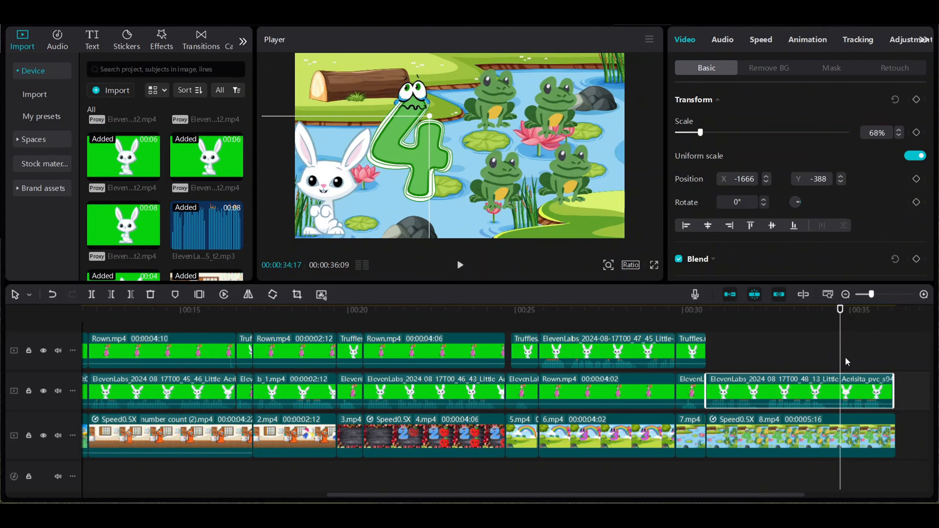
Copy the keyed Rown.mp4 Emma clip to the track above the 8.mp4 bunny clip and slow the copy to 0.8x
drag(840, 358, 754, 359)
click(582, 379)
right_click(781, 360)
click(795, 367)
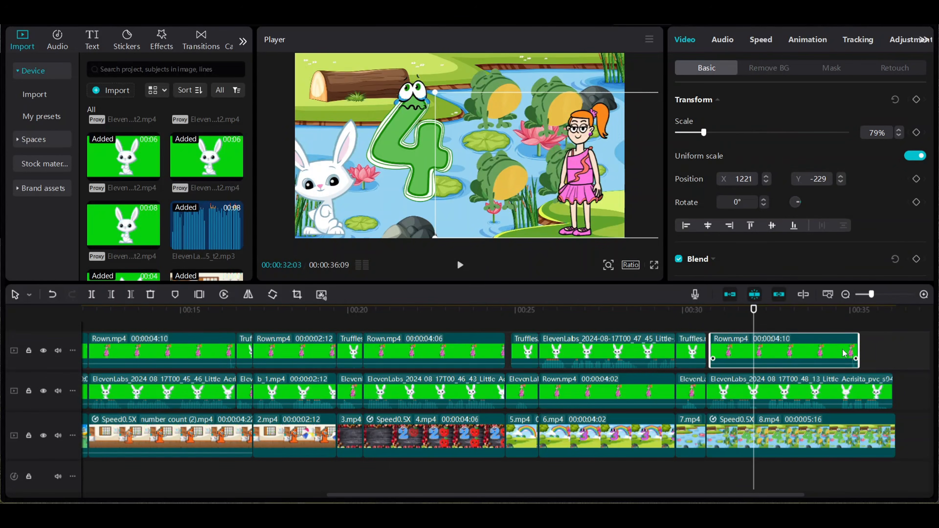
click(761, 40)
drag(715, 117, 706, 116)
Move the bunny in the frog scene over beside Emma and compare its placement with the preceding 7.mp4 scene
drag(322, 202, 522, 198)
click(586, 195)
click(712, 357)
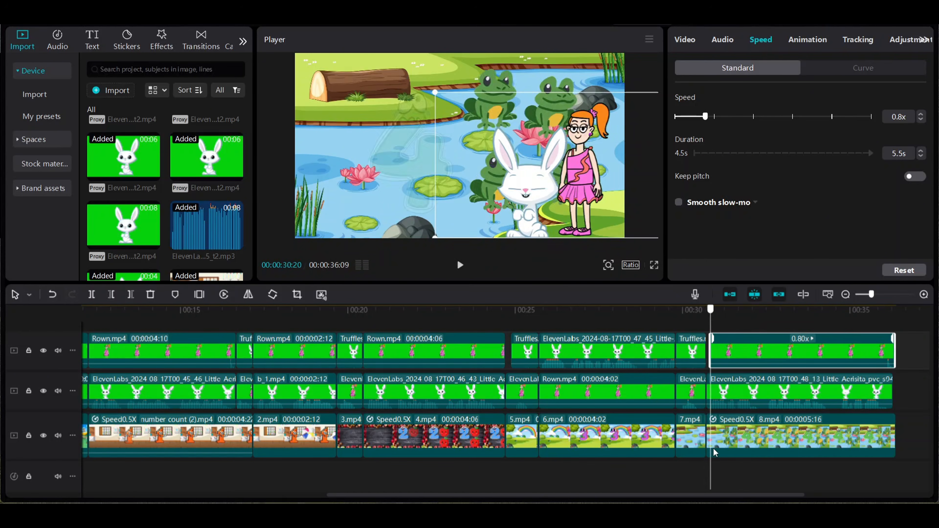
click(693, 354)
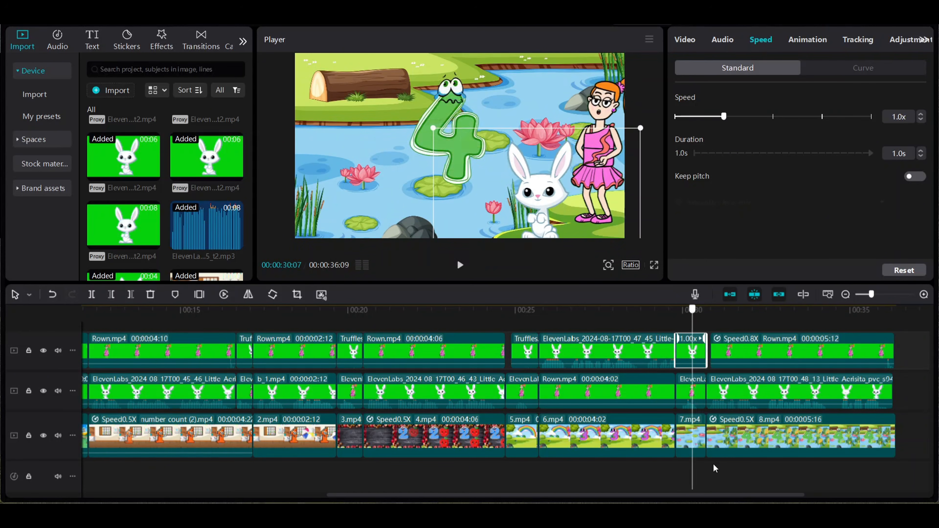
Add 9.mp4 at 00:00:36:08 and place the ElevenLabs Emma clip for the number five above its start
drag(693, 309, 896, 310)
scroll(149, 237, down, 10)
click(152, 254)
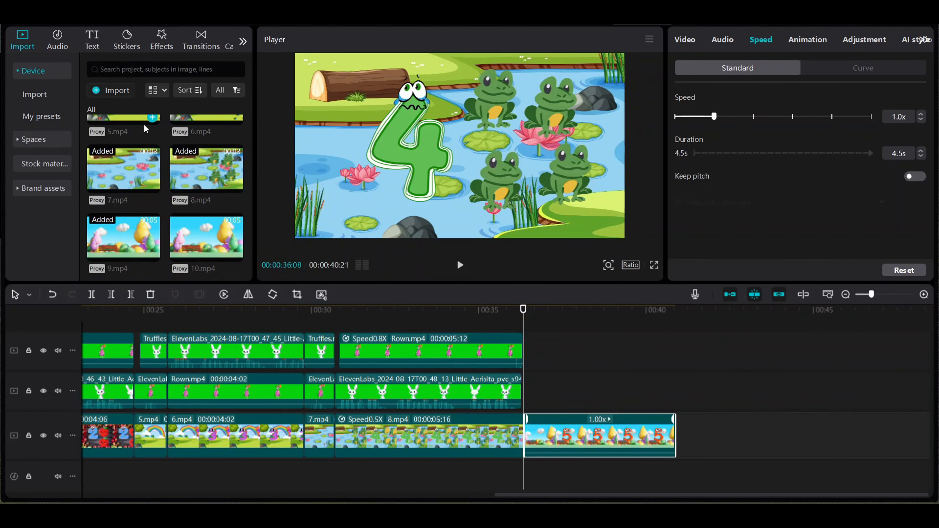
scroll(146, 223, down, 3)
drag(151, 203, 538, 390)
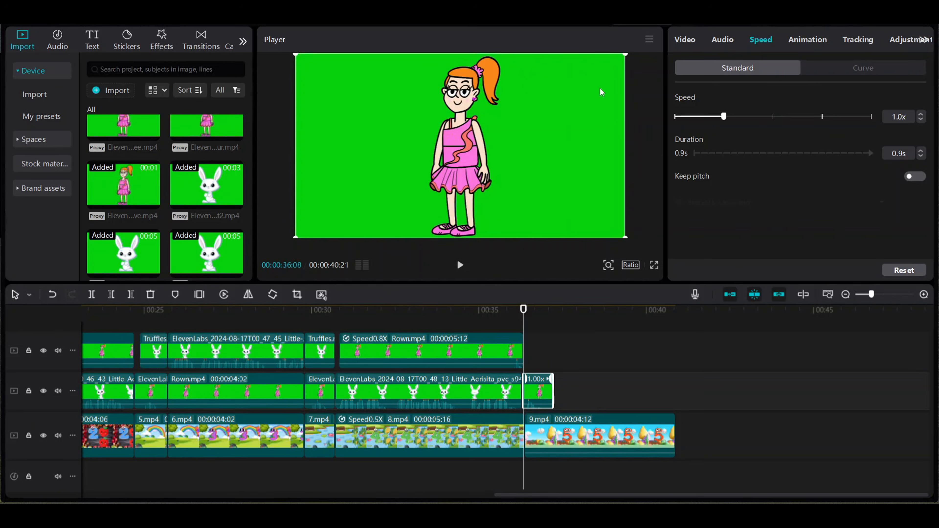
Scale down the number-five Emma clip and trim the end of 8.mp4 to line up with the clips above it
click(686, 41)
drag(711, 133, 696, 138)
click(519, 430)
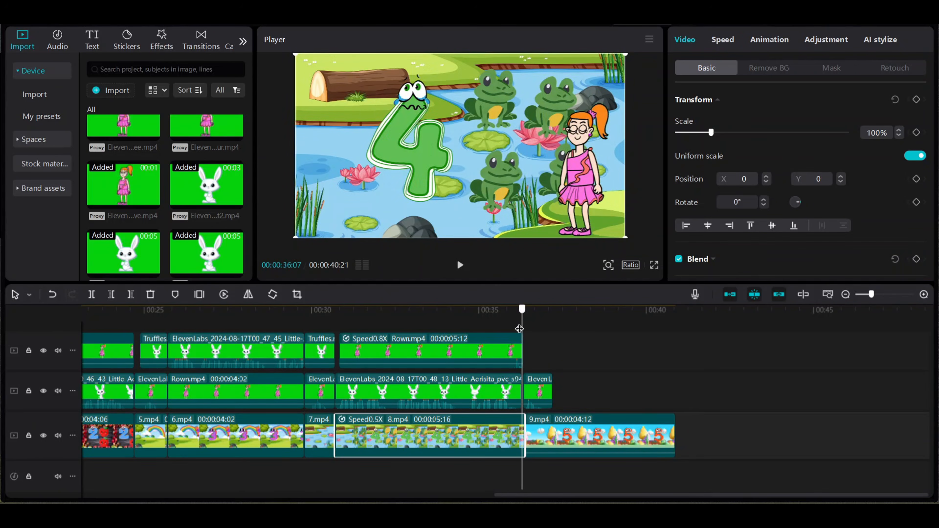
drag(526, 436, 523, 439)
drag(528, 322, 533, 322)
Key out the number-five Emma clip's green background and move Emma farther to the left of the scene
click(539, 390)
click(769, 68)
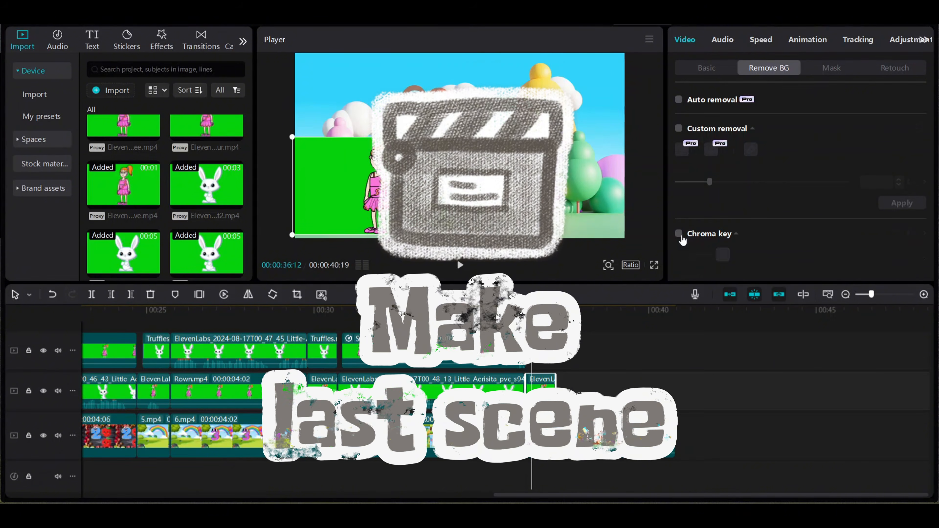
click(679, 234)
click(723, 256)
click(418, 179)
drag(532, 469, 535, 470)
drag(380, 195, 352, 198)
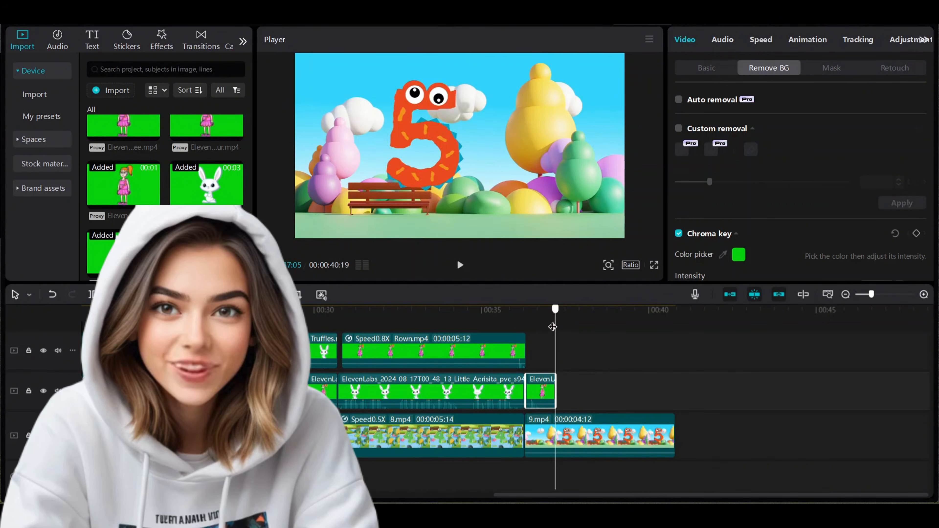
Add the keyed ElevenLabs bunny clip for the number five at 00:00:37:05 with 10.mp4 beneath it
scroll(164, 185, down, 3)
scroll(219, 180, down, 2)
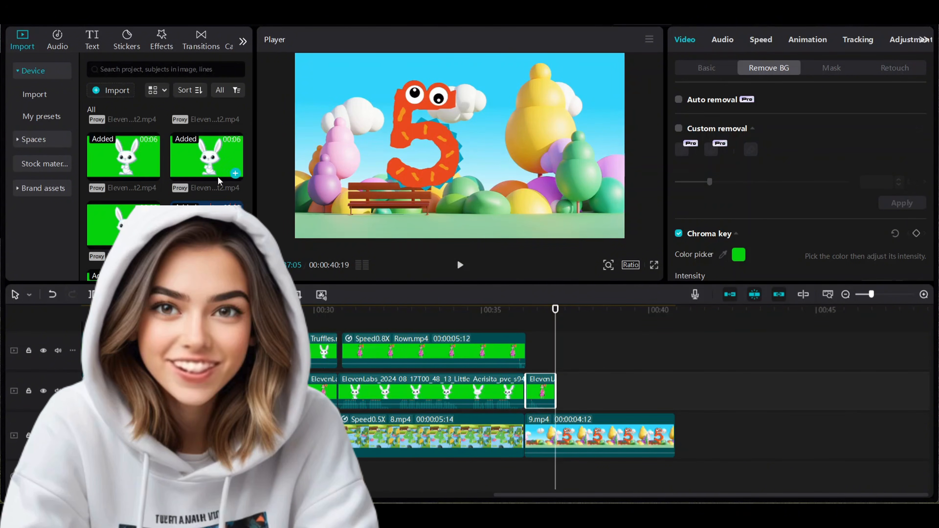
right_click(347, 388)
drag(570, 351, 556, 331)
scroll(176, 166, down, 2)
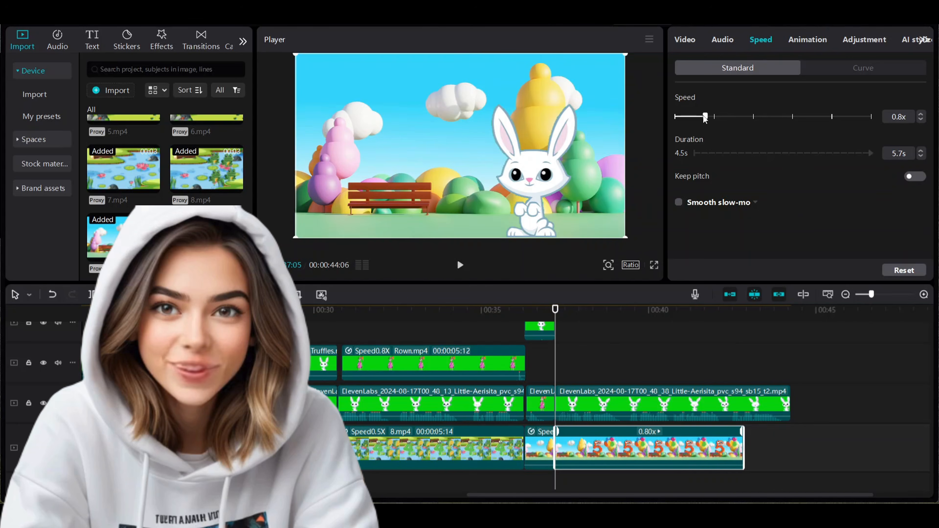
Slow the 10.mp4 clip to 0.6x and move the bunny farther right in the balloon scene
drag(745, 446, 798, 446)
drag(556, 351, 597, 351)
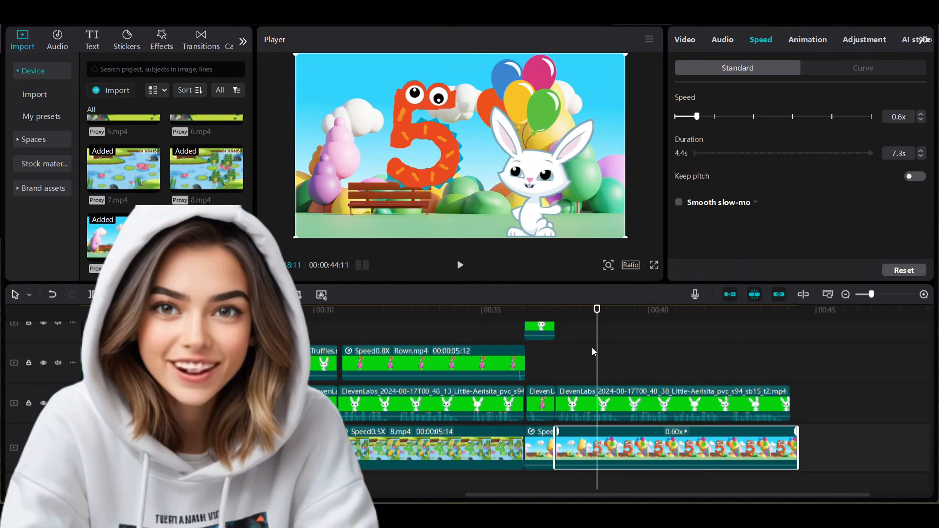
drag(530, 178, 570, 179)
drag(597, 361, 556, 366)
Copy the keyed Rown.mp4 Emma clip to 00:00:37:05 above the bunny clip and place Emma to the left of the number 5
right_click(229, 393)
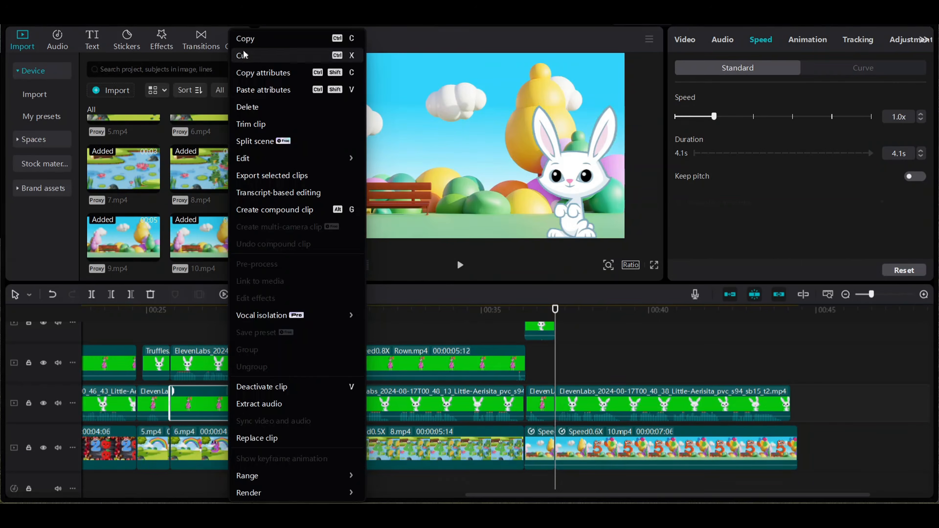
click(247, 39)
key(ctrl+v)
drag(587, 170, 357, 170)
Slow the copied Emma clip to 0.6x and trim it and 10.mp4 to end with the bunny clip at 00:00:44:06
drag(693, 363, 704, 363)
click(762, 40)
drag(714, 117, 698, 117)
drag(803, 371, 791, 374)
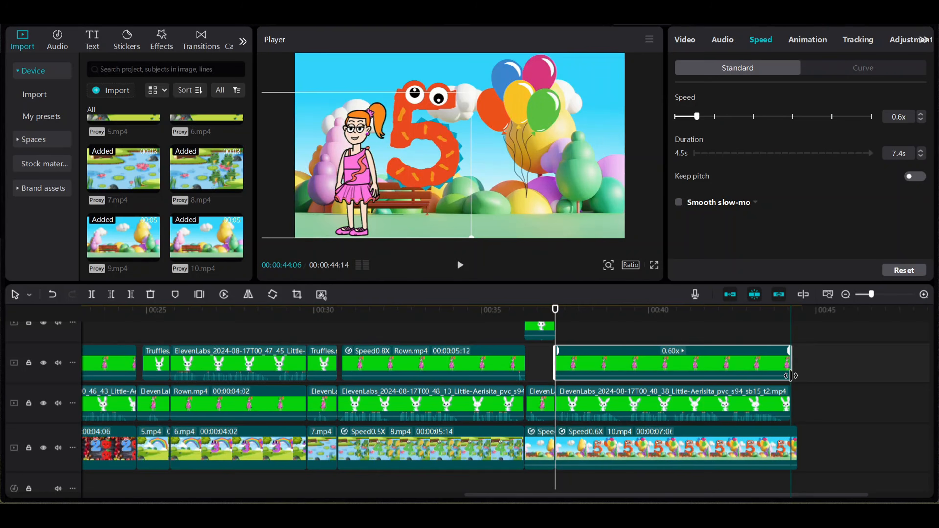
drag(797, 440, 791, 440)
drag(555, 355, 791, 355)
Duplicate the 0.6x 10.mp4 clip at 00:00:44:06 as the background of the closing scene
scroll(185, 157, up, 10)
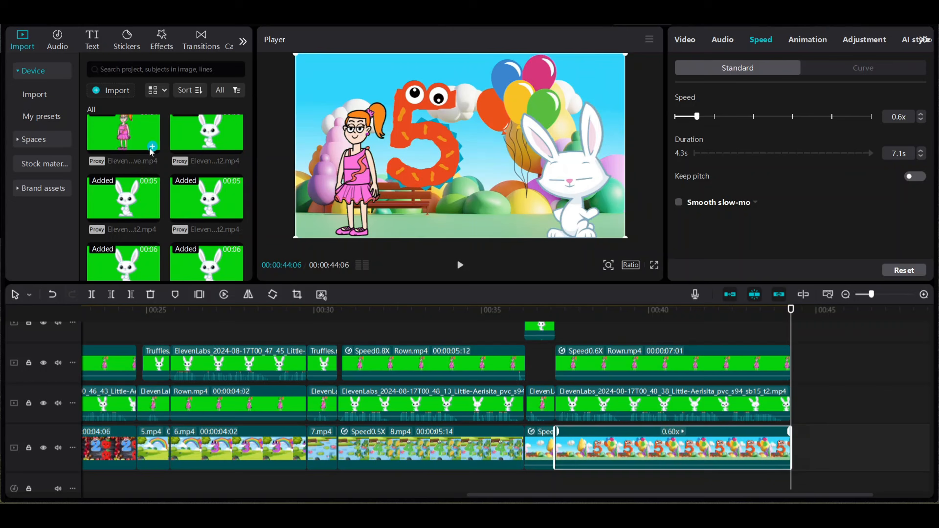
click(816, 444)
scroll(816, 444, down, 4)
click(149, 353)
drag(149, 353, 591, 451)
click(541, 447)
right_click(546, 444)
click(564, 39)
key(ctrl+v)
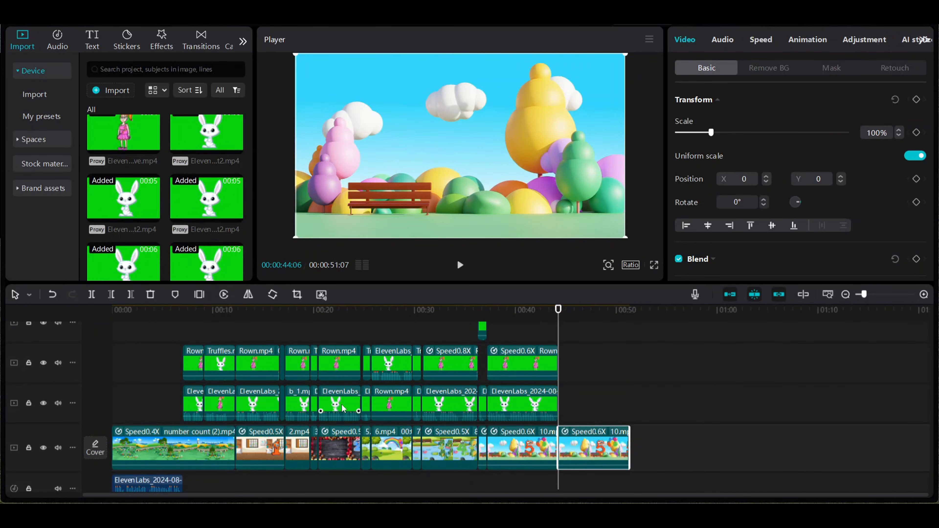
Place the closing ElevenLabs character clip above the duplicated 10.mp4 and trim that scene to end at 00:00:49:07
click(229, 372)
key(ctrl+c)
key(ctrl+v)
mouse_move(579, 418)
mouse_down()
mouse_move(591, 416)
mouse_move(577, 415)
mouse_up()
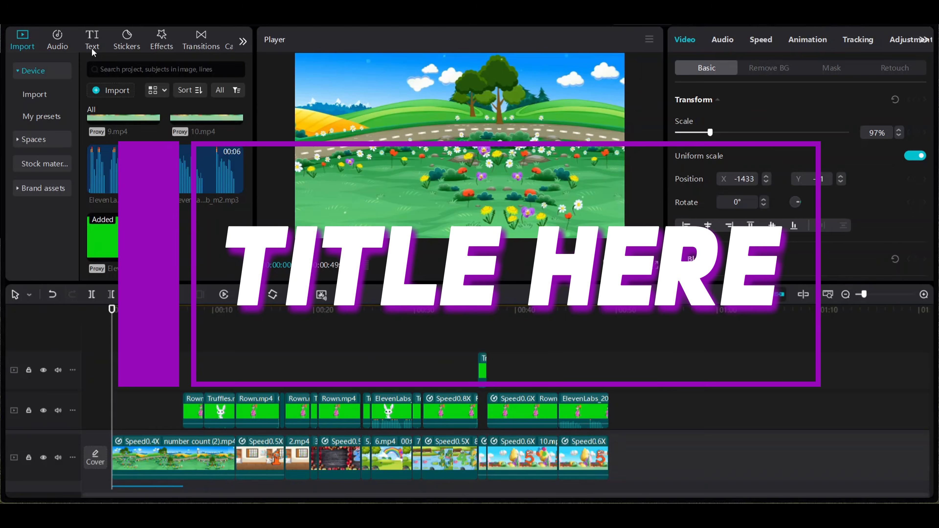
Add a default text at the video's start and replace its wording with "Counting Fun with Bunny and Emma" copied from the Google Docs script
click(92, 39)
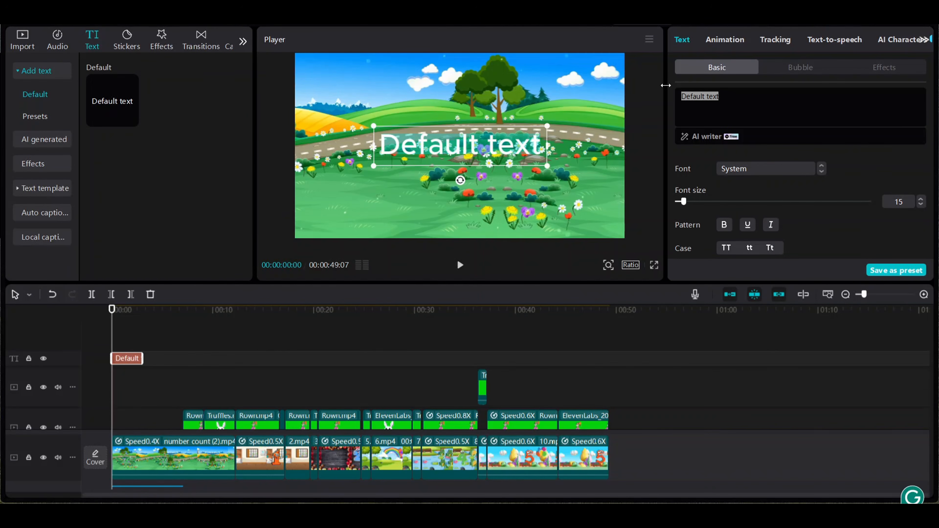
key(BackSpace)
mouse_move(686, 514)
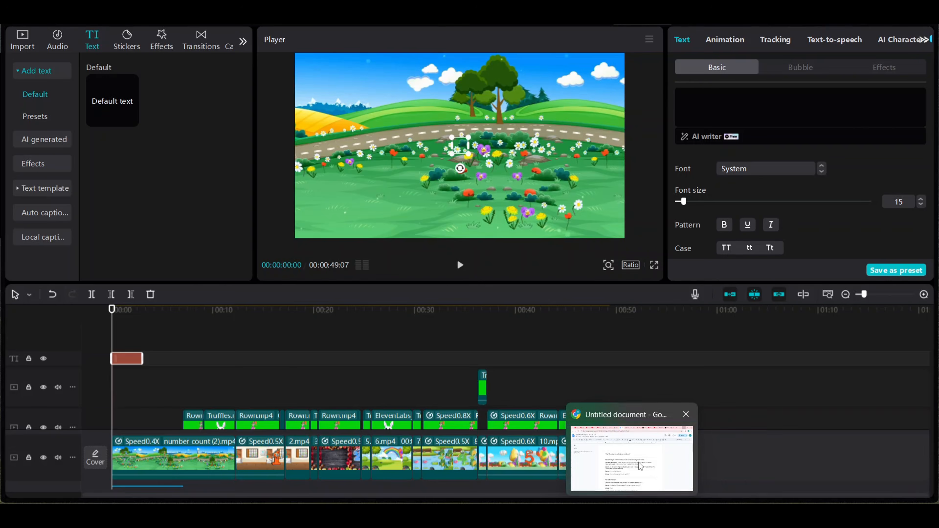
click(641, 469)
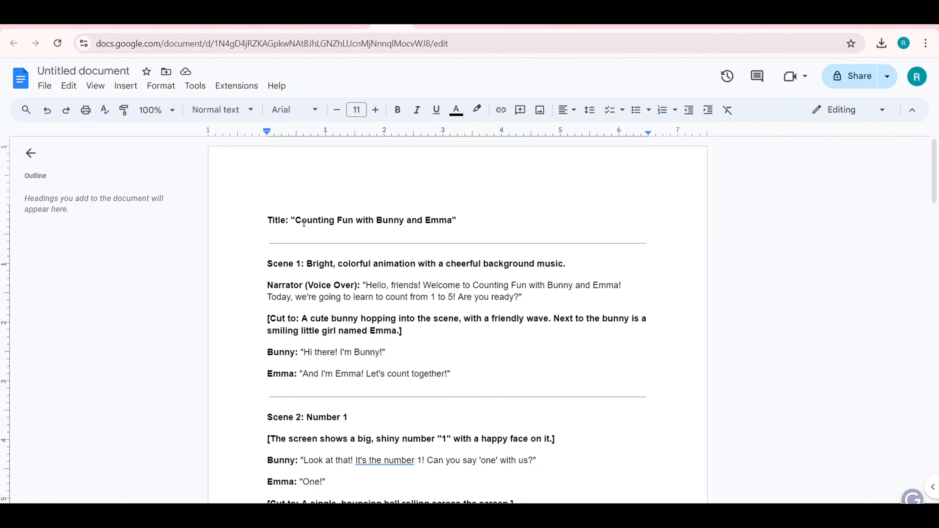
drag(298, 222, 446, 220)
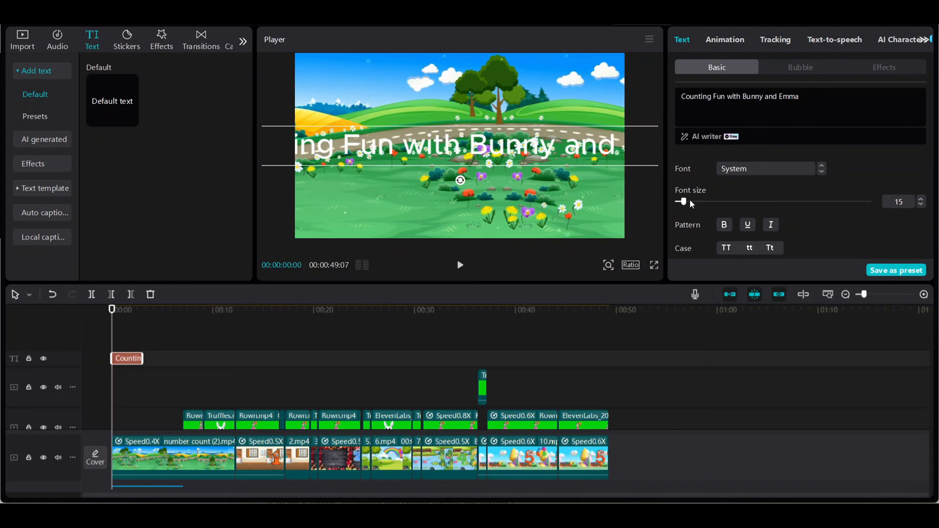
Set the title's font size to 10, split it onto two lines before "Bunny" and enlarge its text box
drag(690, 201, 681, 202)
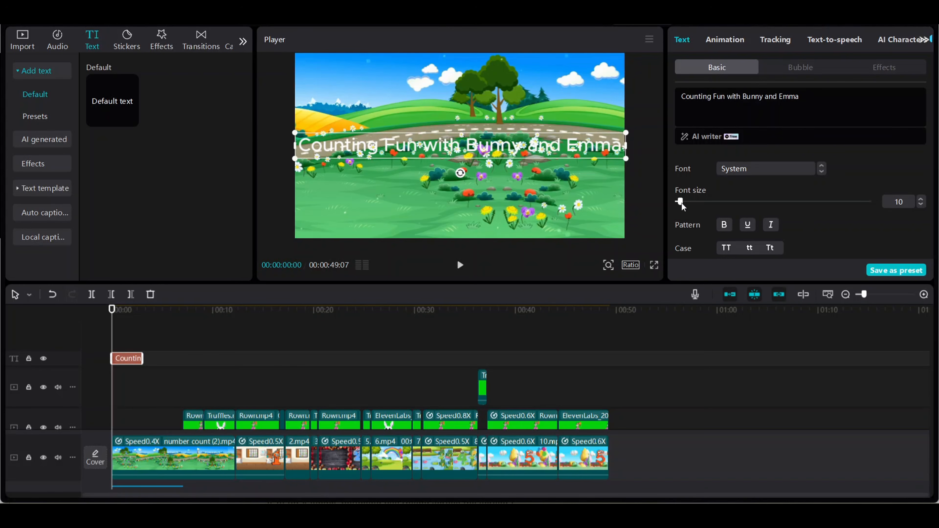
click(744, 97)
key(Return)
drag(548, 168, 581, 178)
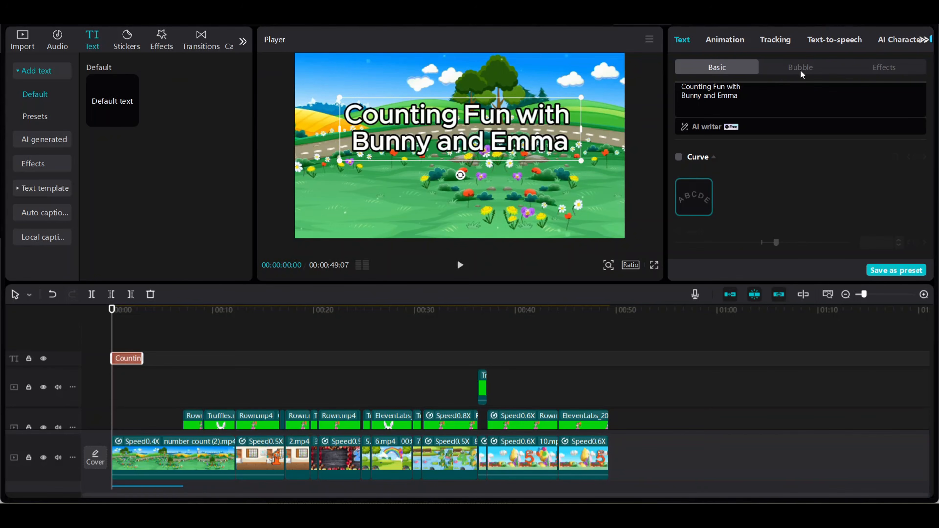
Apply the purple brush-stroke bubble to the title at the top of the scene and extend the title to about 7 seconds
click(801, 72)
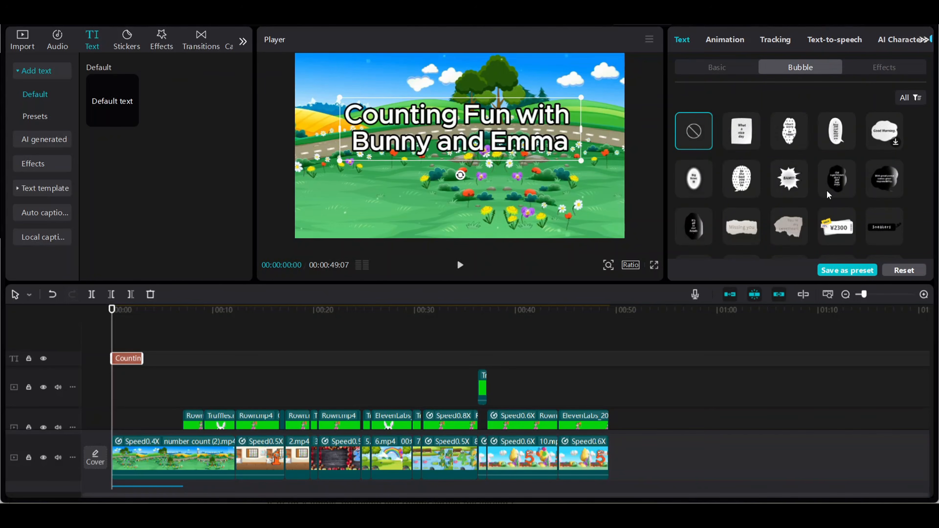
scroll(829, 195, down, 1)
click(787, 190)
click(836, 192)
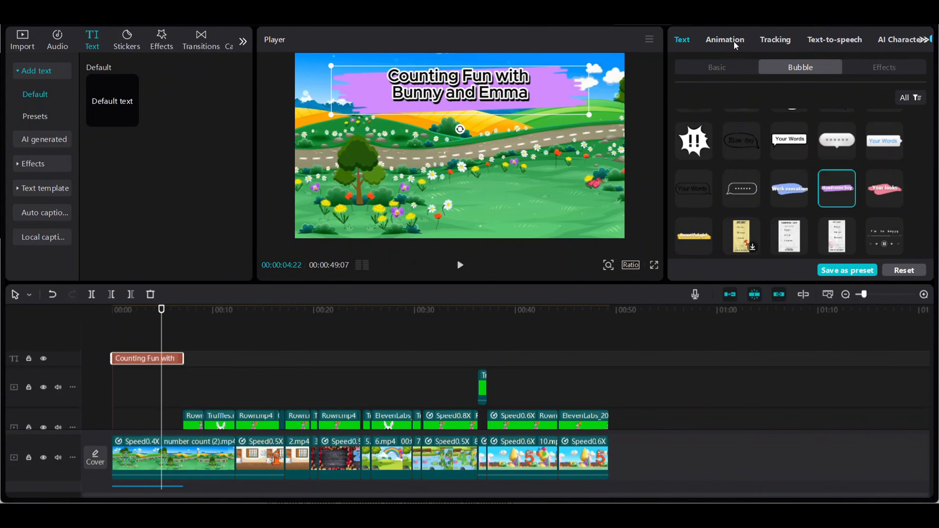
Try the gold dust entrance on the title, then apply the Starlight In animation with a 2.1 s duration
click(735, 43)
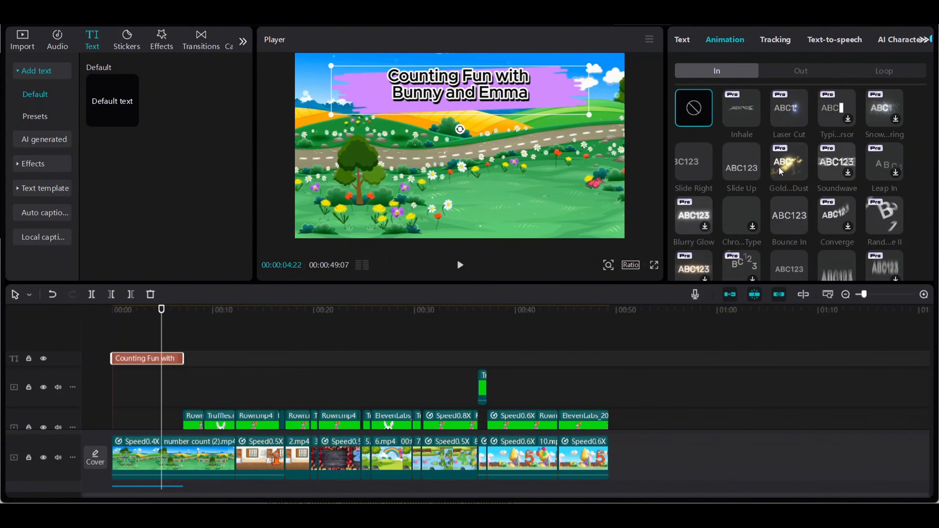
click(789, 162)
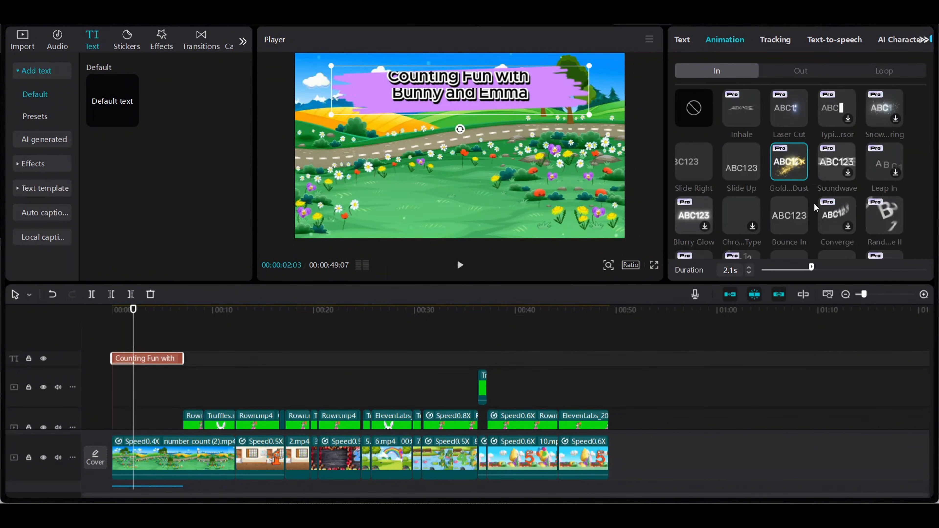
scroll(791, 213, down, 3)
click(791, 213)
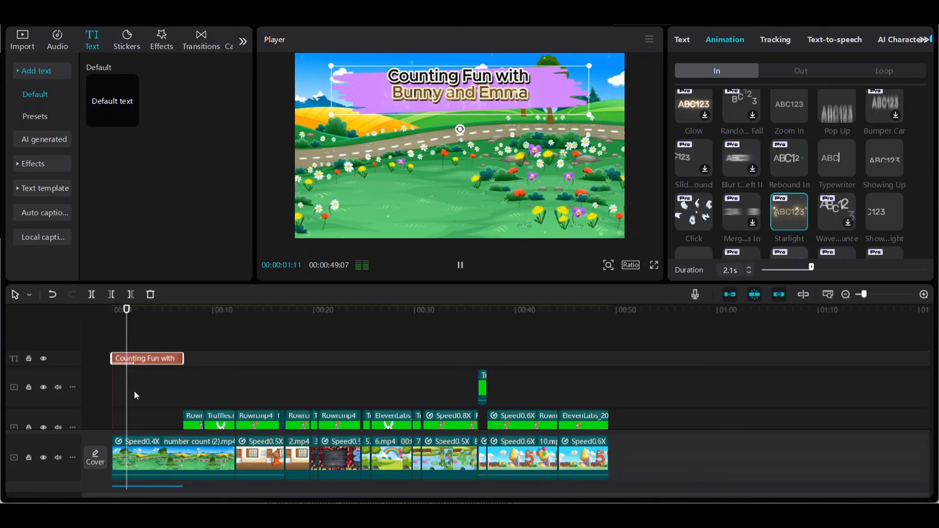
Apply the Blurry Glow Out animation to the title with a 0.8 s duration and play the opening
click(801, 71)
click(837, 163)
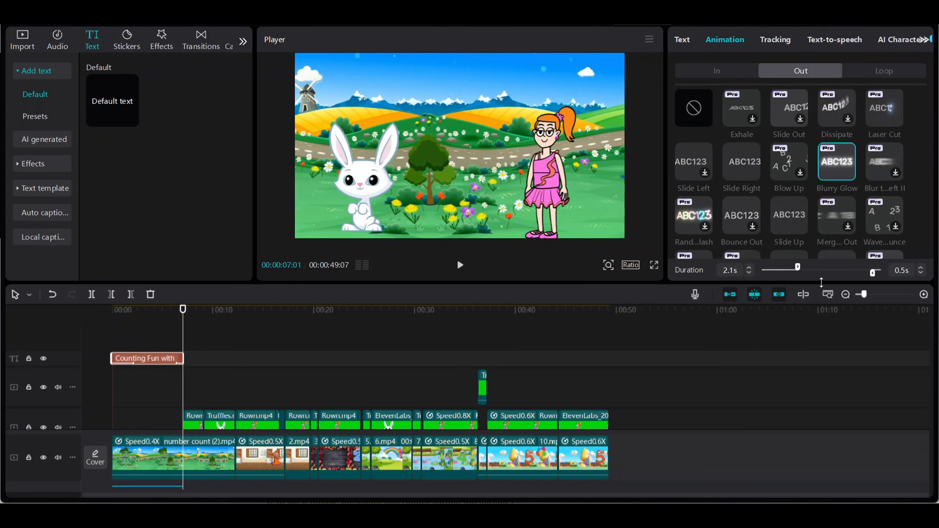
click(462, 266)
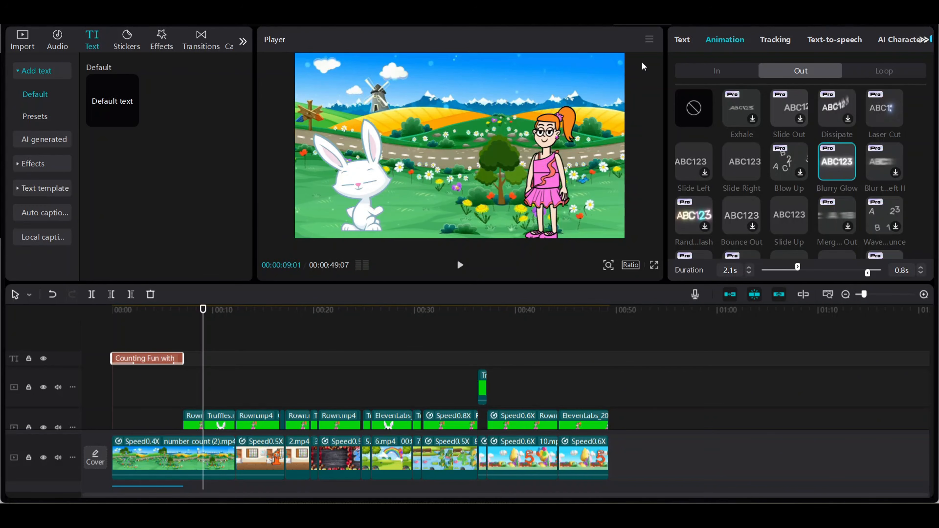
Add a default text at about 9 s reading "Bunny" and place it above the rabbit's head
click(130, 119)
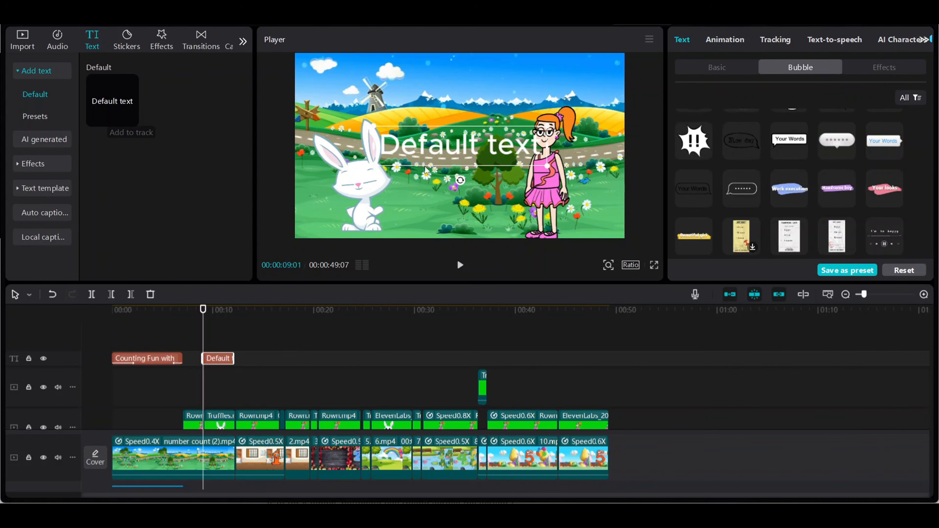
drag(494, 161, 441, 125)
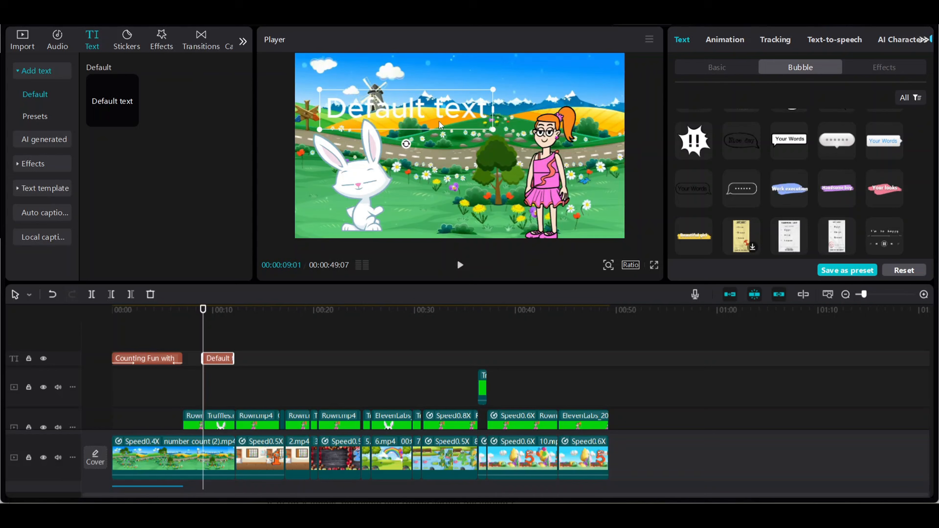
click(721, 68)
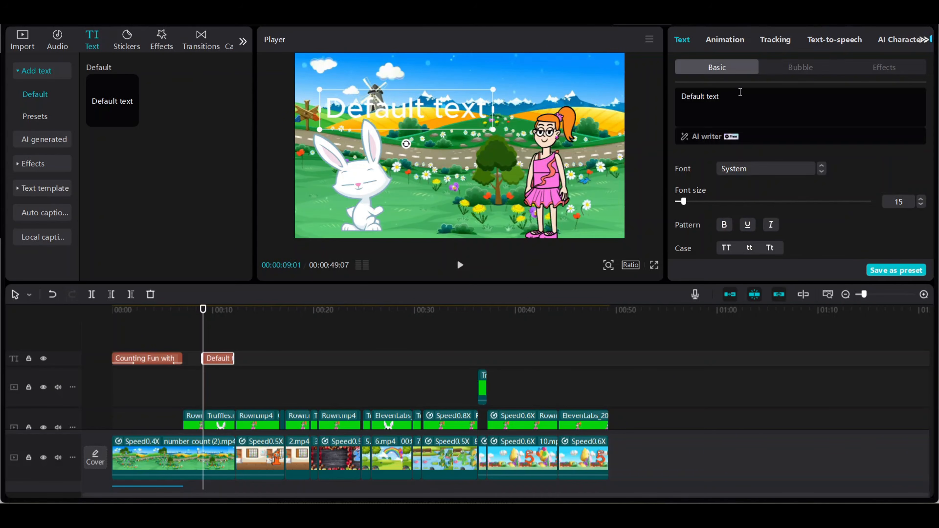
drag(735, 99, 661, 91)
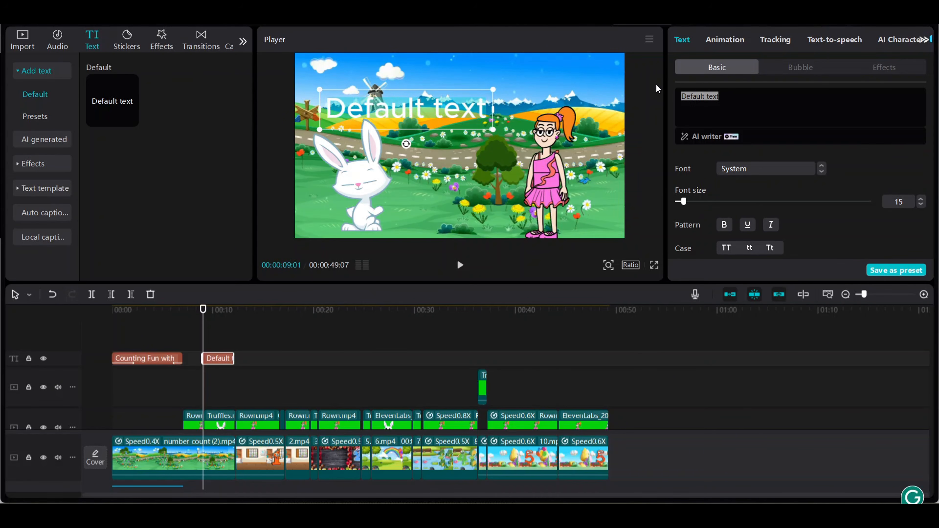
key(BackSpace)
text(B)
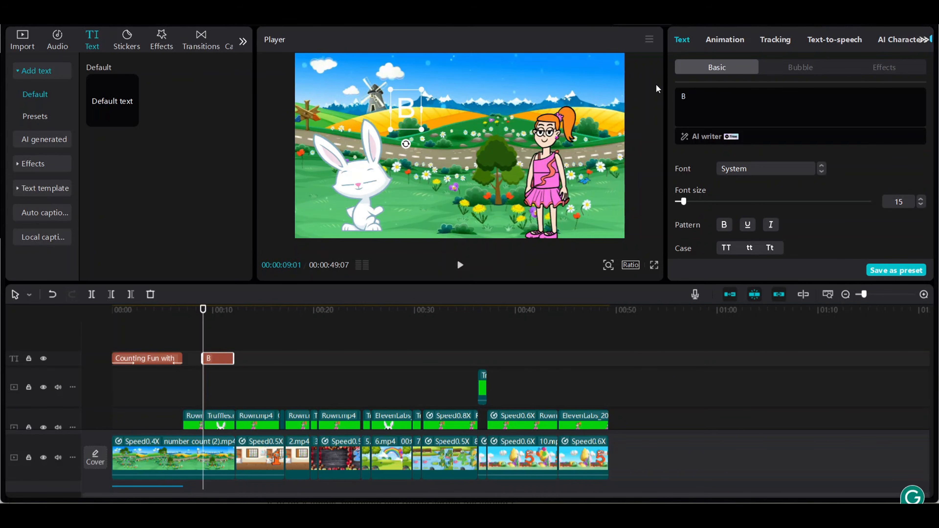
text(unny)
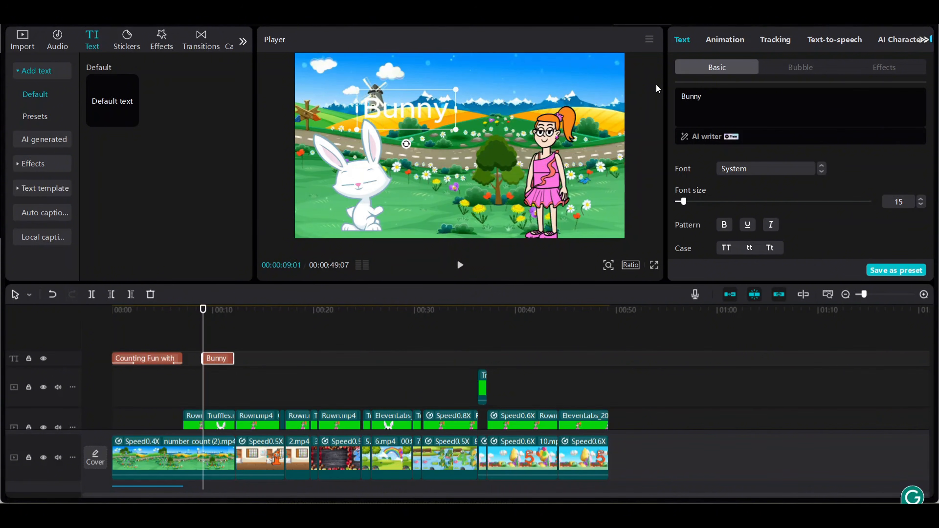
drag(417, 109, 367, 109)
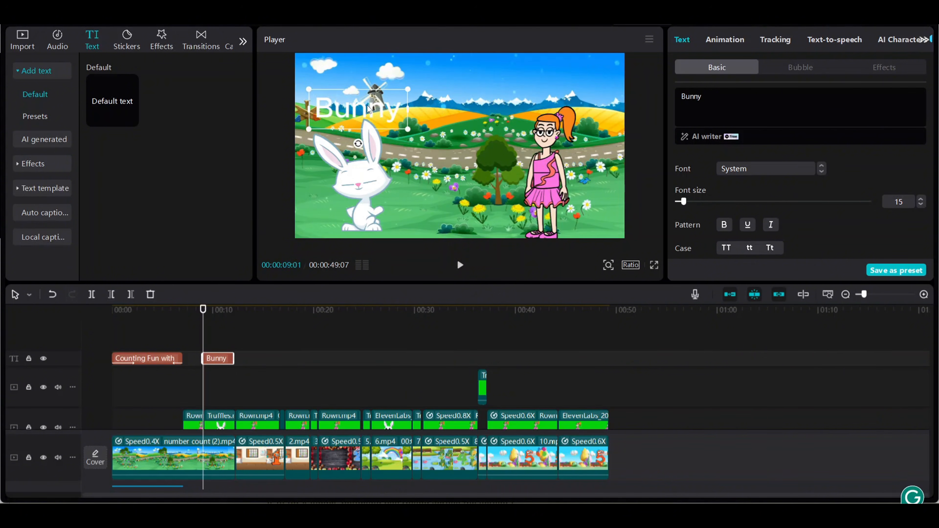
Try the multicoloured text effect on "Bunny", then apply the white lettering with red outline and shorten the clip to about 2 s
click(891, 68)
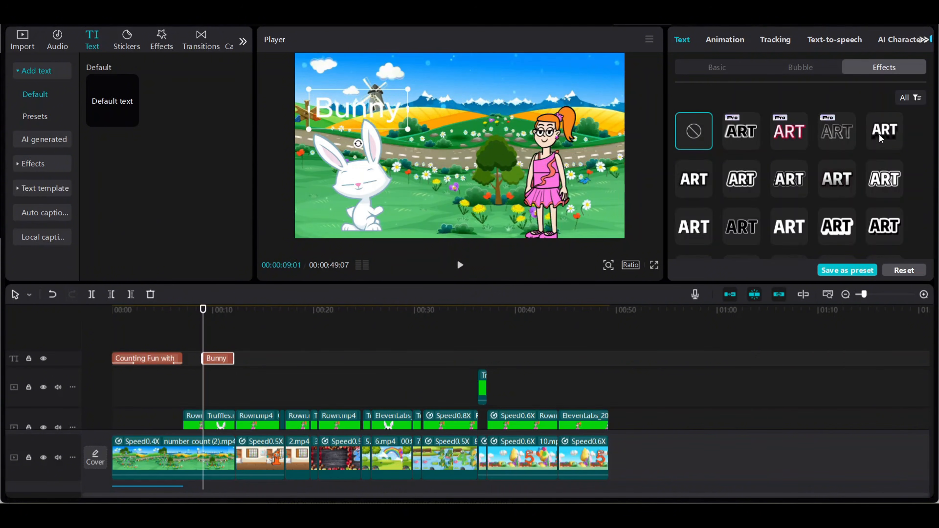
scroll(884, 190, down, 3)
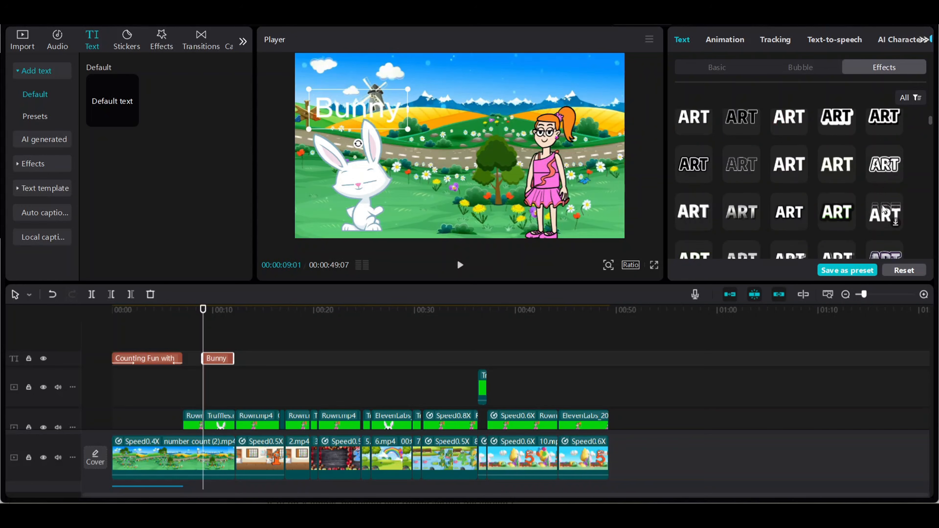
scroll(884, 209, down, 2)
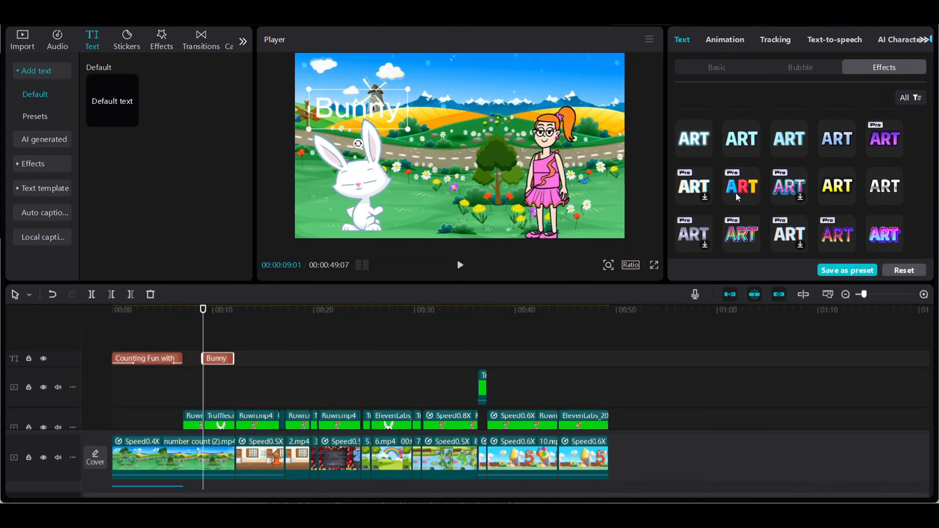
click(743, 191)
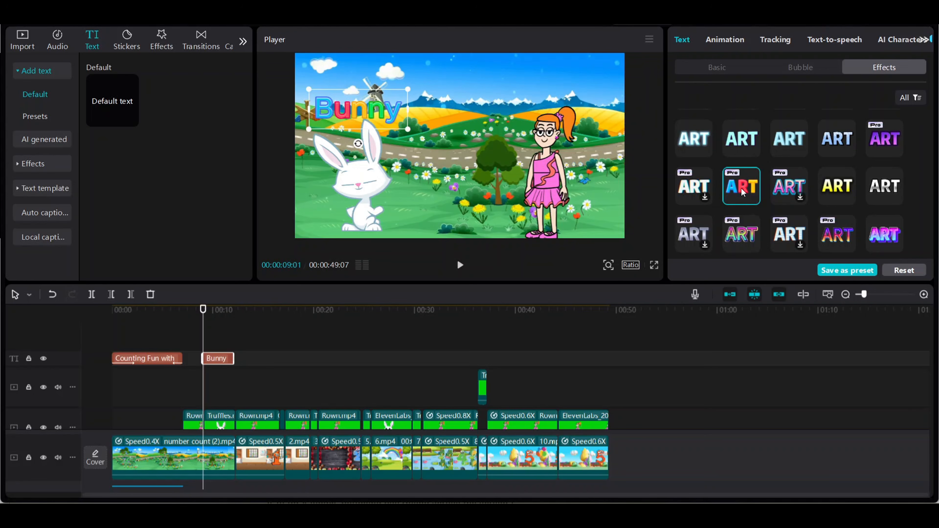
click(789, 192)
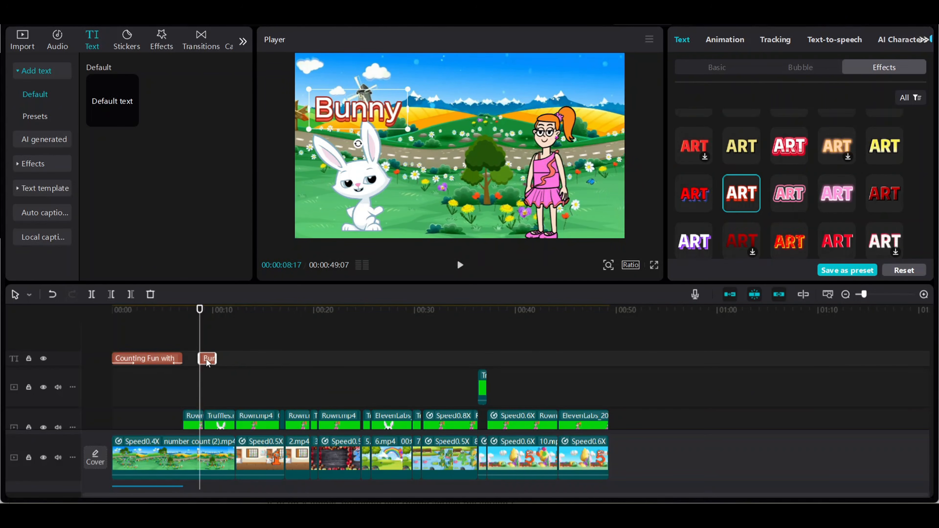
Apply the upward Pop Up In animation to the "Bunny" text with a 0.5 s duration
click(729, 48)
click(718, 71)
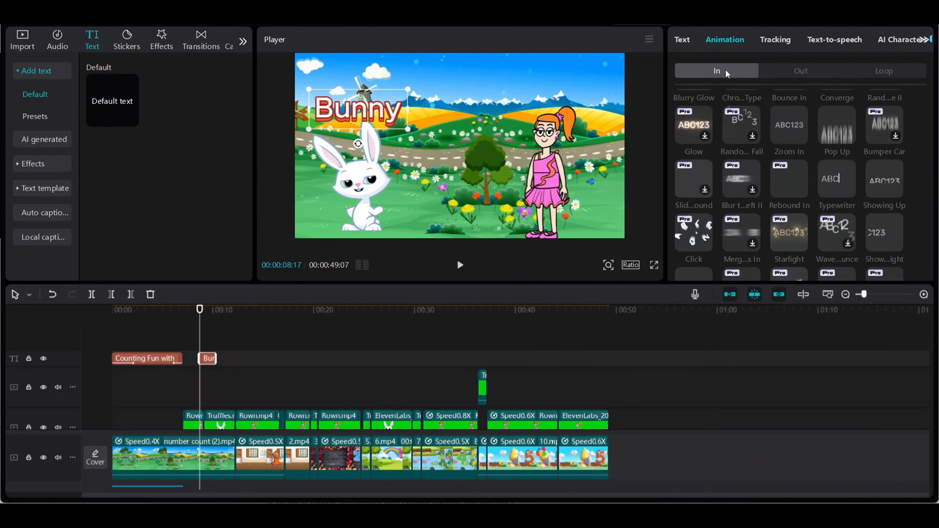
click(839, 141)
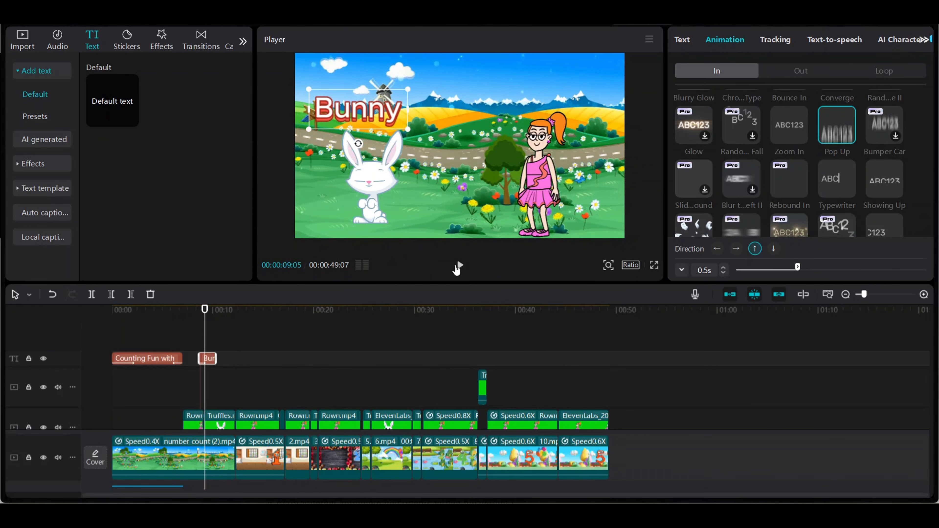
Copy the "Bunny" text clip, paste it at about 10 s and place the copy above the girl's head
right_click(209, 364)
click(229, 232)
right_click(218, 351)
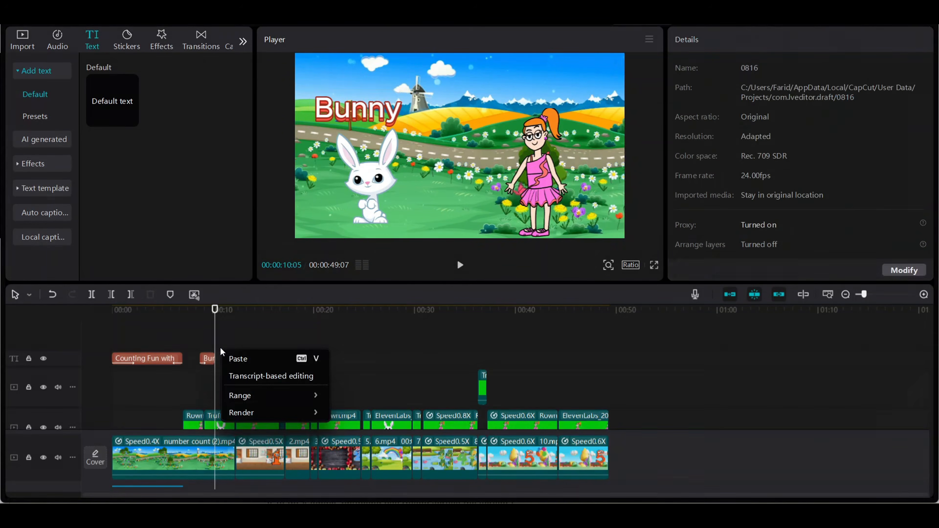
click(233, 359)
drag(365, 130, 529, 117)
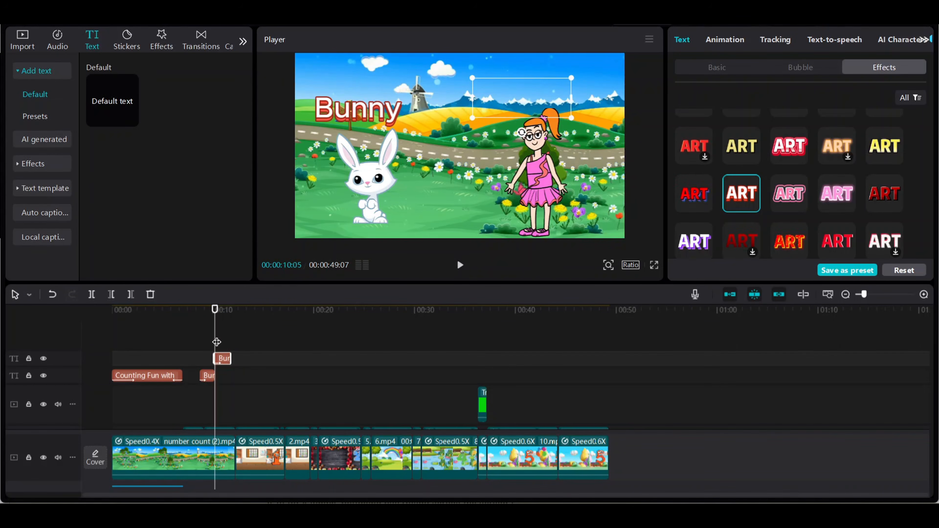
Replace the wording of the copied label above the girl with "Emma"
click(740, 72)
key(BackSpace)
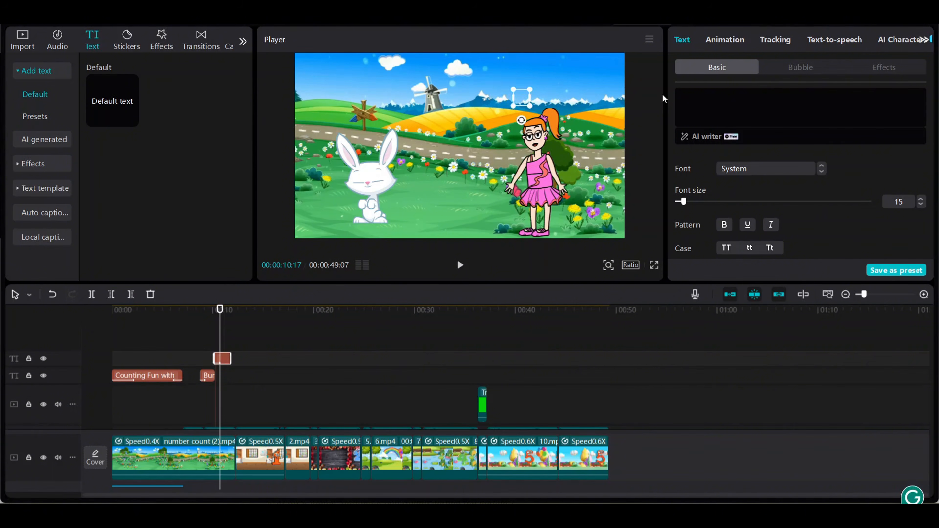
text(Am)
key(BackSpace)
key(BackSpace)
text(E)
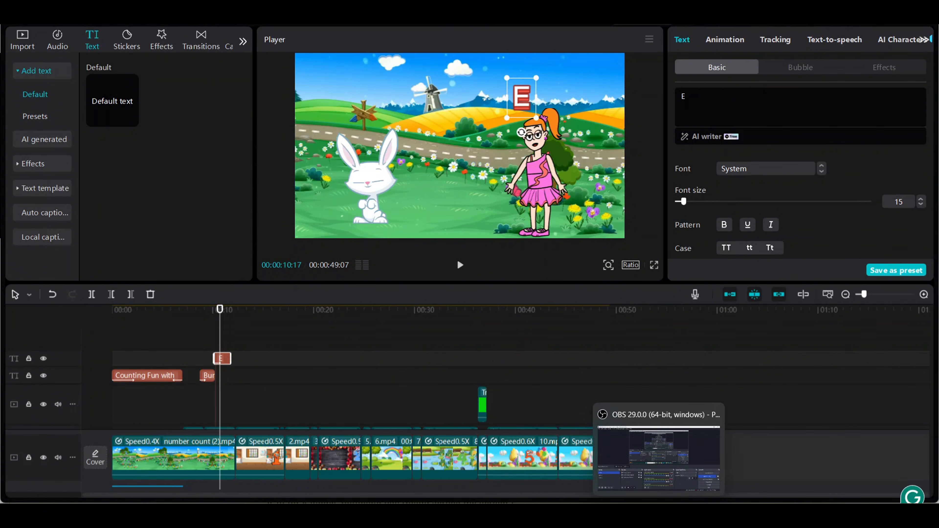
mouse_move(638, 500)
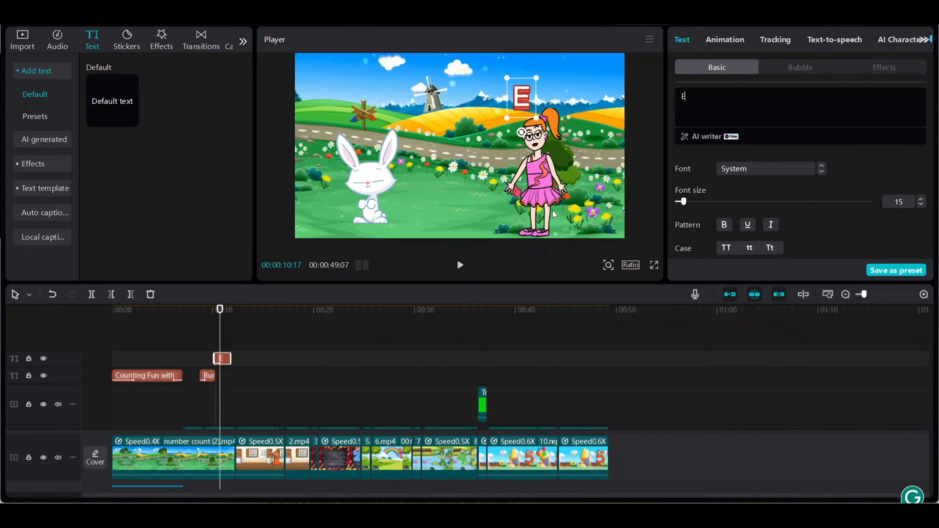
text(mma)
Apply the white text effect with a double black-and-white outline to "Emma" and shift the label slightly toward the scene's edge
click(884, 68)
scroll(855, 202, up, 10)
click(885, 179)
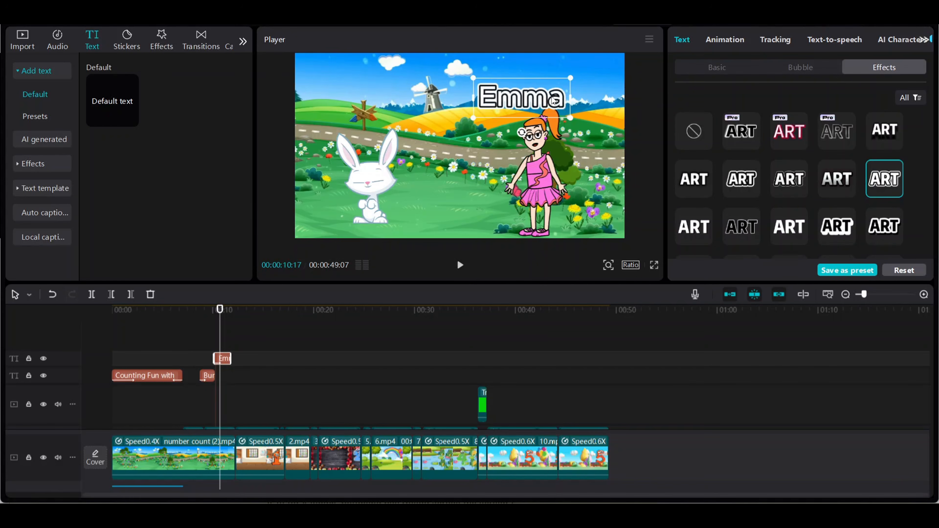
drag(532, 97, 557, 94)
mouse_move(221, 344)
mouse_down()
mouse_move(331, 352)
mouse_move(319, 361)
mouse_move(226, 357)
mouse_move(233, 354)
mouse_up()
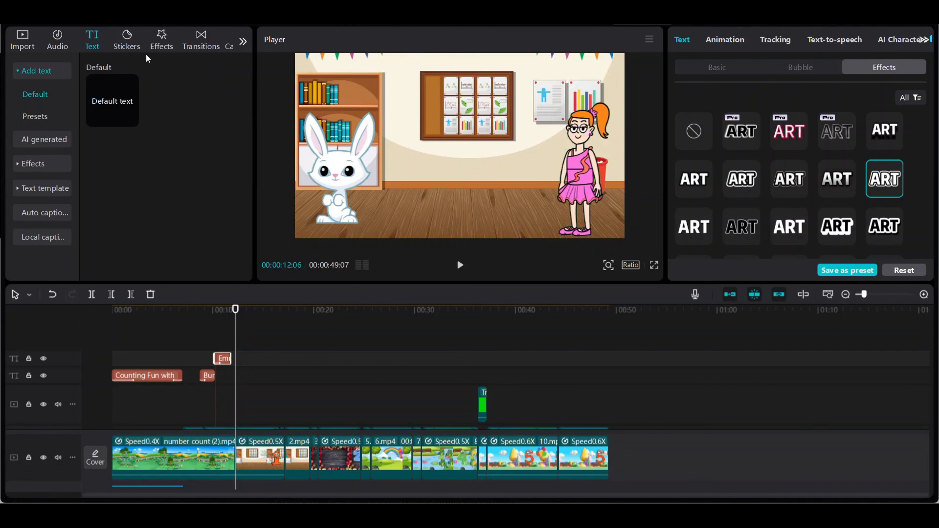
Try the basic Slide transition with a 0.5 s duration between the first two scenes and apply it to all cuts
click(199, 46)
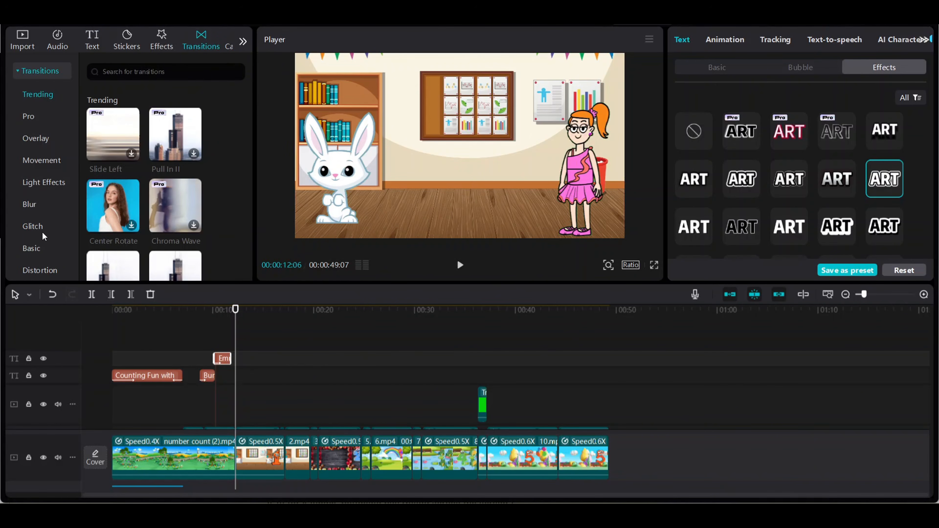
scroll(37, 223, down, 2)
click(33, 194)
scroll(169, 229, down, 3)
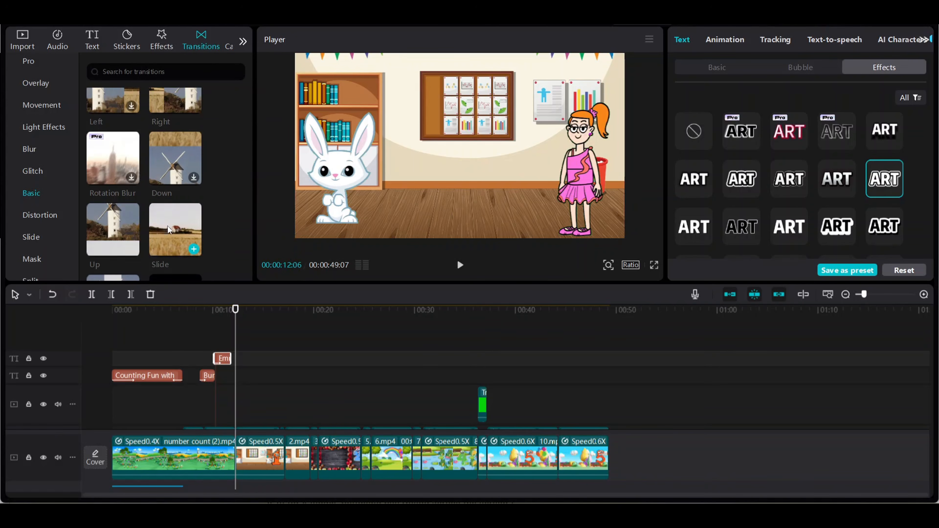
click(194, 249)
click(545, 296)
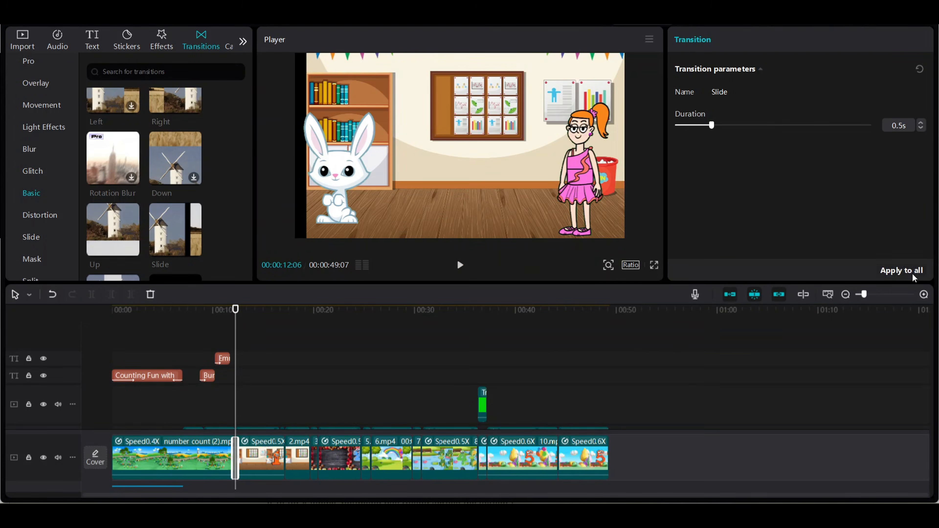
click(901, 270)
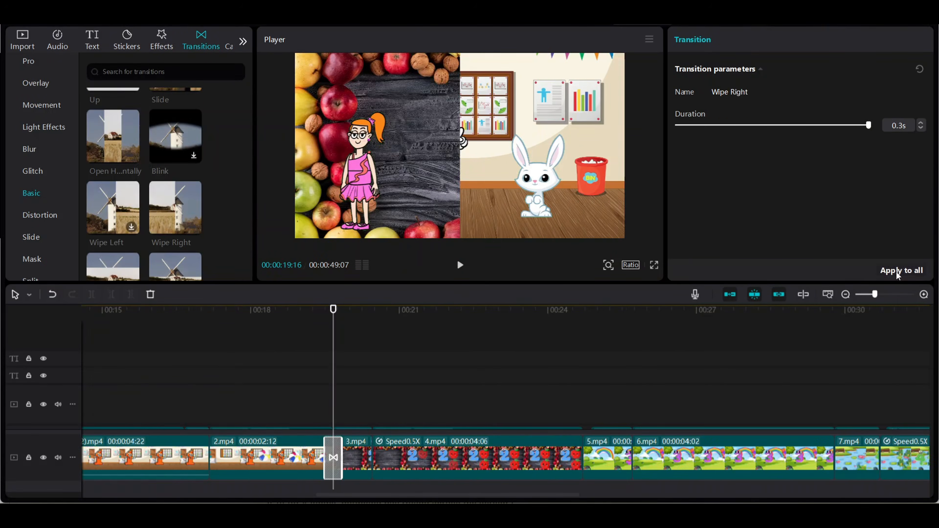
Apply the 0.3 s Wipe Right transition to all scene cuts and preview the cut at about 20 s
click(899, 271)
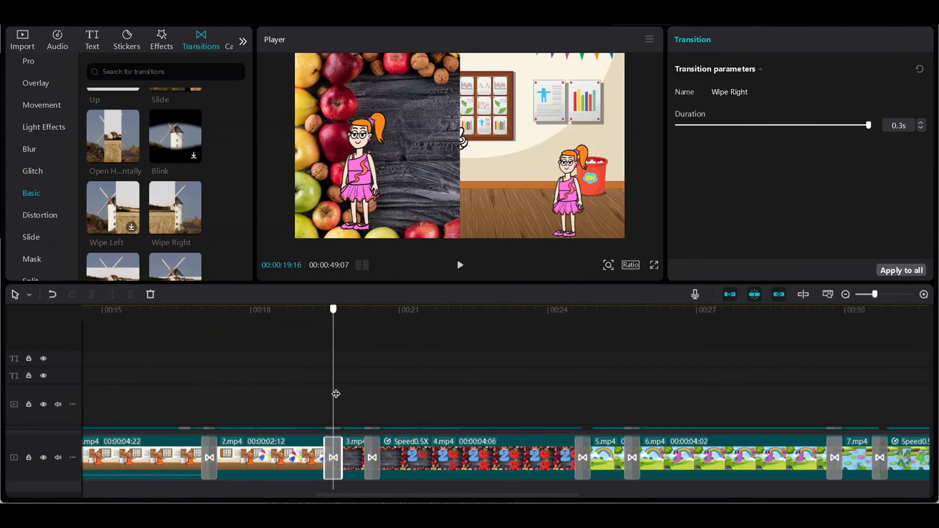
drag(335, 395, 364, 392)
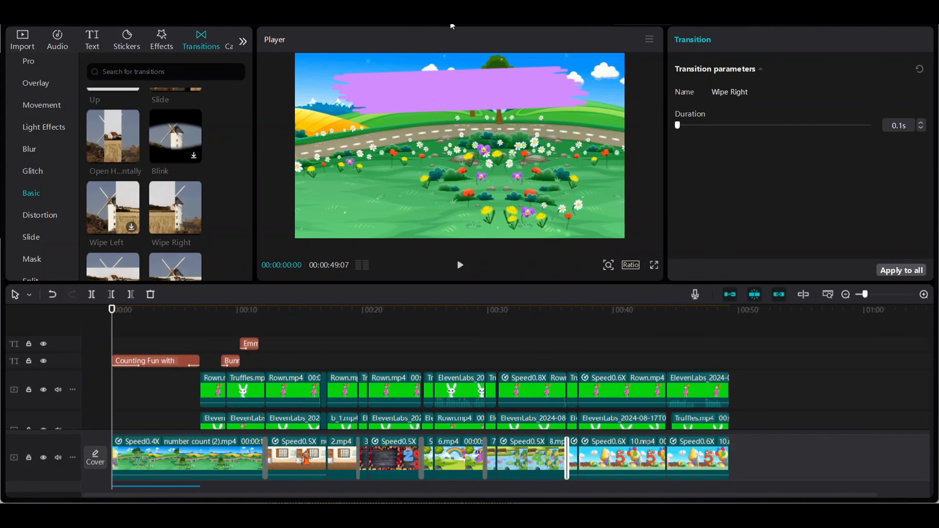
Add the favourite "Deep woosh" sound effect at about 7 s and again at about 10 s, and play the result
click(58, 40)
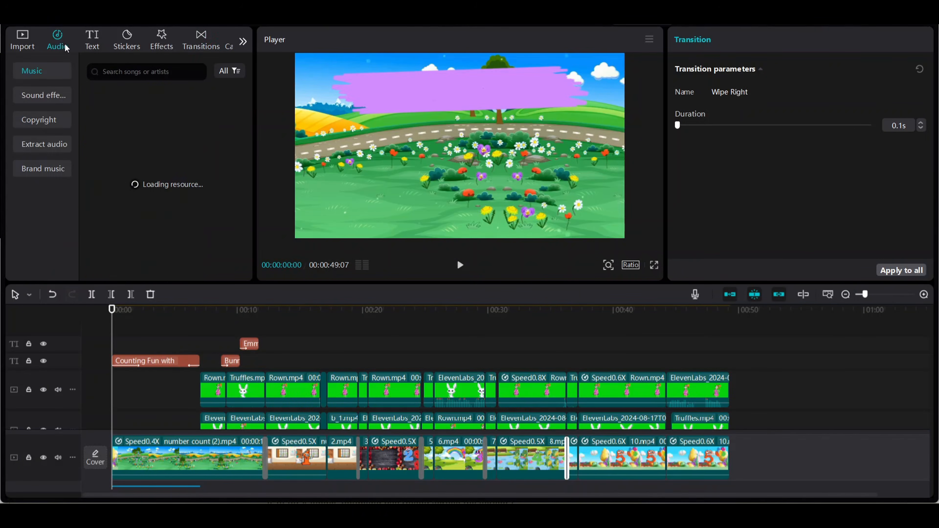
click(52, 96)
drag(113, 408, 202, 403)
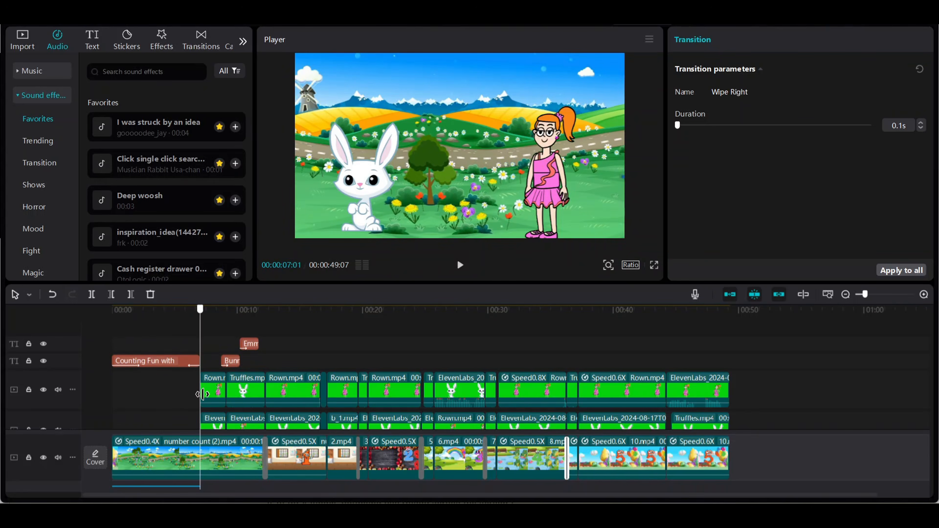
click(235, 200)
click(235, 200)
click(460, 266)
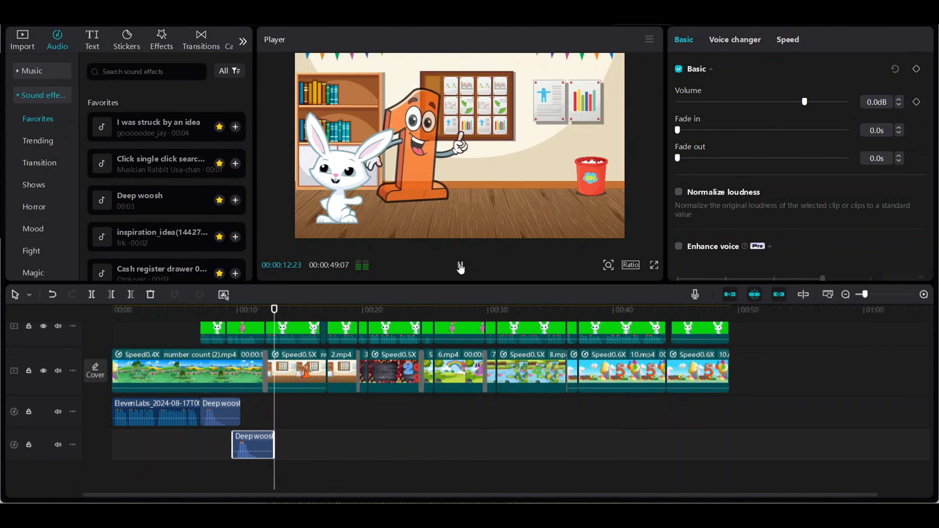
Search sound effects for "idea", add the inspiration sound at about 15 s and 23 s, and play the video
click(147, 72)
text(idea)
click(236, 144)
click(462, 267)
Search for "flying sound", add the "Sound effects like light..." clip at about 28 s and trim it to about 2.5 s
text(flying)
click(126, 107)
scroll(148, 200, down, 10)
click(236, 162)
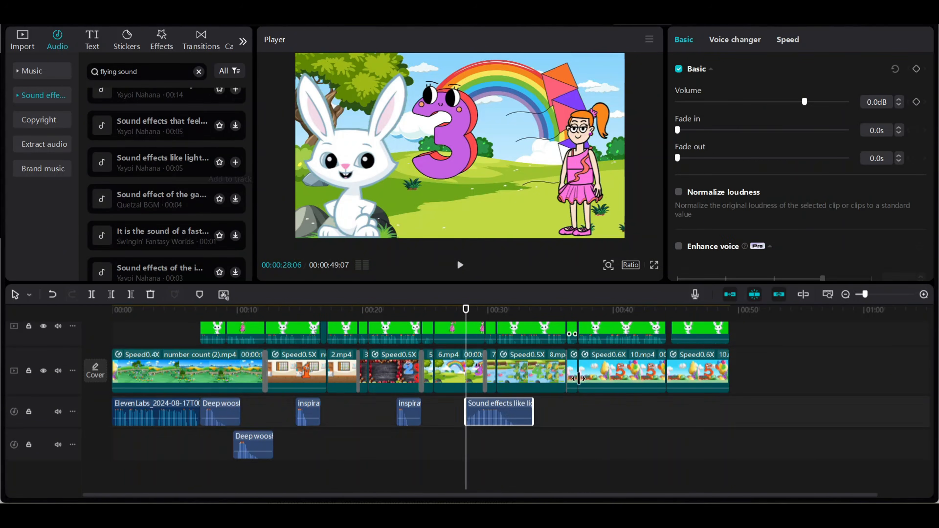
drag(534, 412, 498, 413)
Search sound effects for "jump" and add short jump sounds at about 32 s and 34 s
drag(139, 72, 97, 76)
key(BackSpace)
text(jump)
key(Return)
click(235, 168)
Add the "Club - Chill" sound at about 41 s, trim its end to the scene cut and set its volume to -22.8 dB
click(42, 96)
click(38, 119)
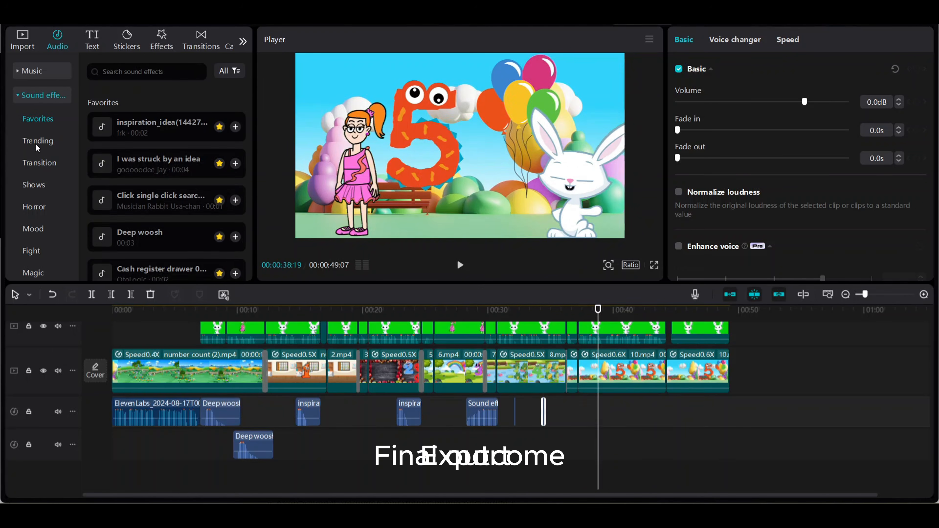
scroll(166, 207, down, 3)
click(236, 255)
click(53, 294)
click(131, 294)
drag(805, 101, 756, 101)
Return to the start of the video, search sound effects for "club music" and preview the "Club sound jingle"
click(112, 311)
click(148, 71)
text(club music)
scroll(148, 200, down, 10)
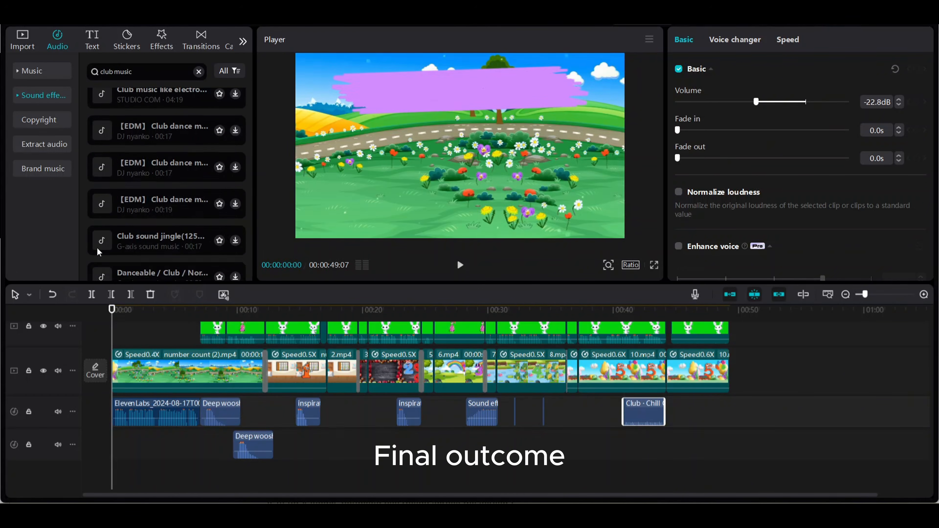
click(100, 254)
Search for "cartoon sound effect", preview a result, add one to the timeline and play the video from the start
text(cartoon sound effect)
click(102, 167)
click(236, 204)
click(463, 267)
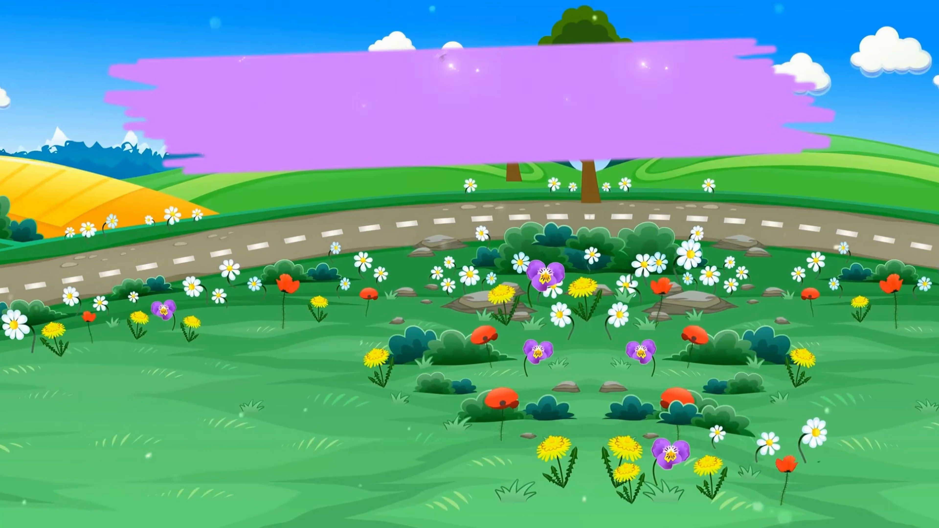